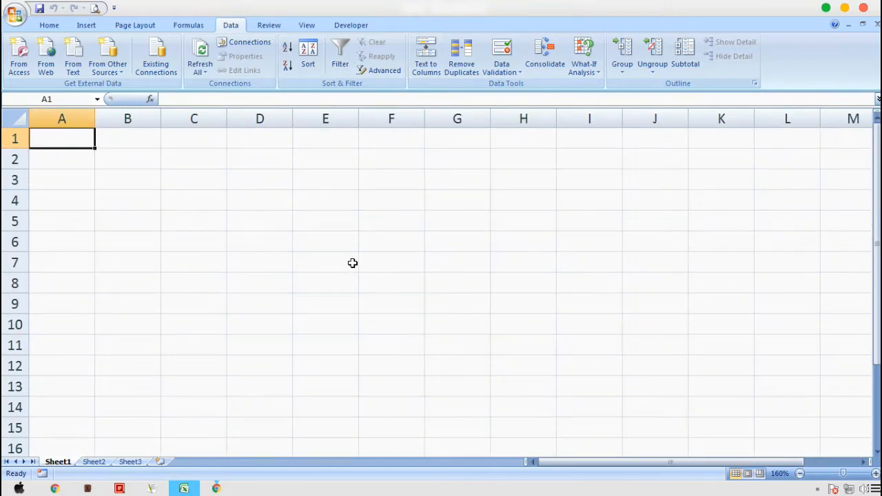
Enter the title DAFTAR HARGA TIKET BIS " AMAN JAYA " in cell B2.
left_click(150, 163)
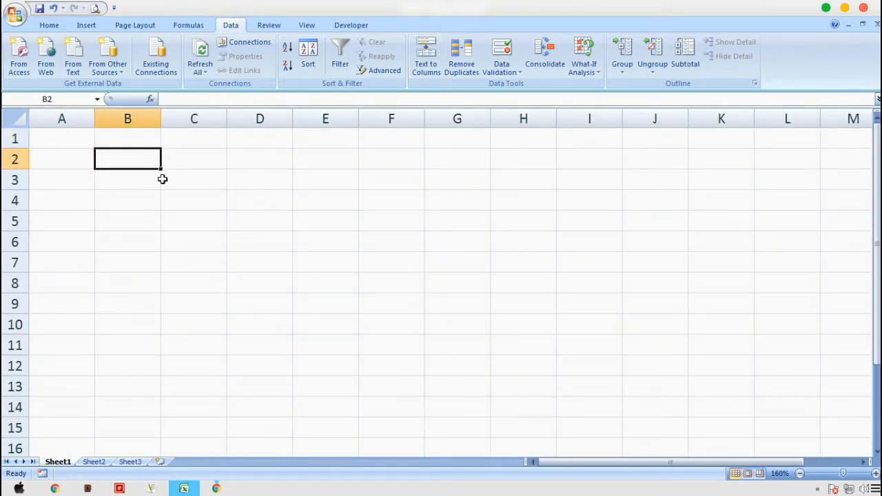
type("DAFTAR HARGA TIKET BIS \" AMAN JAYA")
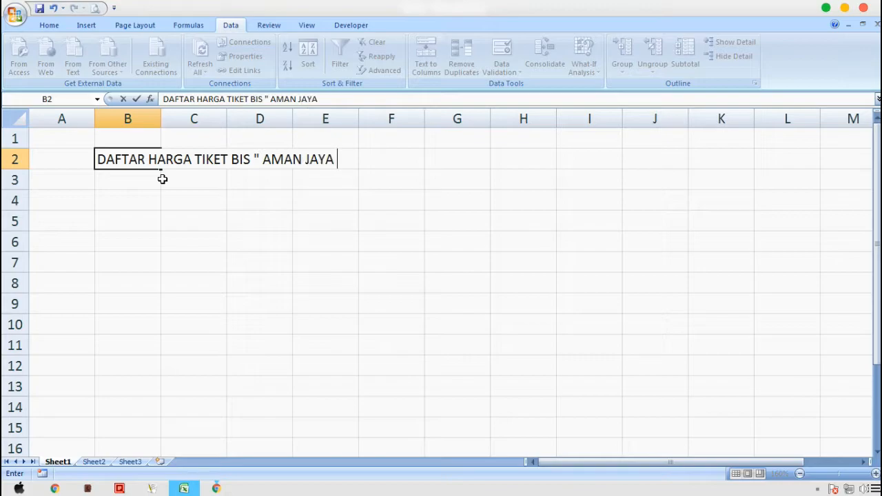
type(" \"")
key("Return")
key("Return")
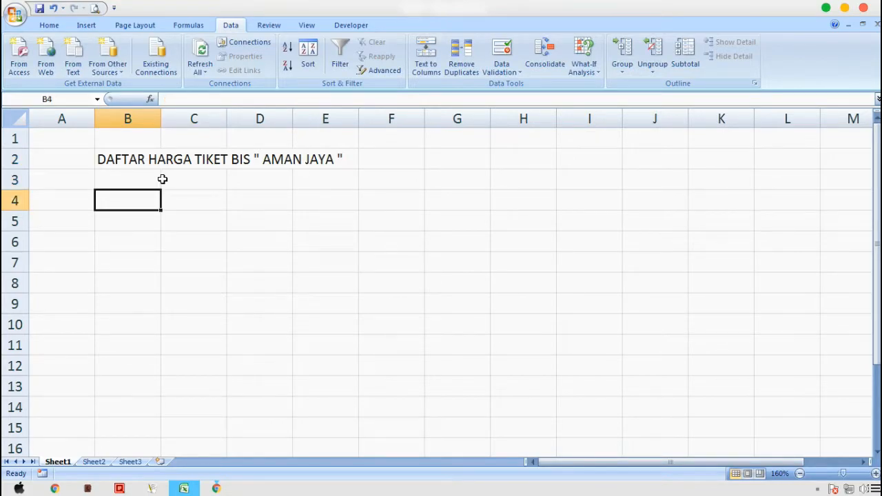
Enter the headers KOTA, MALANG, PASURUAN and SURABAYA across row 4, starting in B4.
type("KOTA")
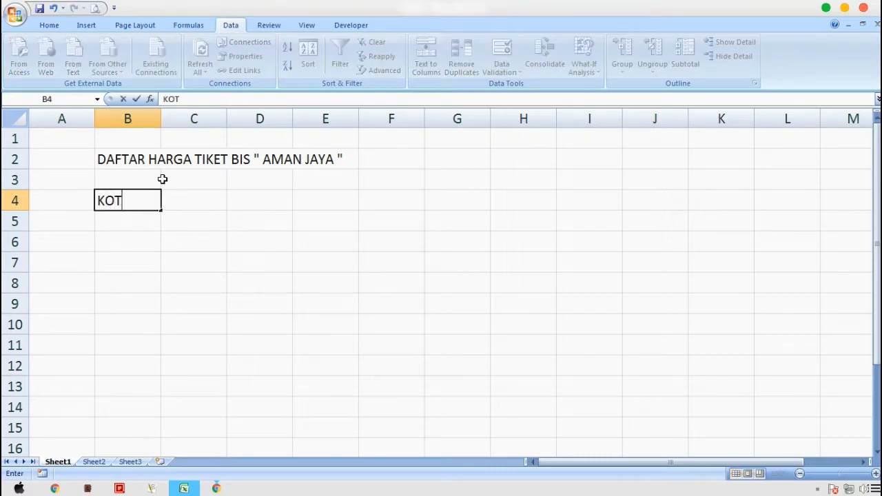
key("Tab")
type("MALANG")
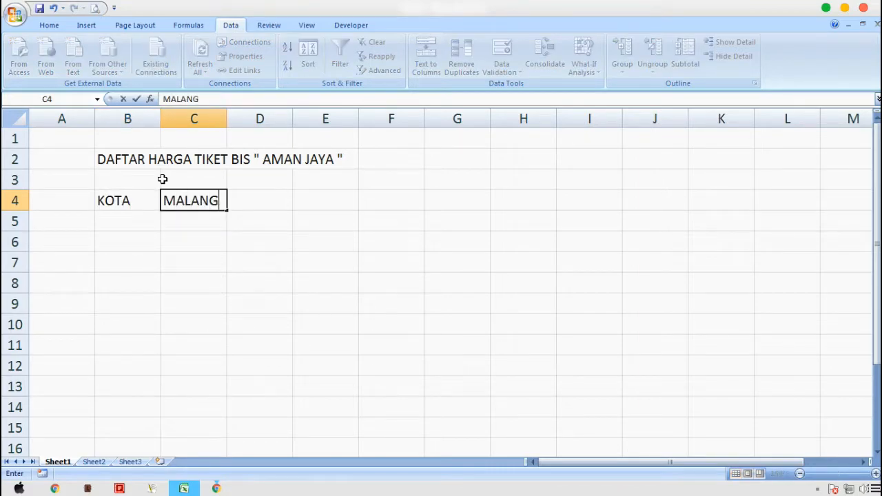
key("Tab")
type("PASURUA")
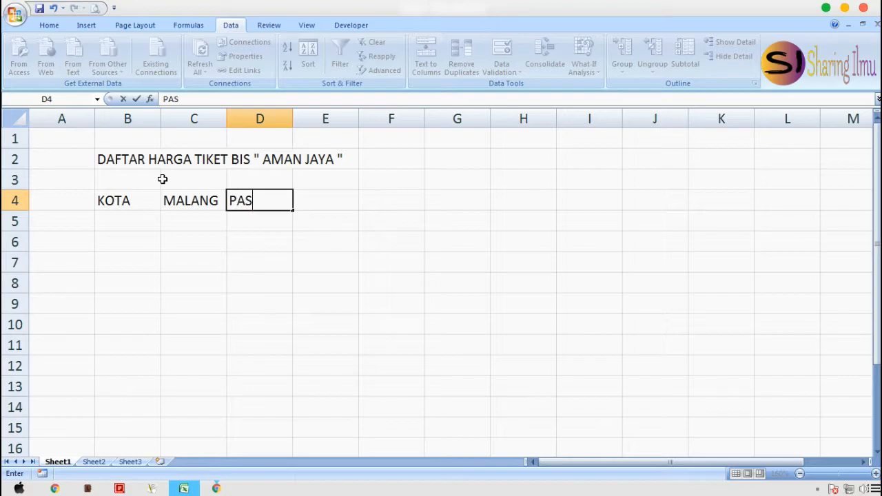
key("Tab")
type("SURABAY")
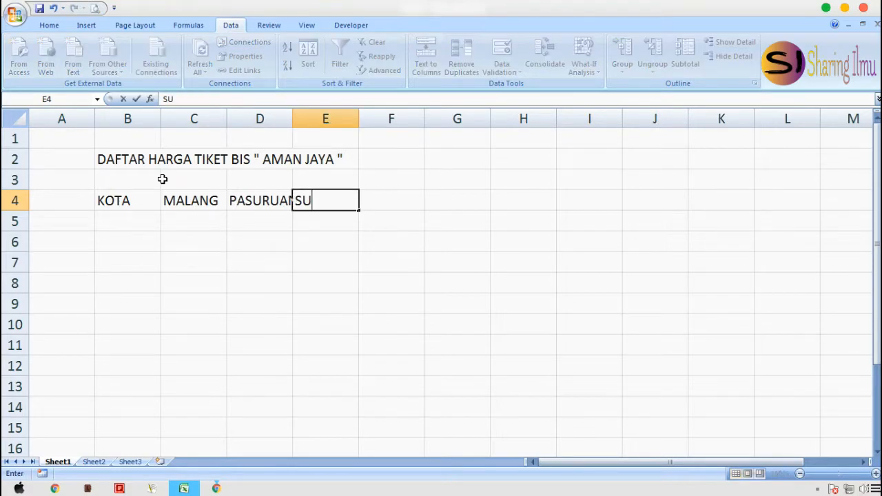
key("Tab")
Complete the header row with JEMBER, BANYUWANGI and BLITAR in F4 to H4.
type("JEMBER")
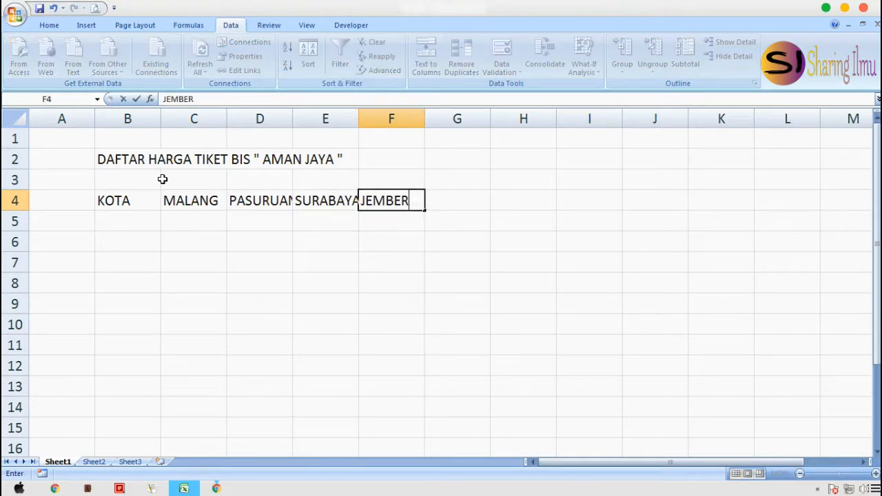
key("Tab")
type("BANY")
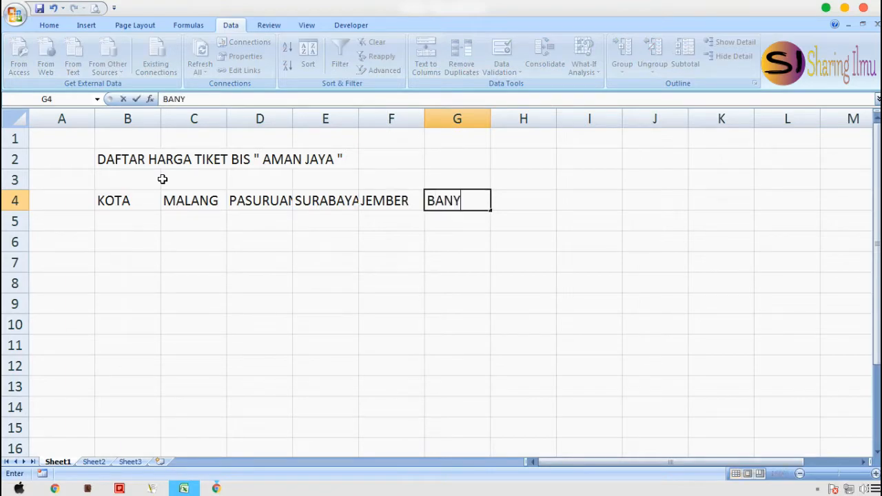
type("UWANGI")
key("Tab")
type("BLITAR")
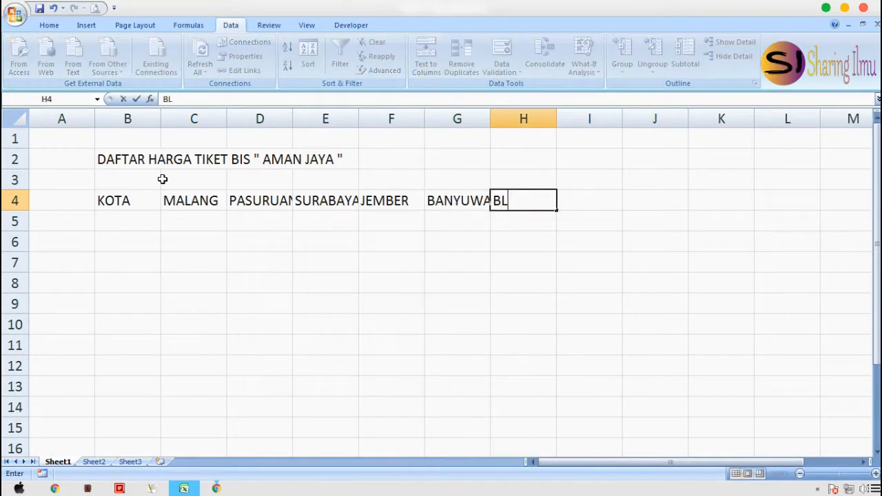
key("Return")
Enter the city names MALANG, PASURUAN and SURABAYA below KOTA in cells B5 to B7.
key("Left")
key("Left")
key("Left")
key("Left")
key("Left")
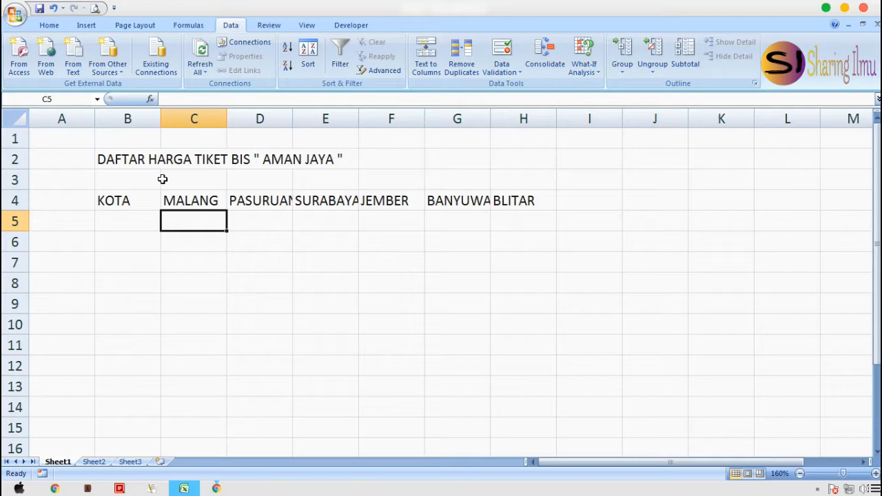
type("MALANG")
key("Return")
type("SU")
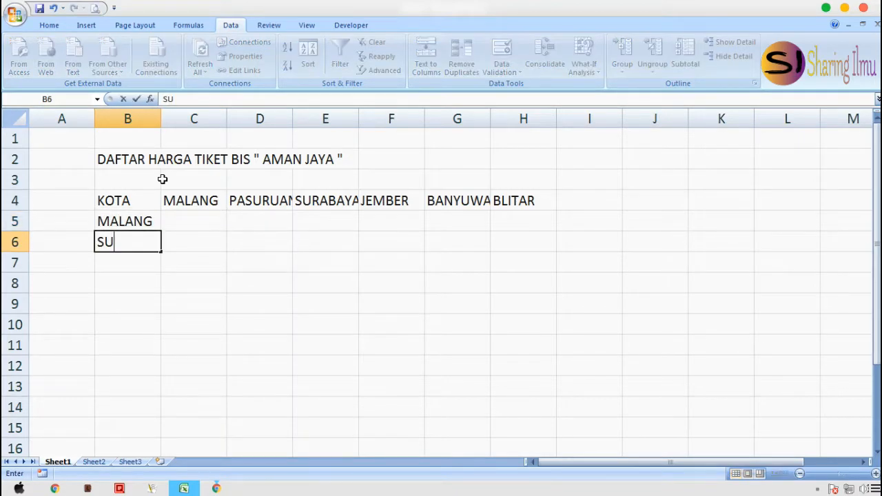
type("URUAN")
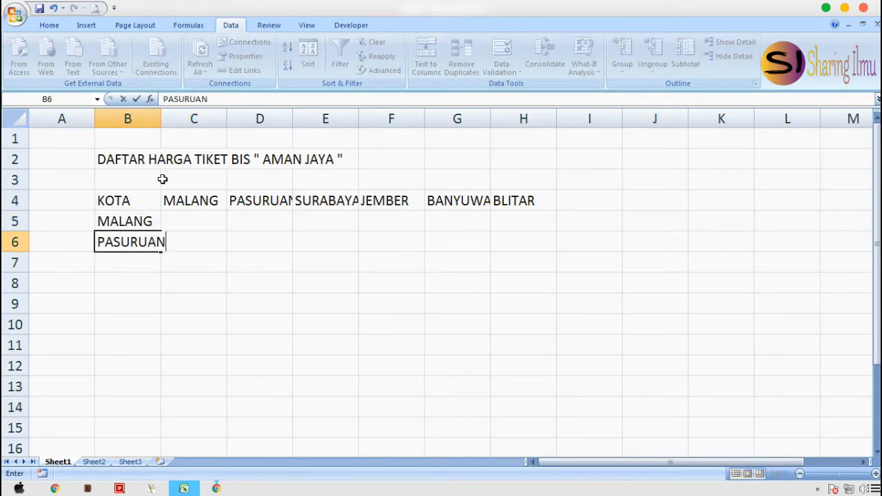
key("Return")
type("SURABAYA")
key("Return")
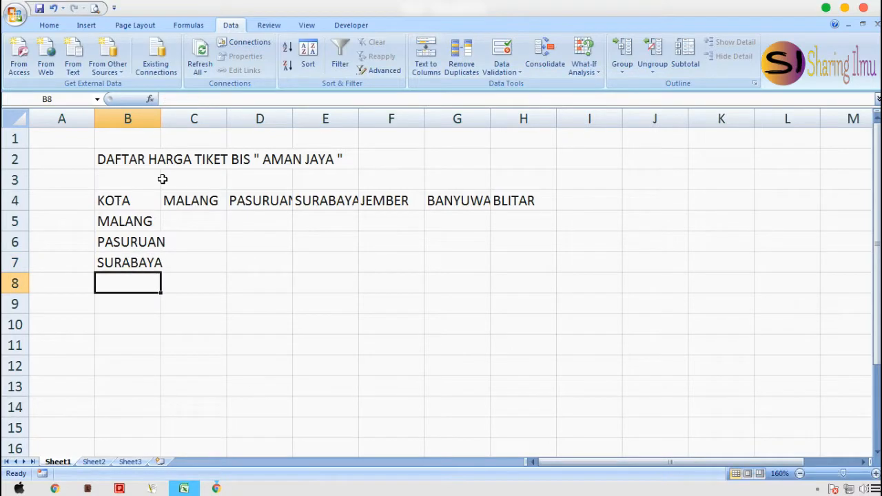
Complete the KOTA column with JEMBER, BANYUWANGI and BLITAR in cells B8 to B10.
type("JEMBER")
key("Return")
type("BANYUWANGI")
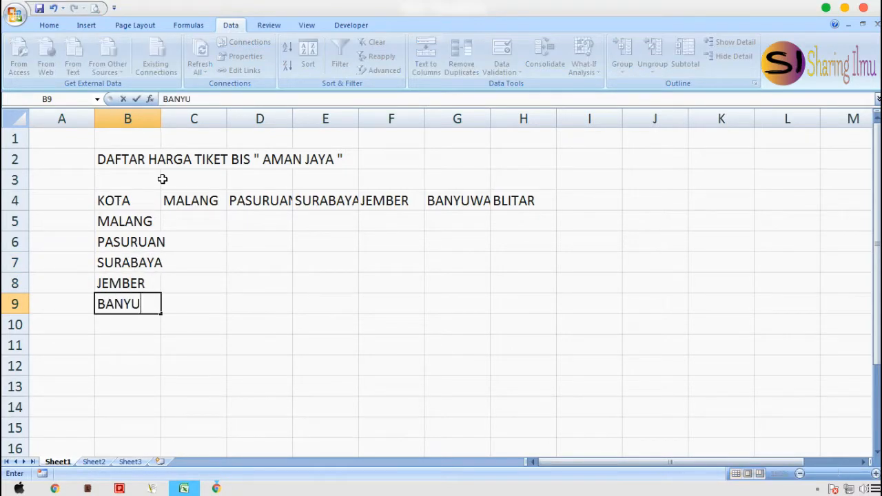
key("Return")
type("BLITAR")
key("Return")
Widen column B to fit the longest city name and hide the worksheet gridlines.
key("Up")
key("Up")
key("Up")
left_click_drag(157, 121, 187, 121)
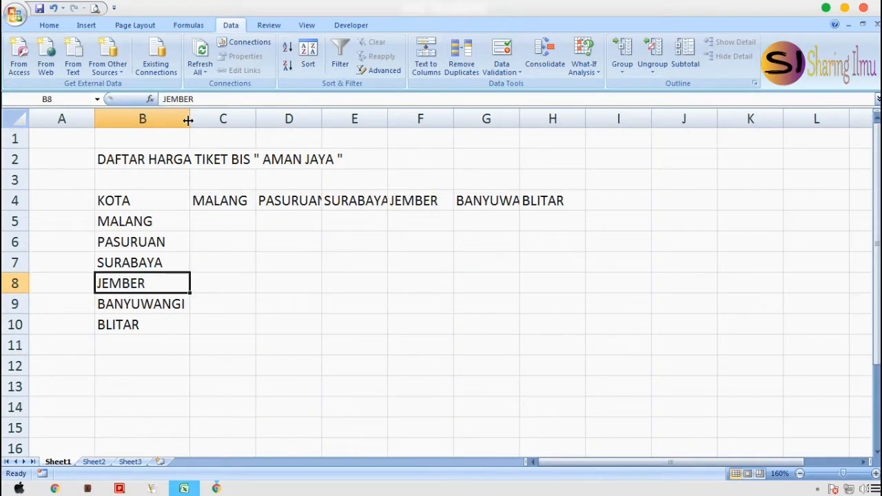
left_click(305, 26)
left_click(195, 58)
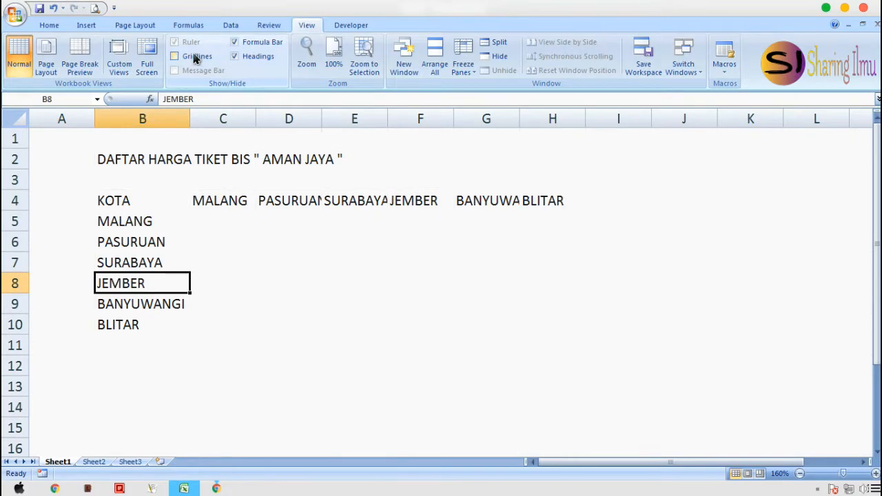
Widen columns C, D, E and G so their city headers fit inside the cells.
left_click_drag(259, 127, 269, 121)
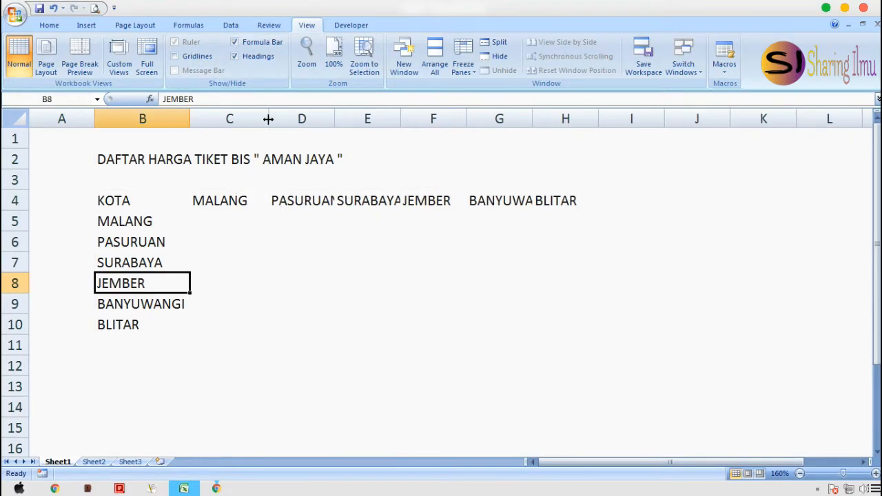
left_click_drag(334, 122, 348, 123)
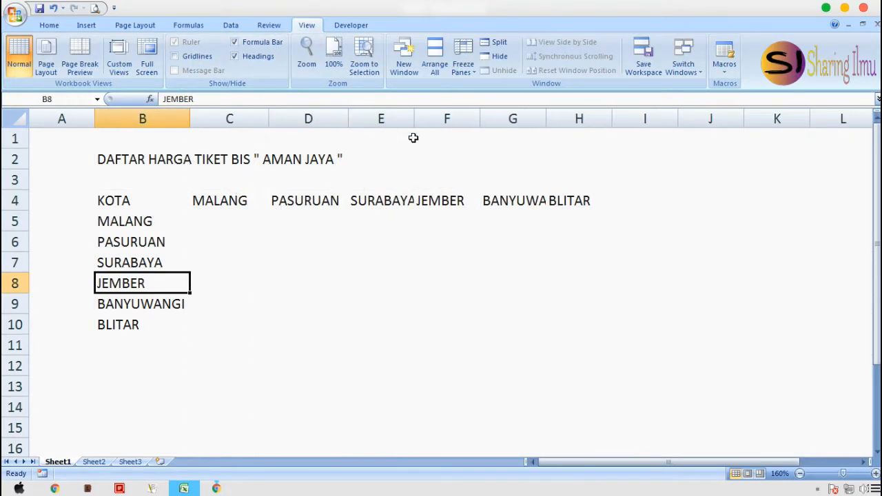
left_click_drag(416, 122, 429, 122)
left_click_drag(560, 121, 560, 118)
double_click(560, 119)
left_click(557, 201)
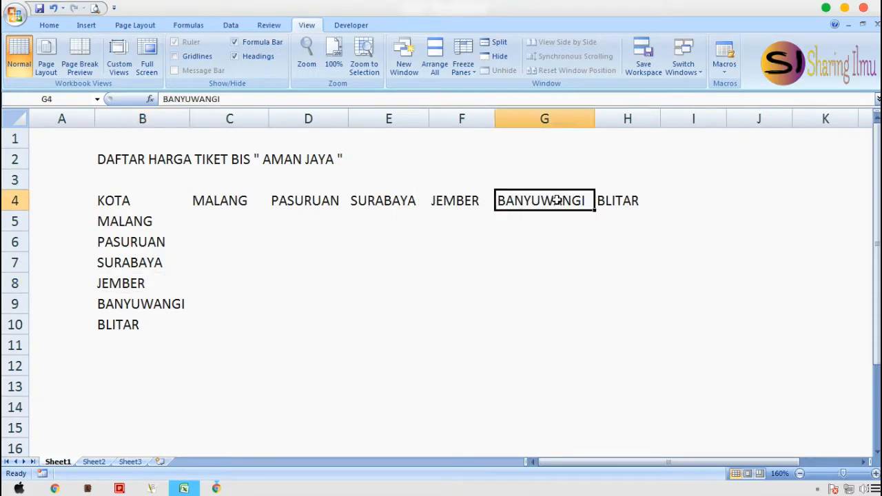
Apply all borders to the table range B4:H10.
left_click(148, 197)
key("shift+Right")
key("shift+Right")
key("shift+Right")
key("shift+Right")
key("shift+Right")
key("shift+Right")
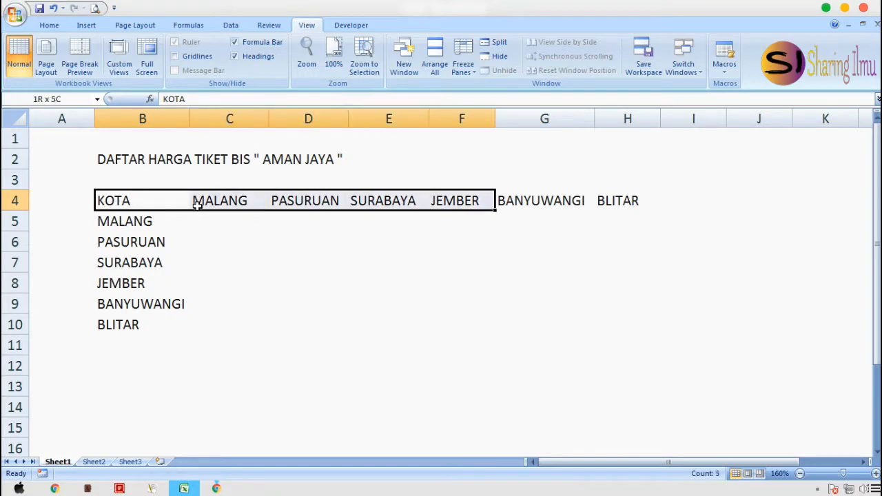
key("shift+Down")
key("shift+Down")
key("shift+Down")
key("shift+Down")
key("shift+Down")
key("shift+Down")
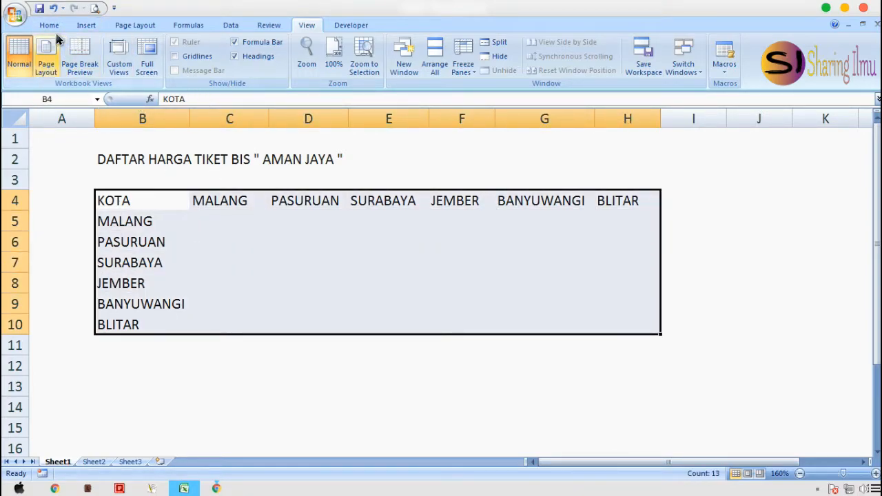
left_click(48, 25)
left_click(167, 66)
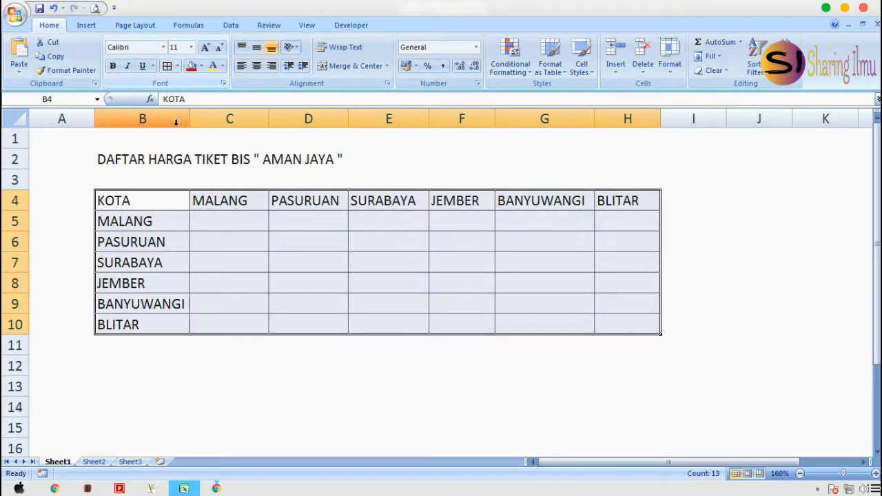
Set columns C through H to a uniform column width of 13, matching the BANYUWANGI column.
left_click(543, 199)
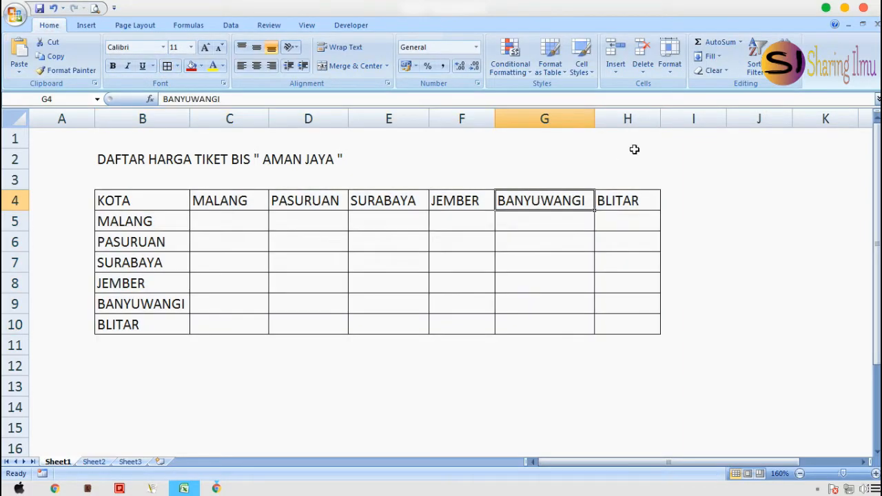
left_click(669, 55)
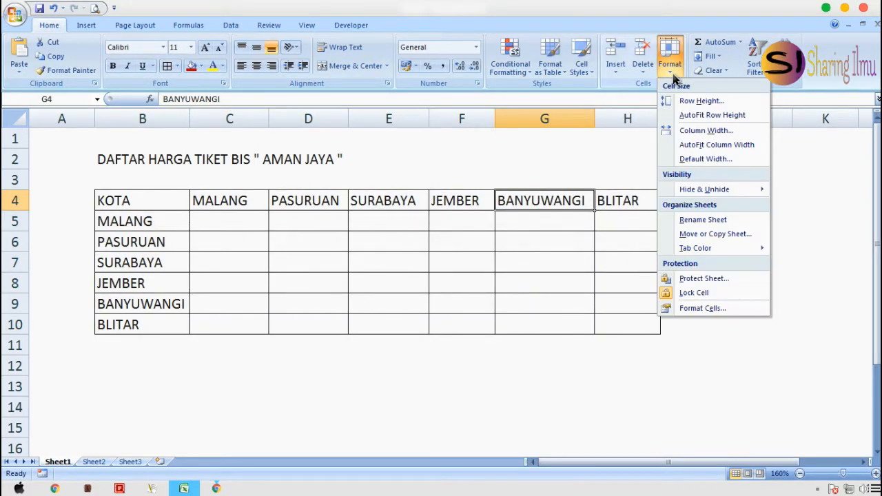
left_click(689, 130)
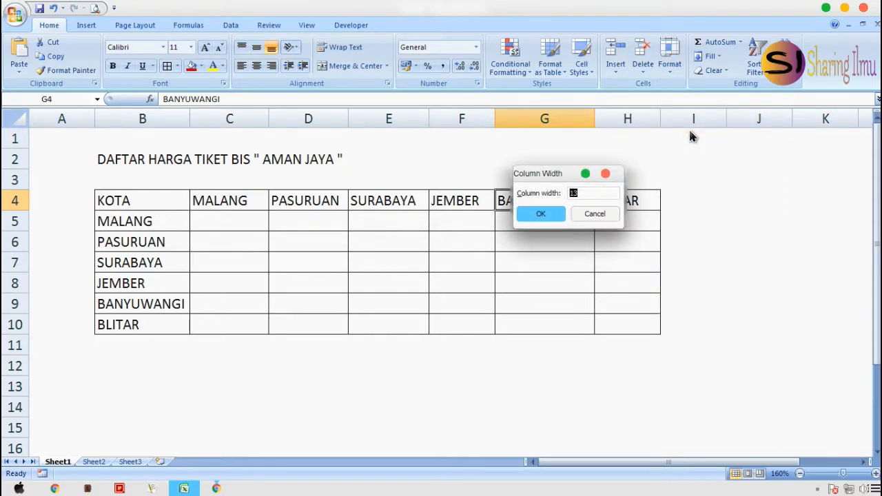
key("Return")
key("Left")
key("Left")
key("Left")
key("Left")
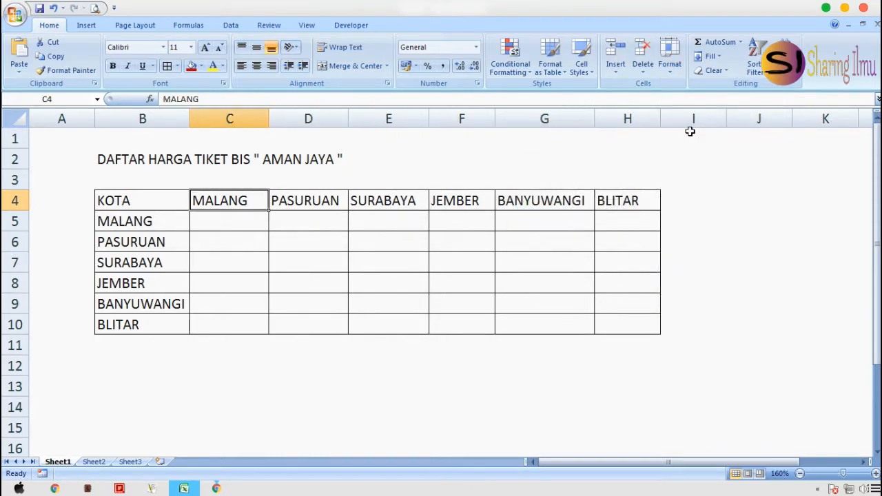
key("shift+Right")
key("shift+Right")
key("shift+Right")
key("shift+Right")
key("shift+Right")
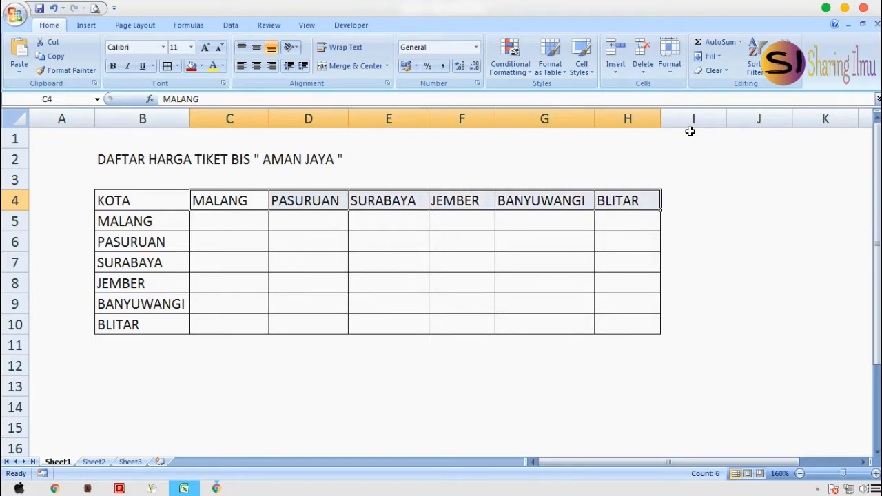
key("F4")
key("Down")
key("Up")
Center the header row B4:H4 horizontally.
key("Left")
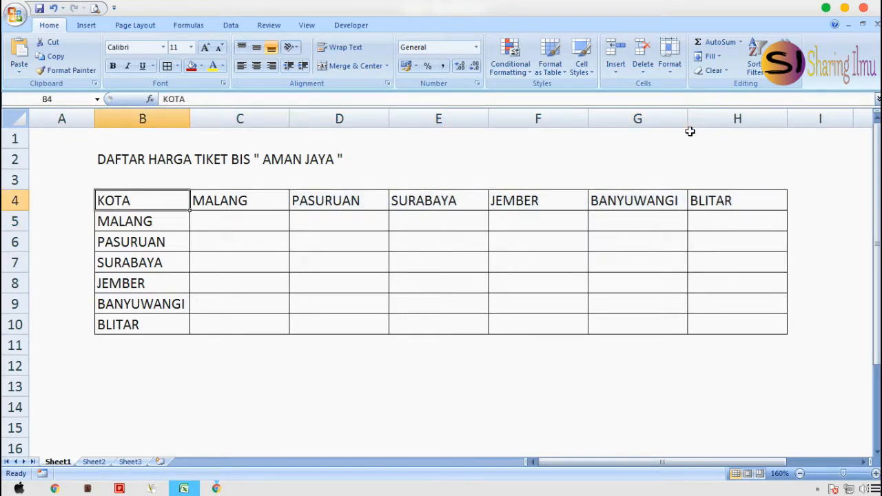
key("shift+Right")
key("shift+Right")
key("shift+Right")
key("shift+Right")
key("shift+Right")
key("shift+Right")
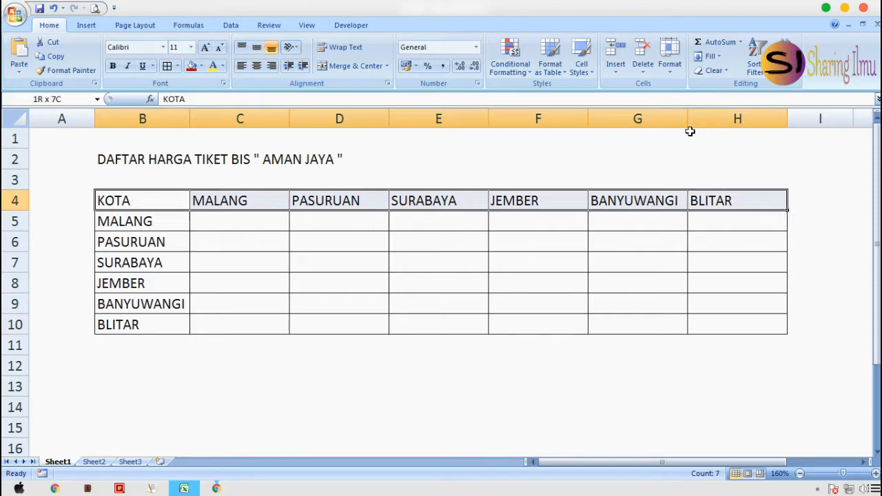
left_click(257, 72)
Align the contents of the table cells vertically to the middle.
left_click(159, 221)
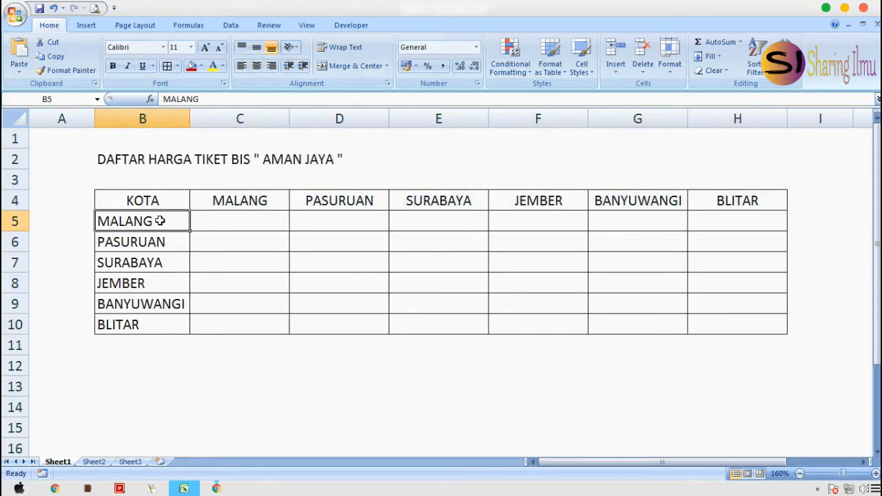
left_click(748, 330, "shift")
left_click(256, 47)
Increase the height of header row 4 to 19.5.
left_click(61, 224)
left_click_drag(21, 210, 21, 218)
left_click(217, 209)
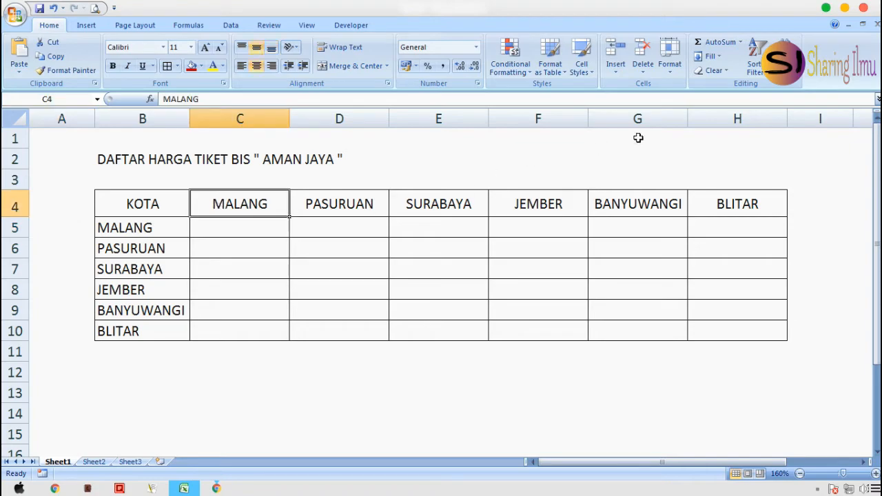
left_click(670, 65)
left_click(680, 102)
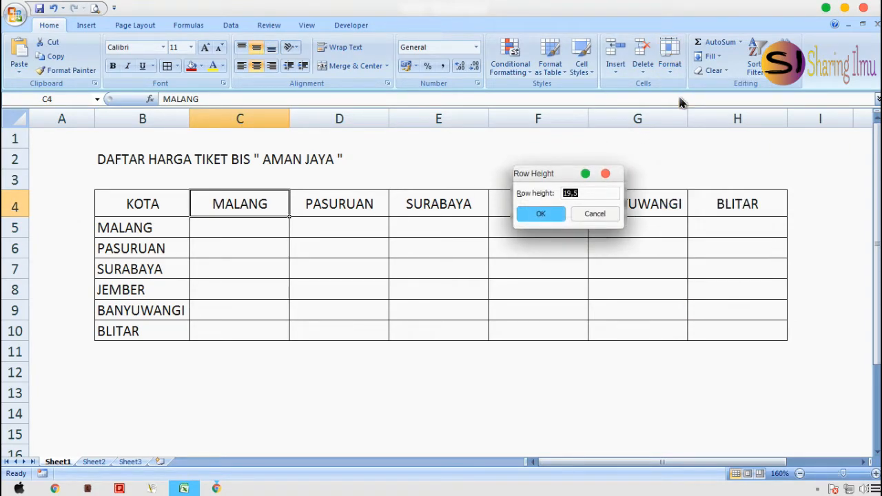
key("Return")
Set the height of rows 5 through 10, from MALANG to BLITAR, to 20.
key("Left")
key("Down")
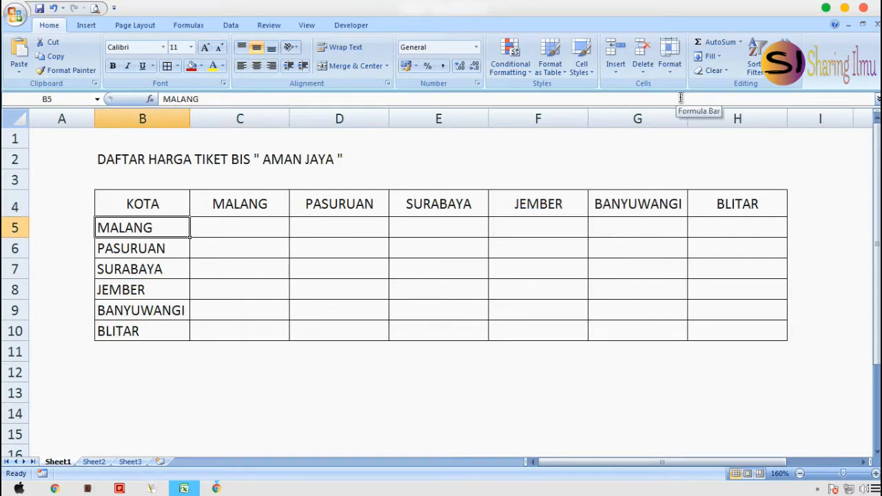
key("shift+Down")
key("shift+Down")
key("shift+Down")
key("shift+Down")
key("shift+Down")
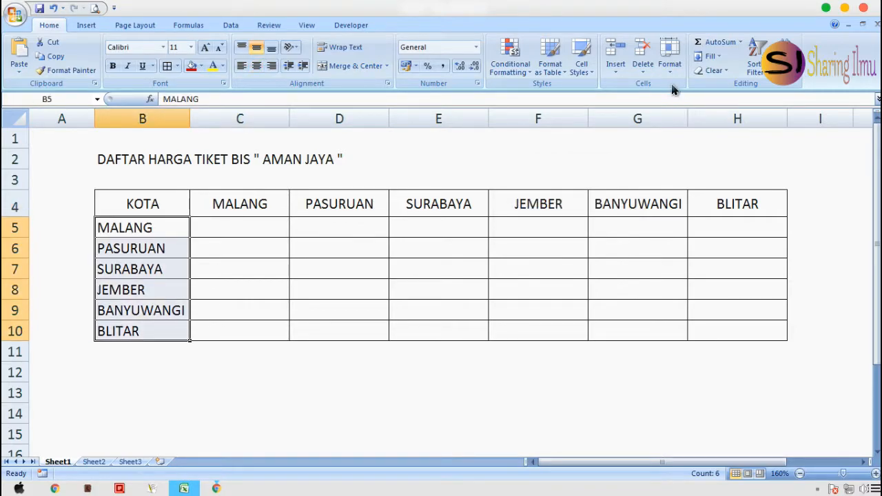
left_click(669, 65)
left_click(675, 101)
type("2")
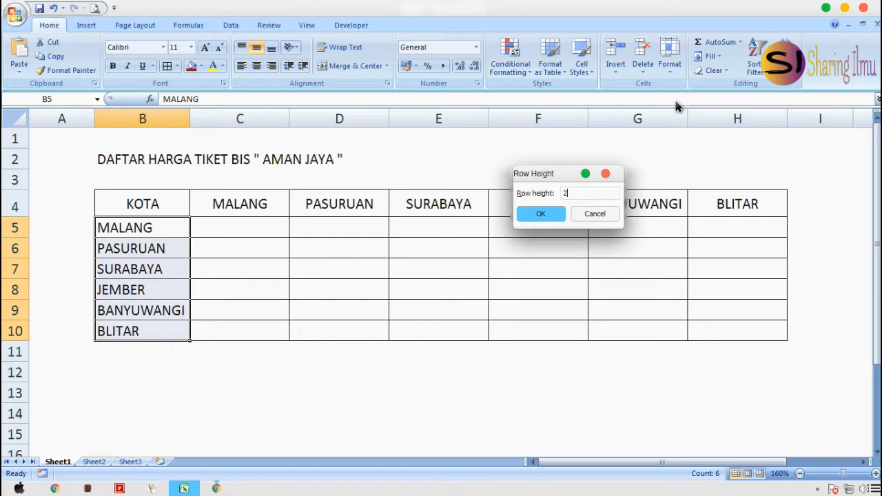
type("0")
key("Return")
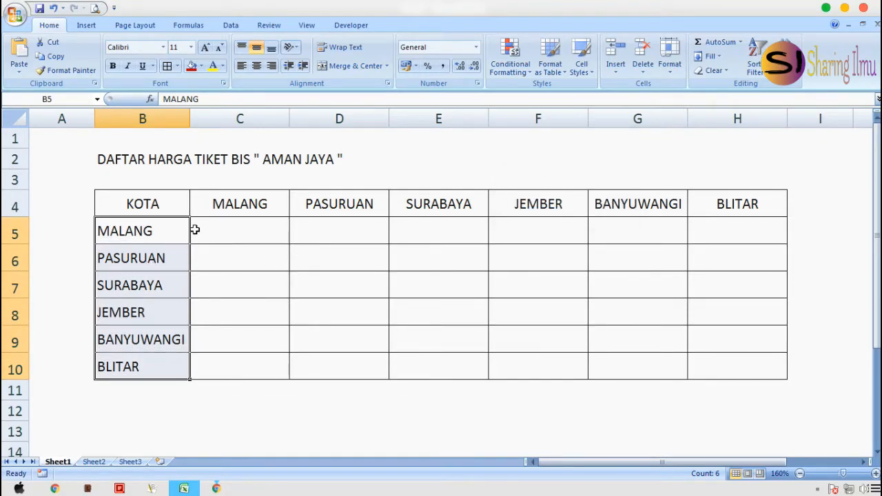
Format cells C5:H10 as Number with 0 decimal places and the 1000 separator.
left_click(227, 231)
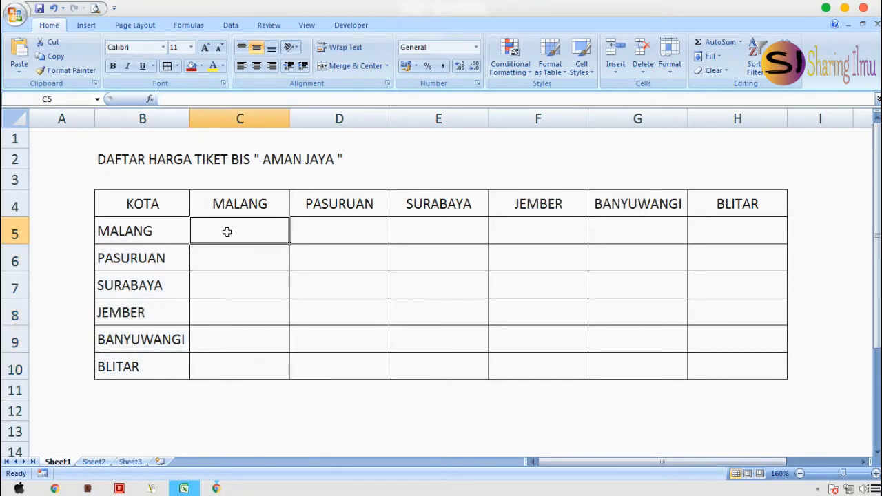
left_click(697, 365, "shift")
right_click(515, 284)
left_click(561, 232)
left_click(419, 143)
left_click(520, 177)
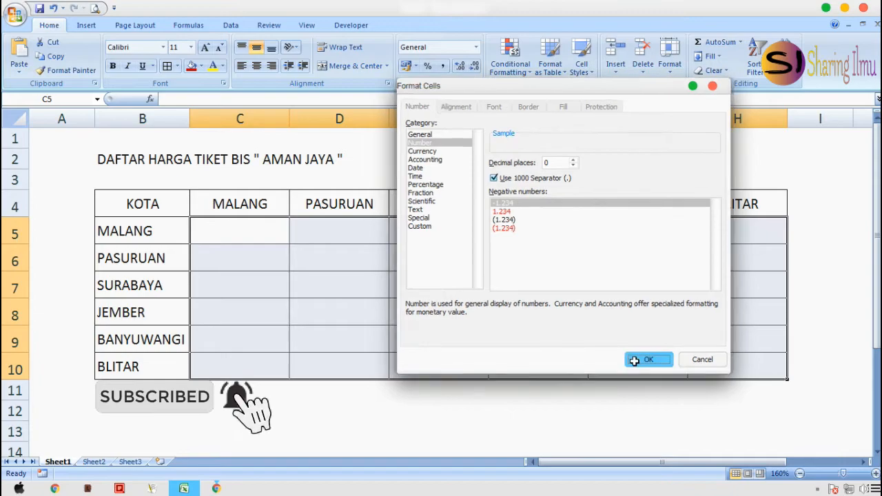
left_click(634, 360)
Enter 0 in the diagonal cells C5, D6, E7, F8, G9 and H10, where both cities are the same.
left_click(270, 230)
type("0")
key("Tab")
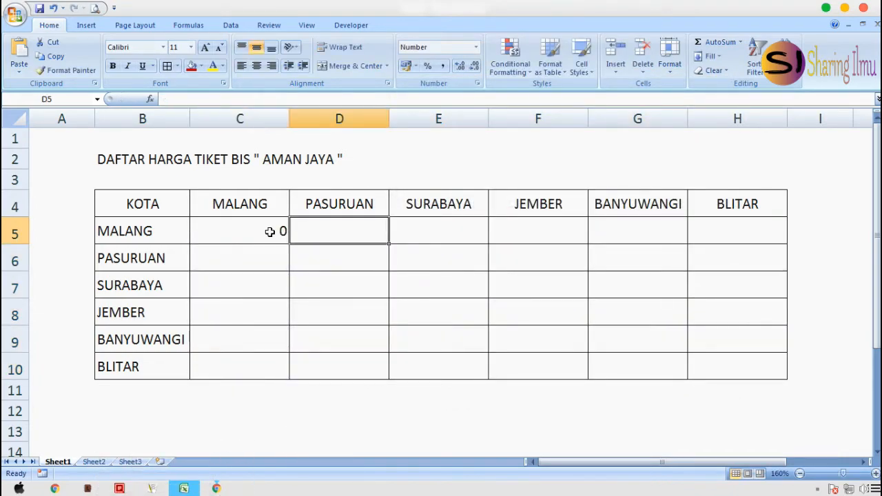
key("Down")
type("0")
key("Down")
key("Right")
type("0")
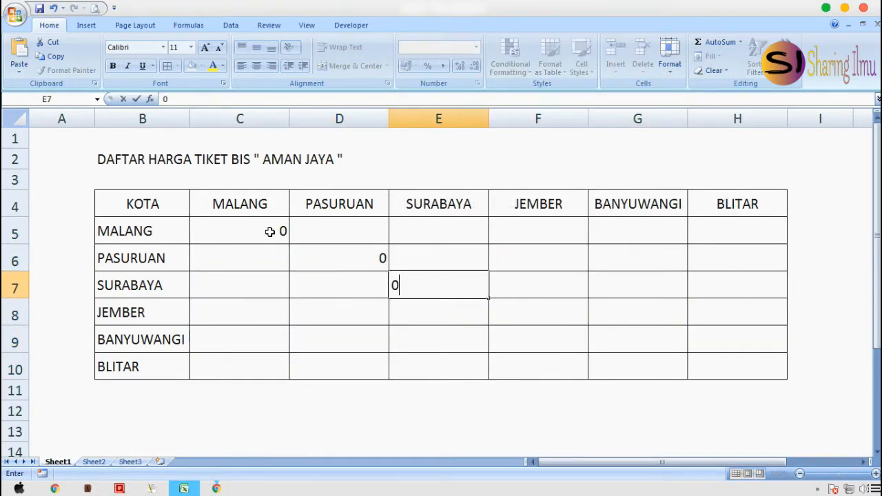
key("Down")
key("Right")
type("0")
key("Down")
key("Right")
type("0")
key("Down")
key("Right")
type("0")
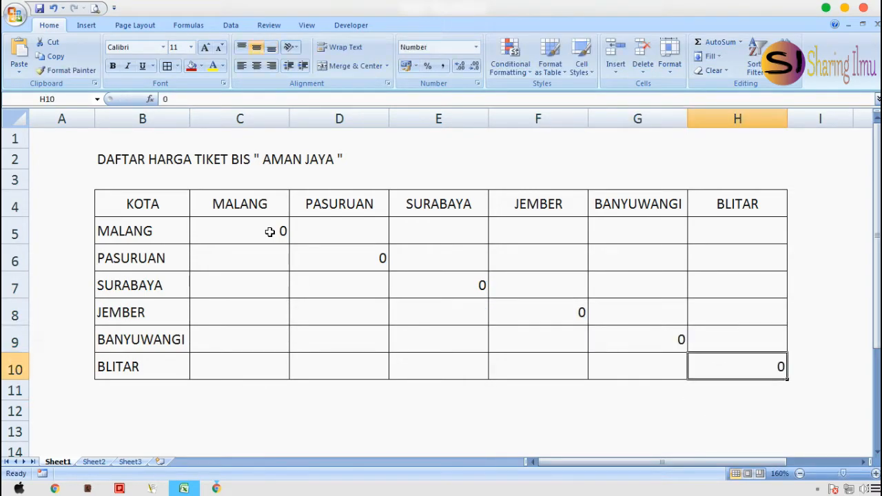
Fill the MALANG row from PASURUAN to BLITAR (D5:H5) with 35000, 45000, 55000, 65000 and 15000.
key("Up")
key("Up")
key("Left")
key("Left")
key("Left")
key("Left")
key("Up")
key("Up")
key("Left")
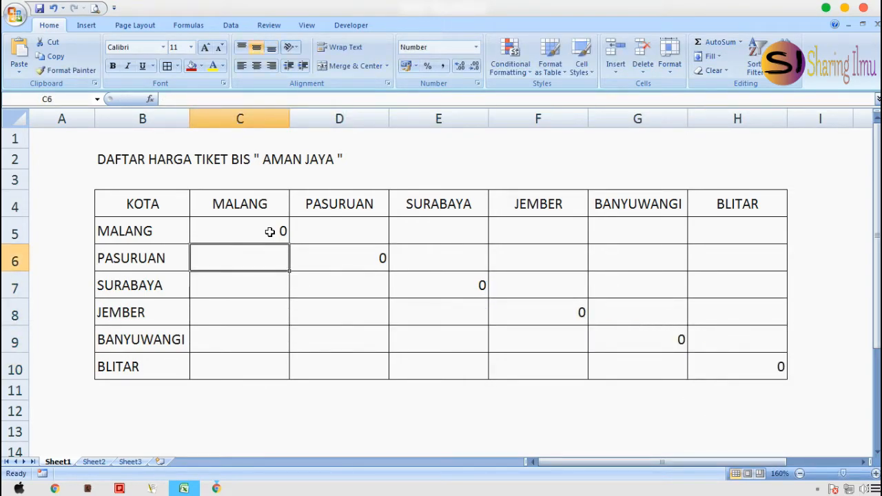
key("Up")
key("Right")
type("35000")
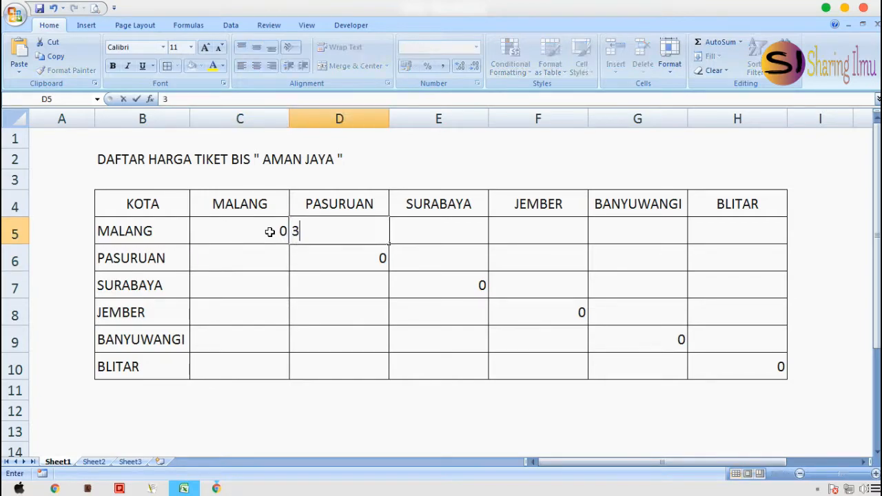
key("Right")
type("45000")
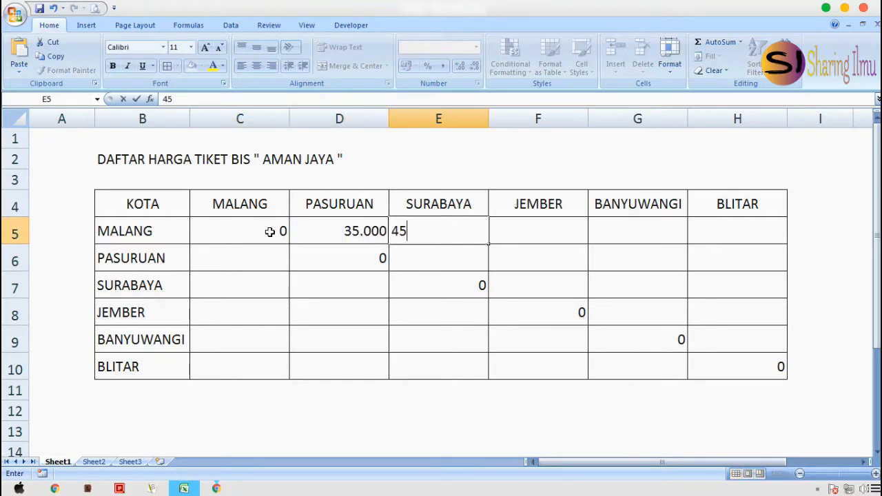
key("Right")
type("55.000")
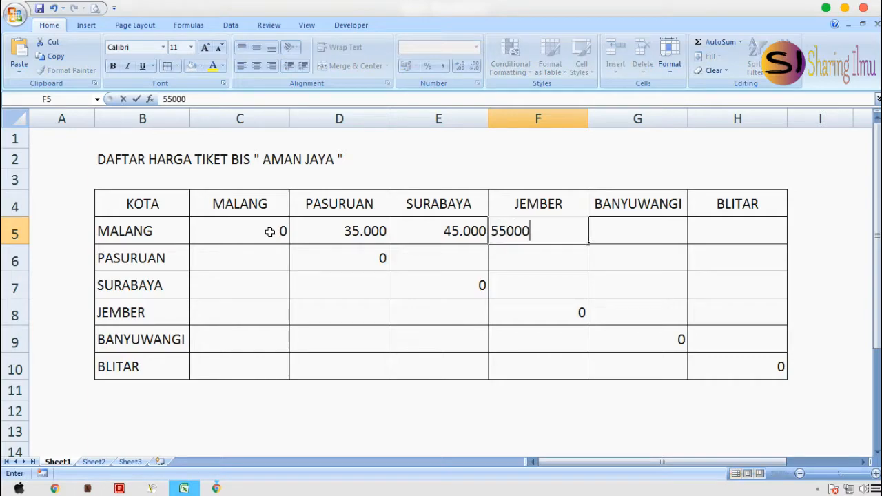
key("Right")
type("65.00")
key("Right")
type("15000")
key("Return")
Fill the MALANG column from PASURUAN to BLITAR (C6:C10) with 35000, 45000, 55000, 65000 and 15000.
key("Left")
key("Left")
key("Left")
key("Left")
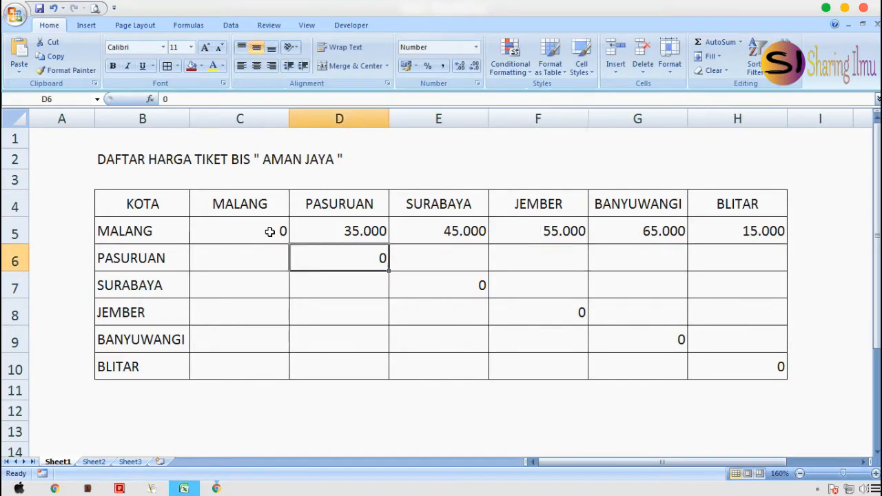
key("Left")
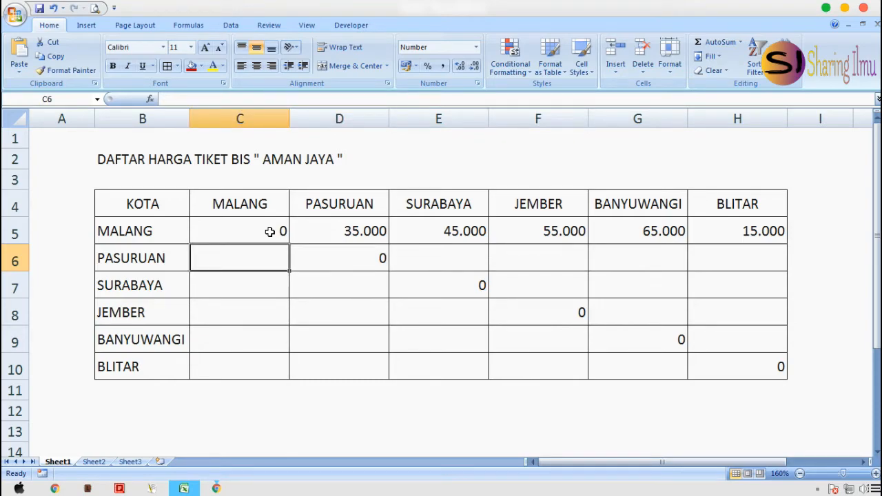
type("35.000")
key("Return")
type("45.0")
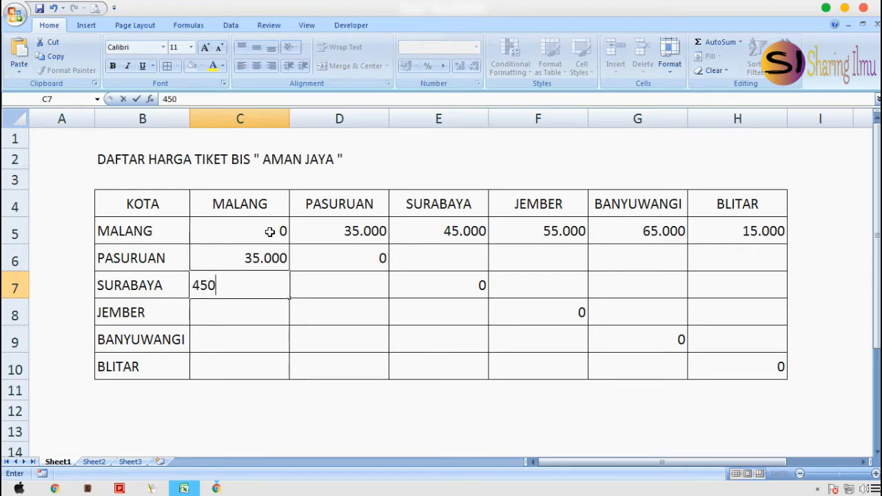
type("0")
key("Return")
type("55.000")
key("Return")
type("65.000")
key("Return")
type("1500")
key("Return")
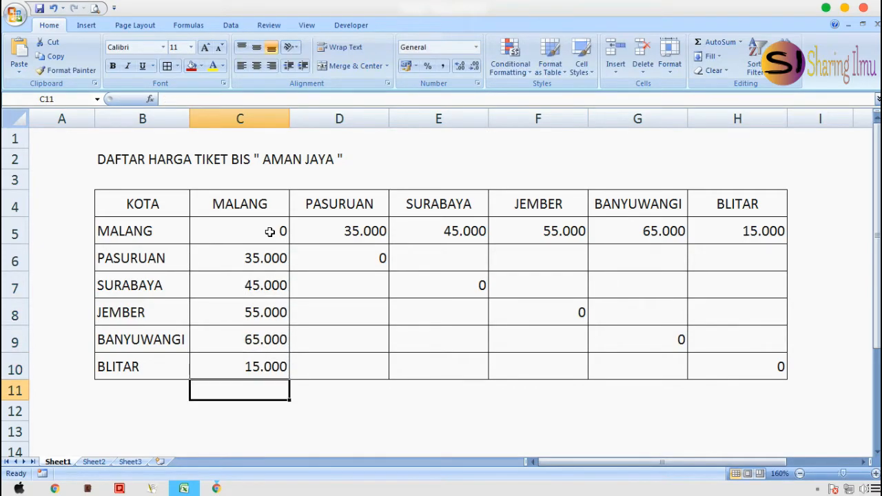
Fill the PASURUAN row from SURABAYA to BLITAR (E6:H6) with 15000, 25000, 55000 and 45000.
key("Right")
key("Right")
key("Up")
key("Up")
key("Up")
key("Up")
key("Up")
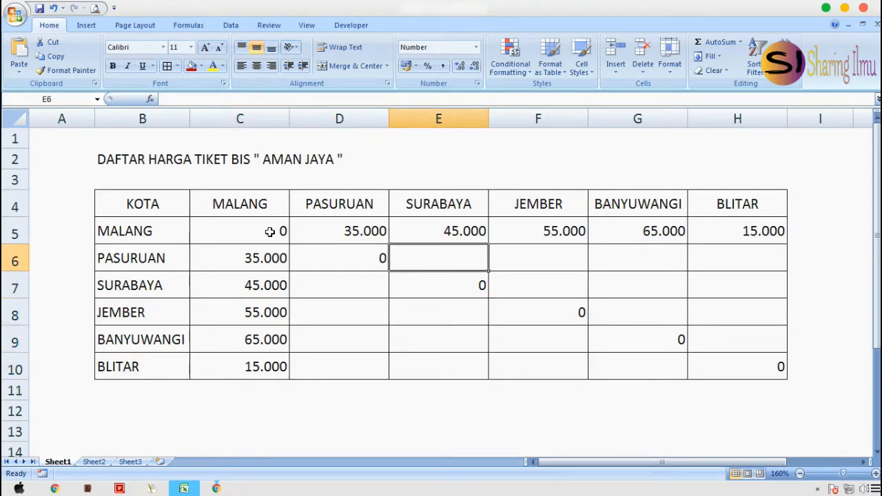
type("15.000")
key("Right")
type("25.000")
key("Right")
type("55000")
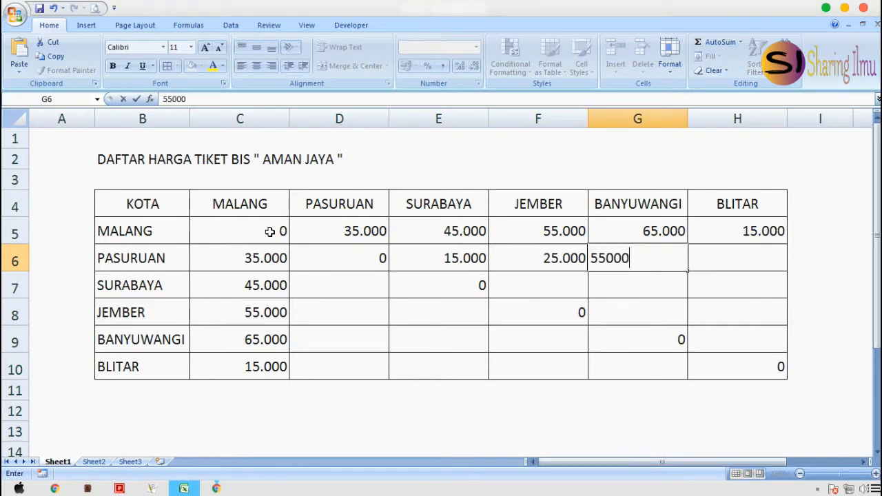
key("Right")
type("45.000")
key("Return")
Fill the PASURUAN column from SURABAYA to BLITAR (D7:D10) with 15000, 25000, 55000 and 45000.
key("Left")
key("Left")
key("Left")
key("Left")
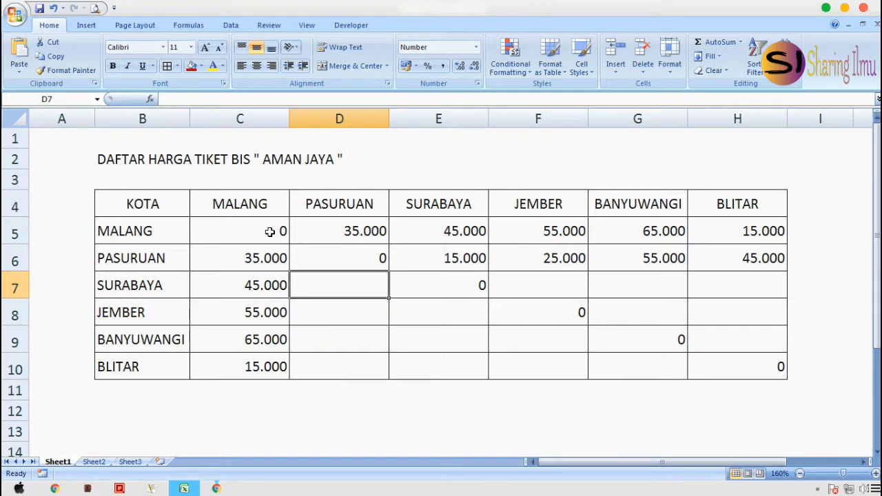
type("15.000")
key("Return")
type("25.000")
key("Return")
type("55.0")
type("000")
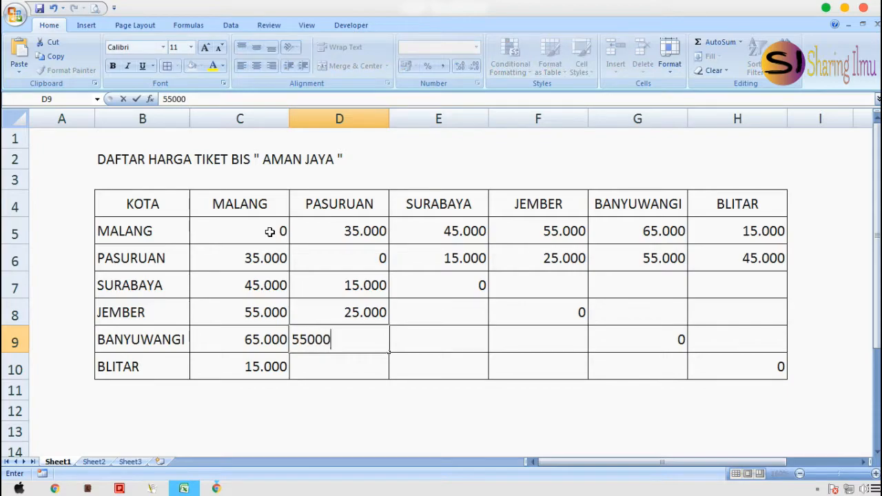
key("Return")
type("45.000")
key("Return")
Fill the SURABAYA row from JEMBER to BLITAR (F7:H7) with 35000, 45000 and 55000.
key("Right")
key("Right")
key("Right")
key("Up")
key("Up")
key("Up")
key("Left")
key("Up")
type("3")
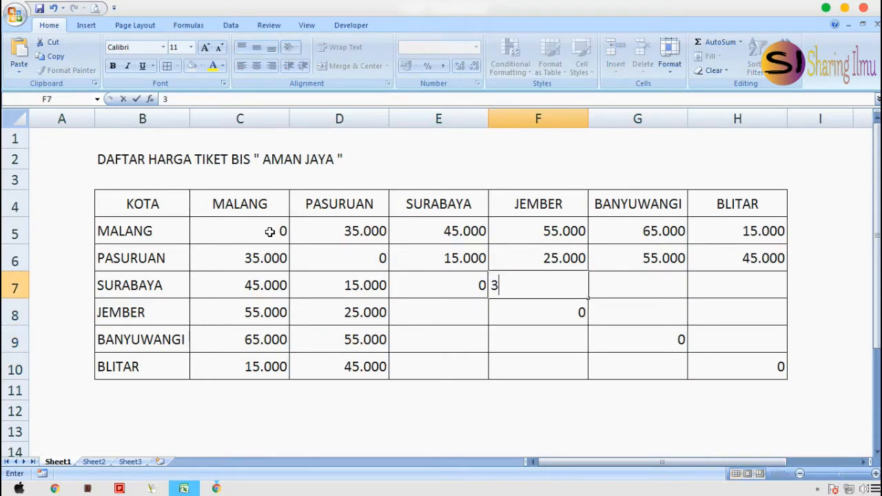
type("5.0000")
key("Tab")
type("45000")
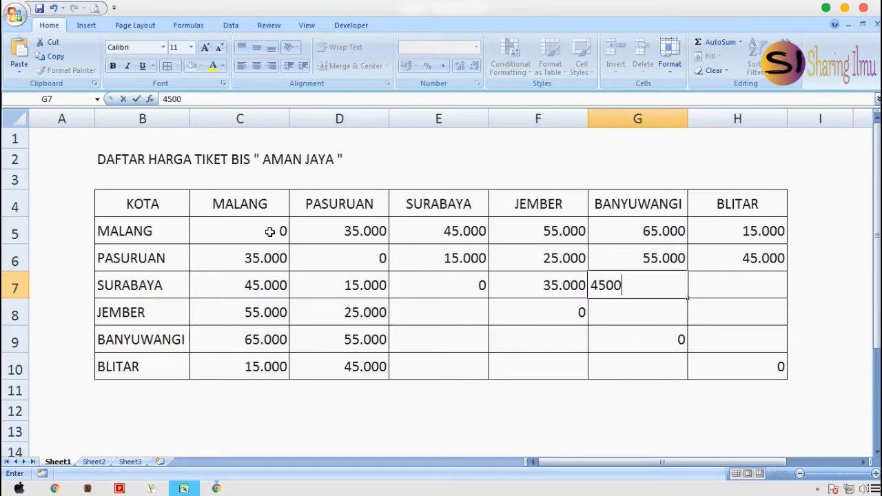
key("Tab")
type("55000")
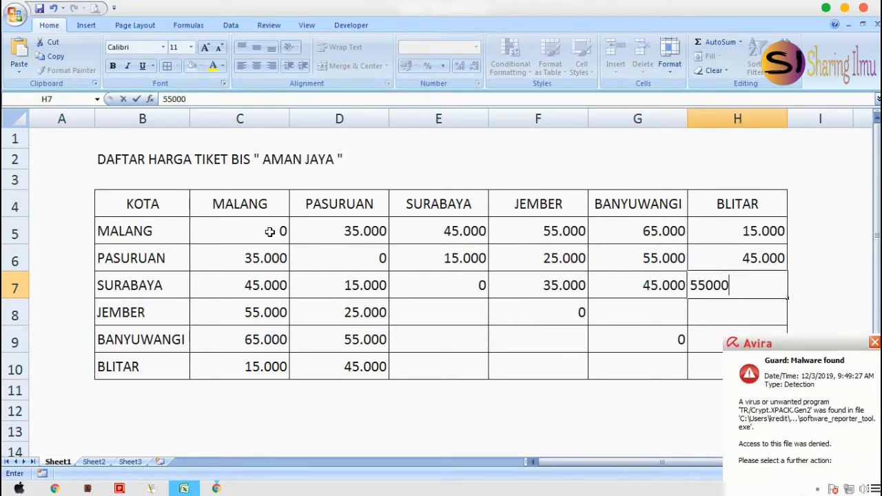
key("Return")
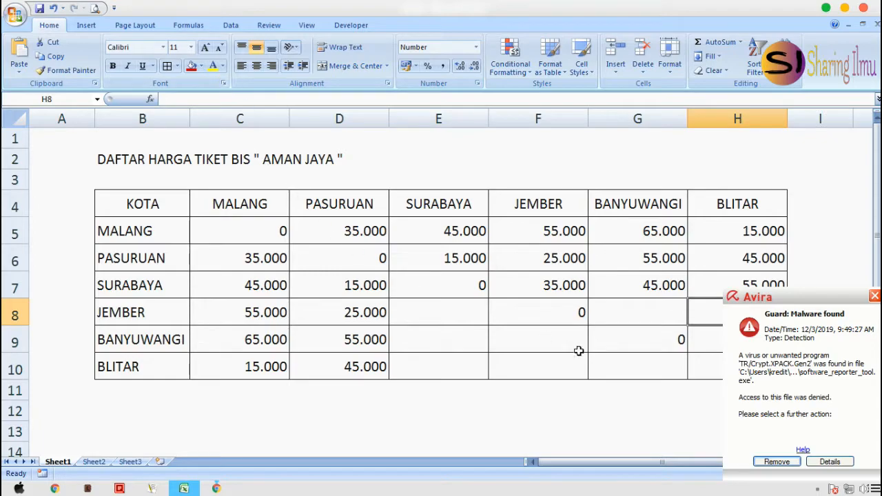
Answer the Avira malware alert by removing the detected file.
left_click(776, 462)
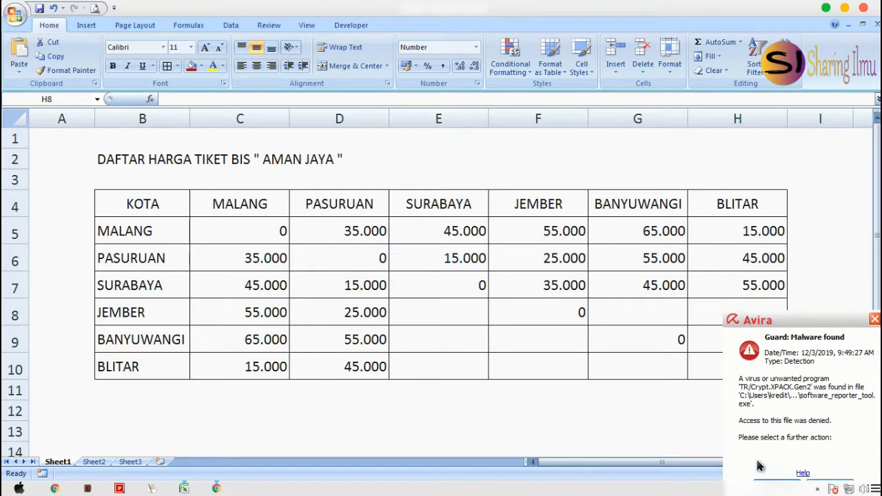
Fill the SURABAYA column from JEMBER to BLITAR (E8:E10) with 35000, 45000 and 55000.
left_click(459, 318)
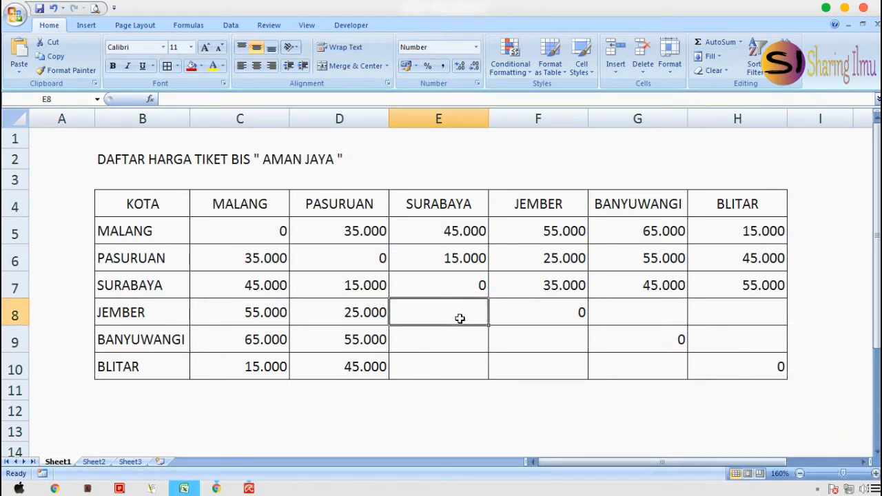
type("35000")
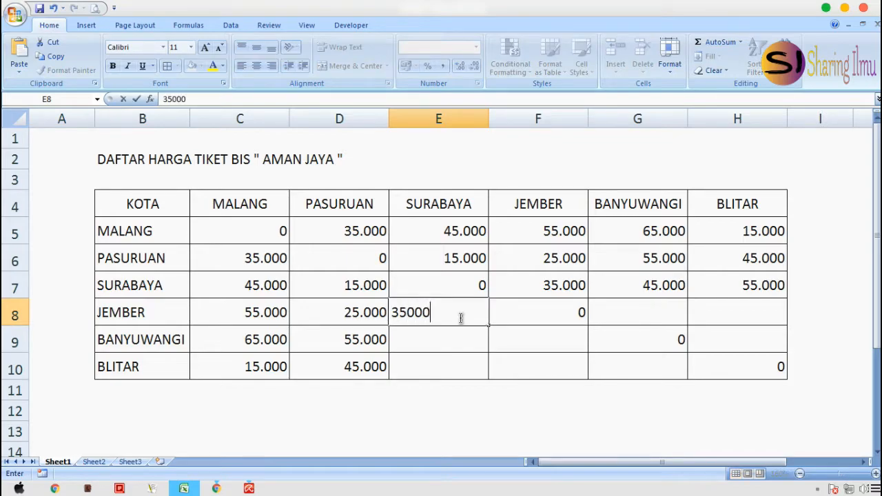
key("Return")
type("45.000")
key("Return")
type("55")
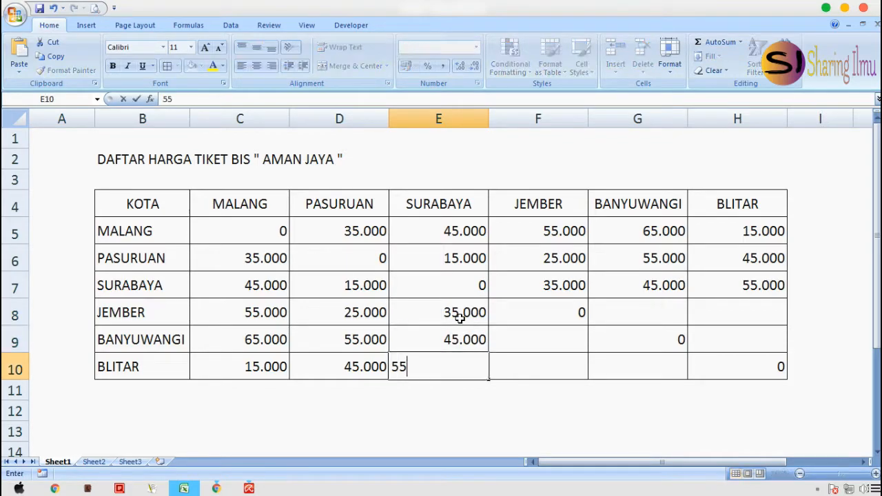
type(".000")
key("Return")
Enter the JEMBER row fares 15000 for BANYUWANGI (G8) and 75000 for BLITAR (H8).
key("Right")
key("Right")
key("Up")
key("Up")
key("Up")
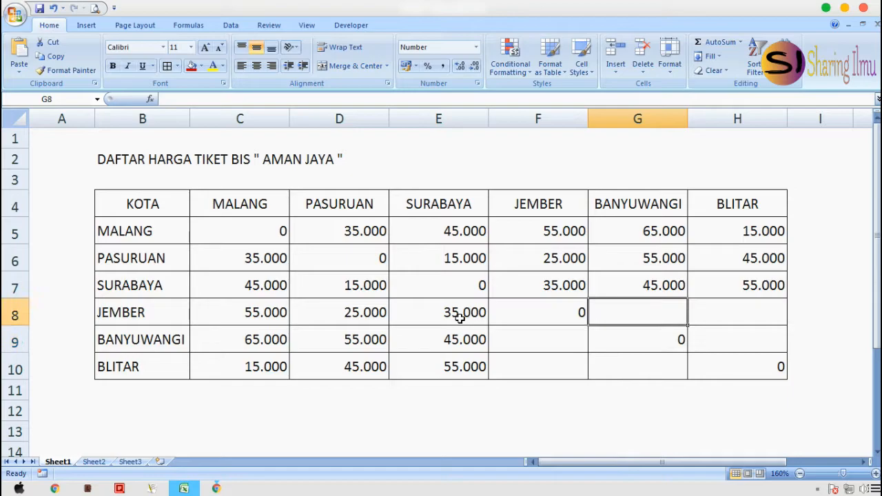
type("15.000")
key("Tab")
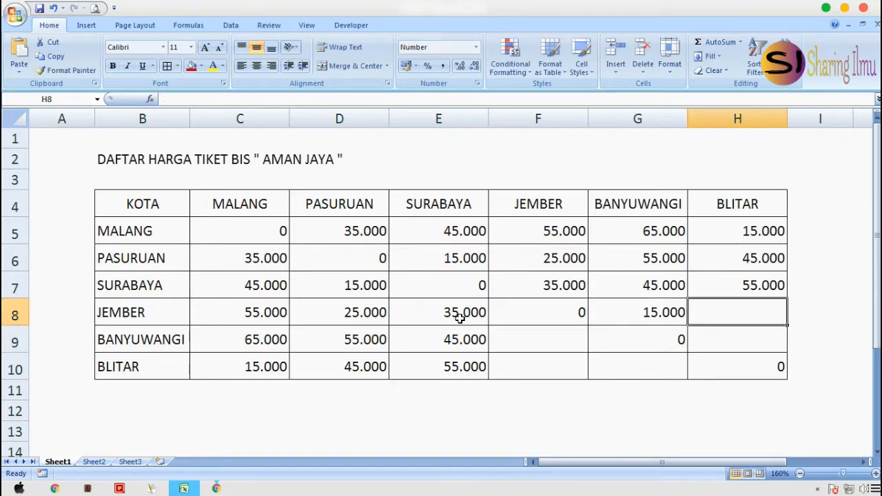
type("75")
key("Return")
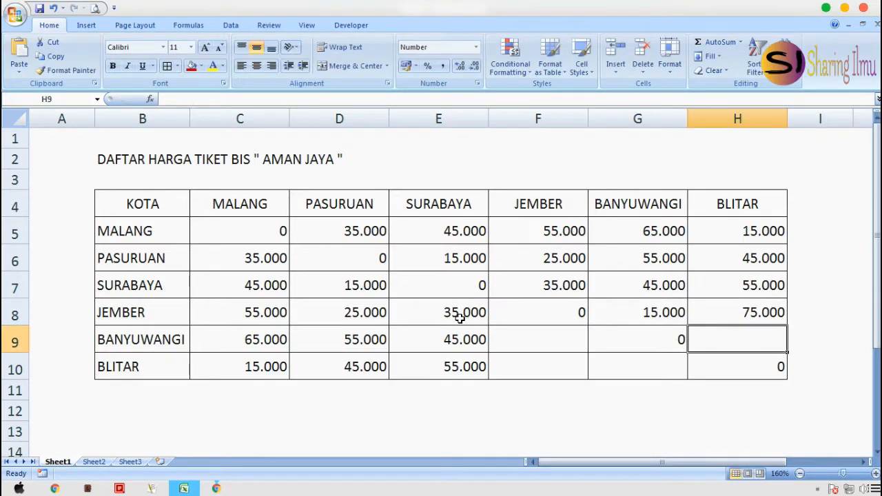
Enter the JEMBER column fares 15000 for BANYUWANGI (F9) and 75000 for BLITAR (F10).
key("Left")
key("Left")
type("15.000")
key("Return")
type("75.00")
key("Return")
Enter 65000 as the fare between BANYUWANGI and BLITAR in both H9 and G10.
key("Right")
key("Up")
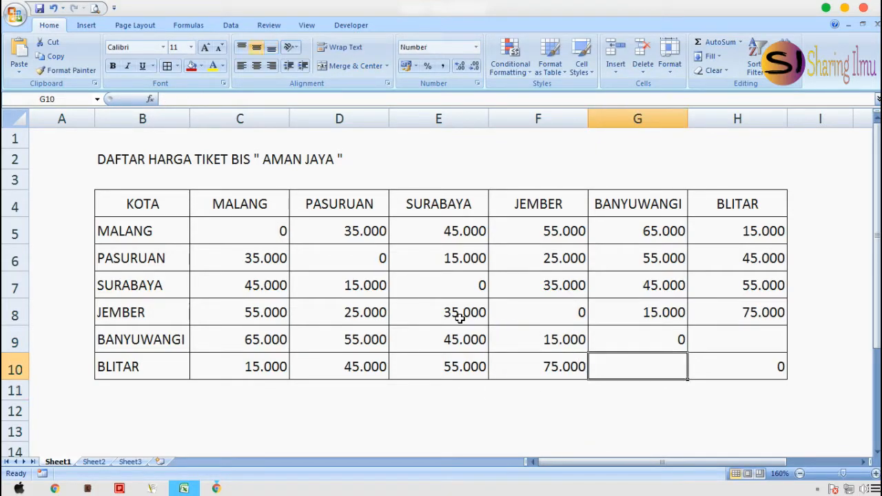
key("Up")
key("Right")
type("6500")
key("Return")
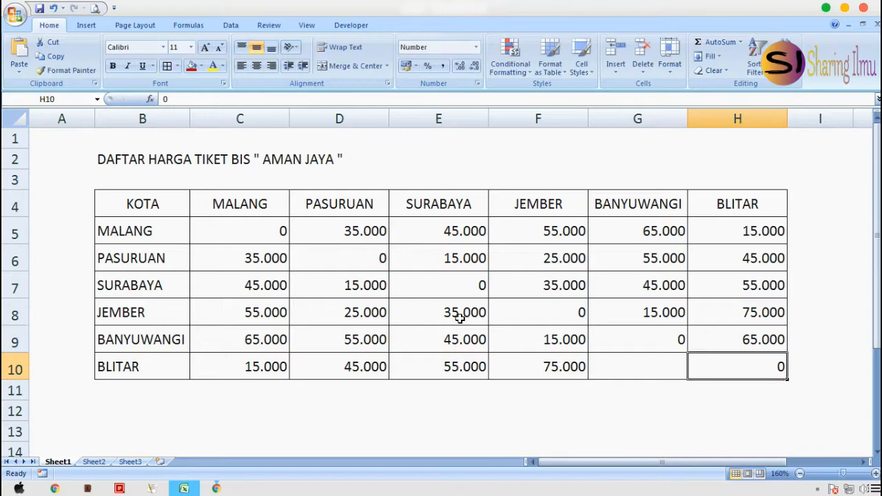
key("Left")
type("65.00")
key("Return")
Set the font size of all fare values in C5:H10 to 14.
key("Up")
key("Right")
key("shift+Up")
key("shift+Up")
key("shift+Up")
key("shift+Up")
key("shift+Up")
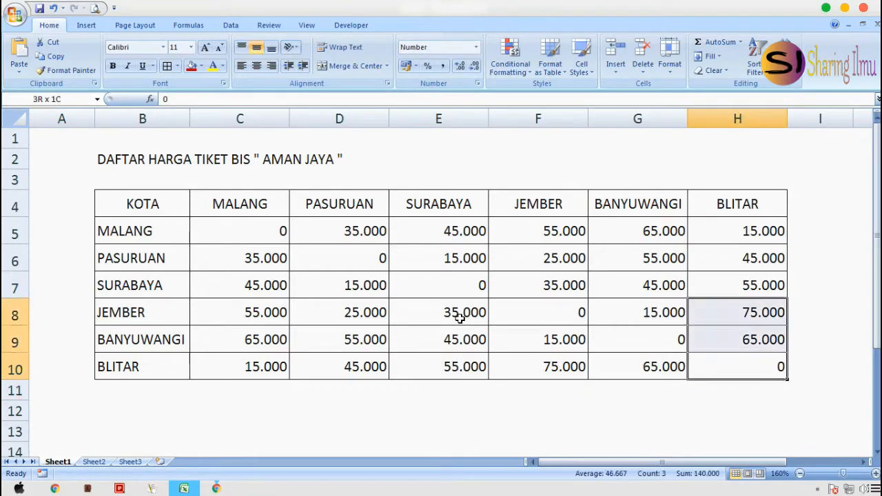
key("shift+Left")
key("shift+Left")
key("shift+Left")
key("shift+Left")
key("shift+Left")
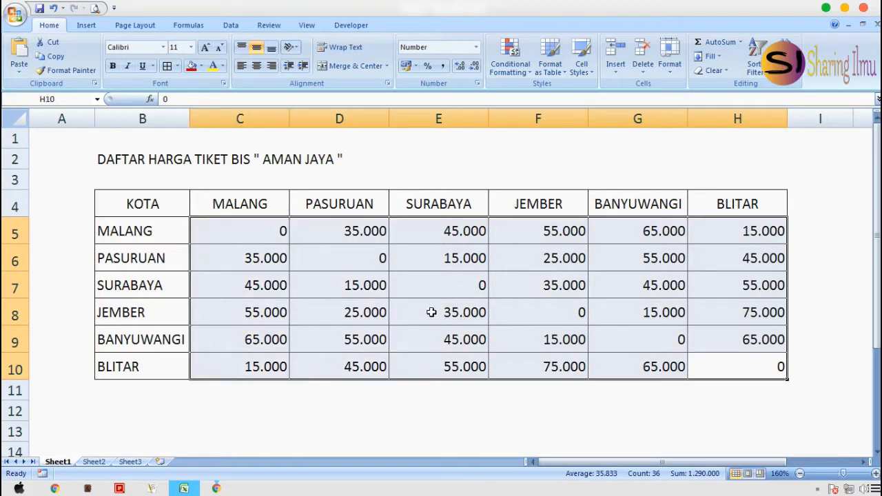
left_click(190, 47)
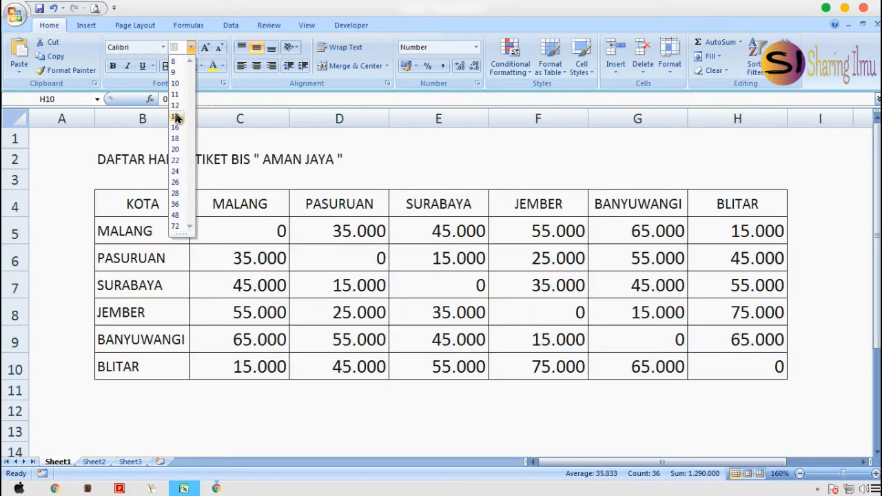
left_click(177, 118)
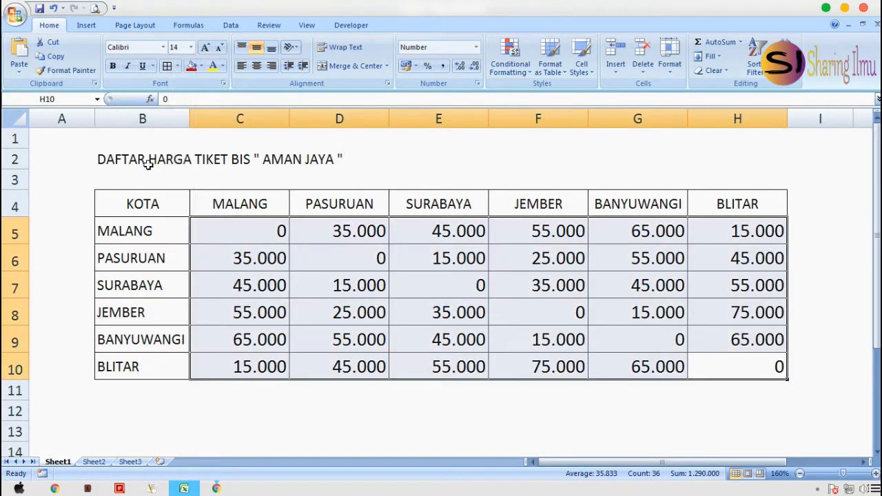
Set the font size of the header row B4:H4 to 12.
left_click(137, 199)
left_click(696, 204, "shift")
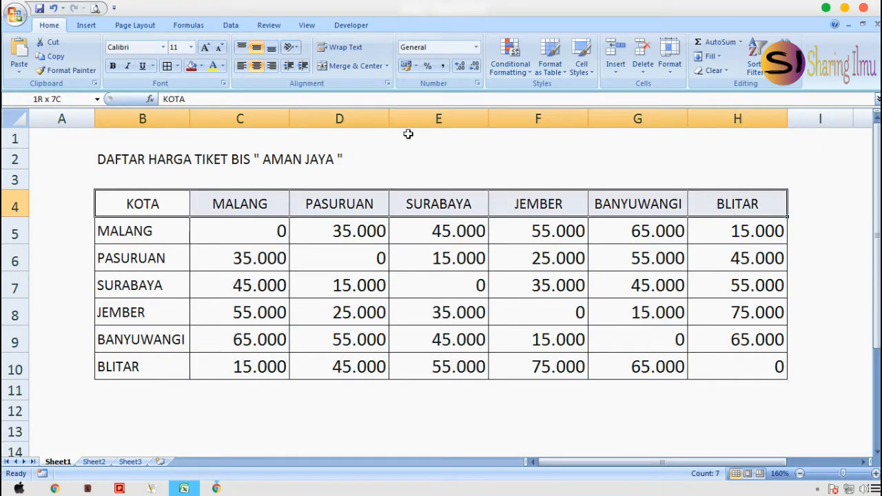
left_click(191, 47)
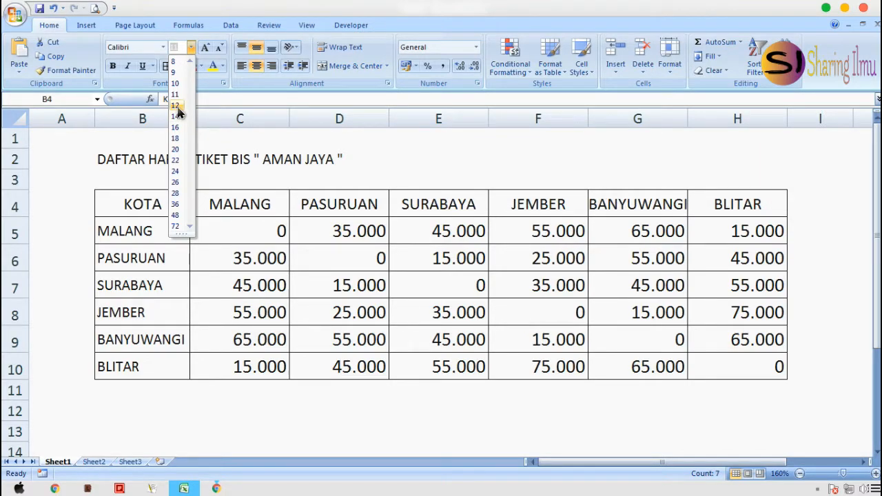
left_click(177, 107)
Set the city names in B5:B10 to font size 12 and widen columns B and G to fit BANYUWANGI.
left_click(153, 223)
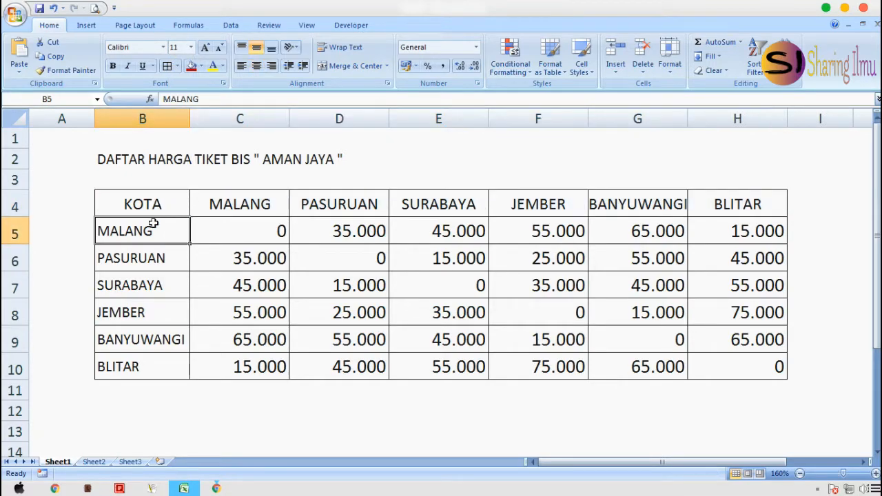
left_click(144, 362, "shift")
left_click(190, 47)
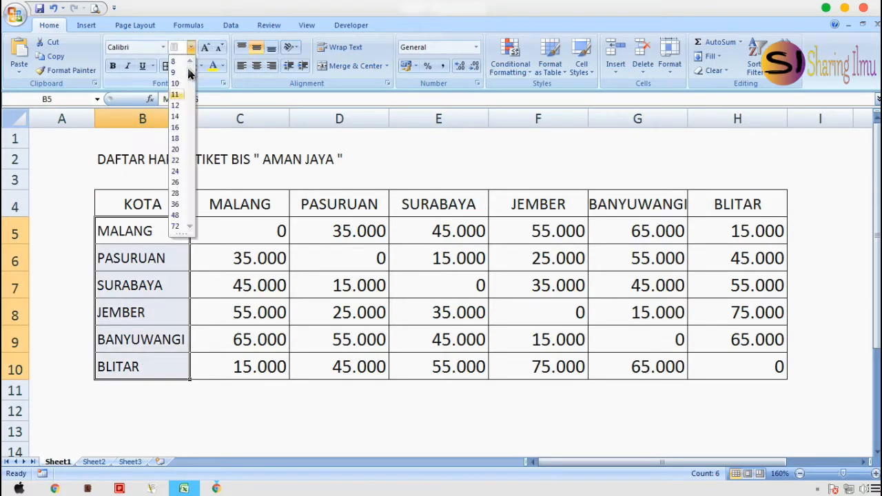
left_click(175, 104)
left_click_drag(190, 119, 203, 119)
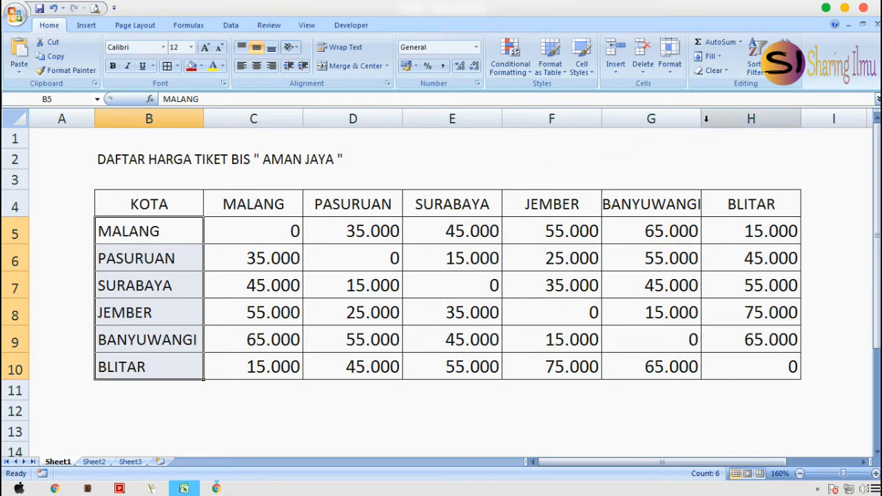
left_click_drag(701, 119, 712, 122)
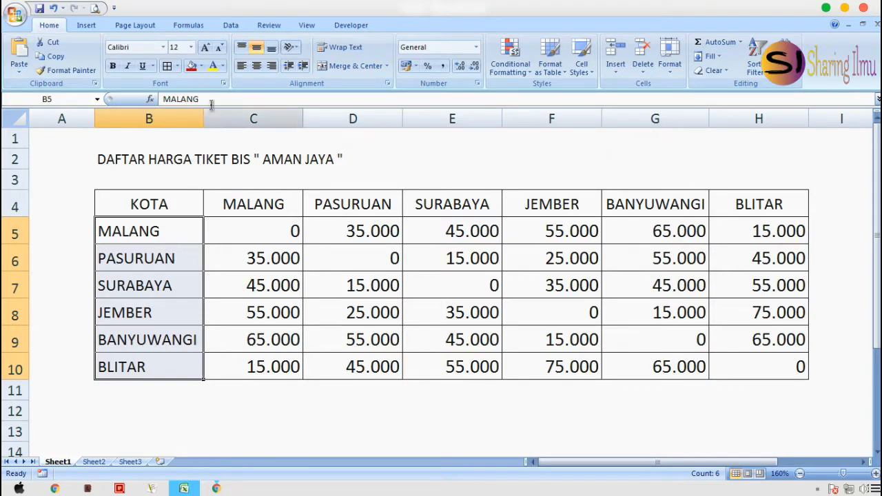
Fill the row city names B5:B10 with light blue and the column city headers C4:H4 with light orange.
left_click(199, 66)
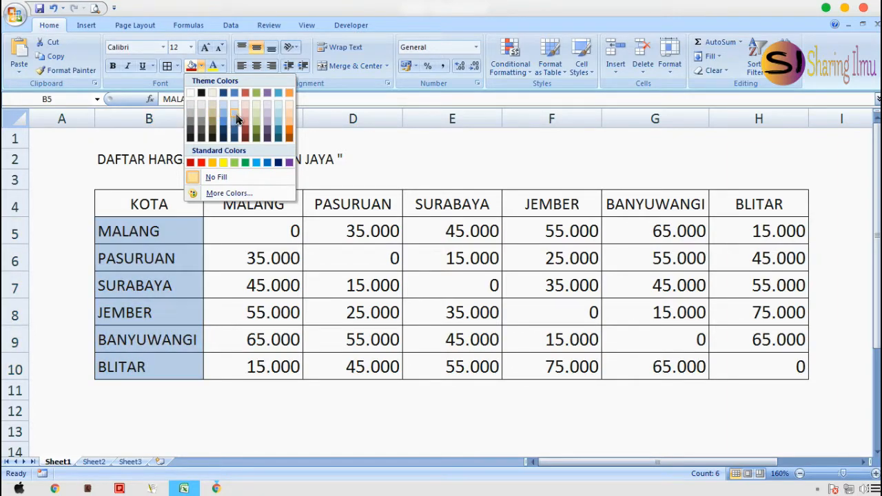
left_click(235, 120)
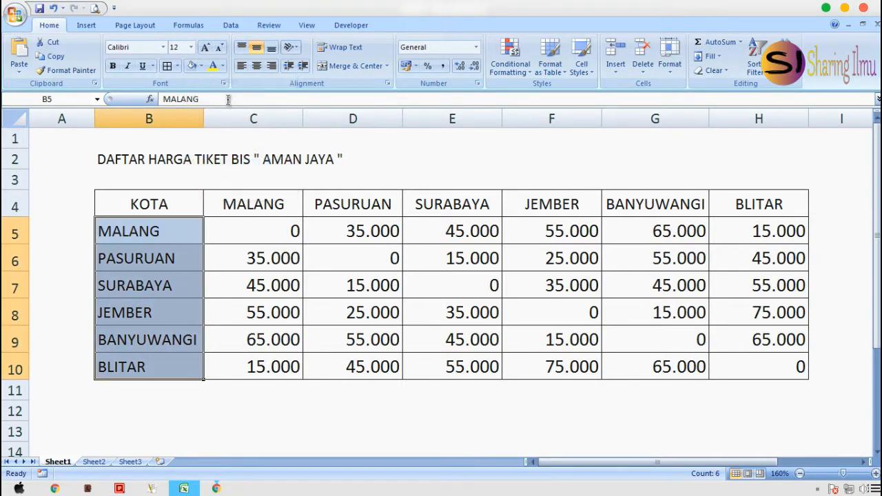
left_click(238, 205)
left_click(740, 211, "shift")
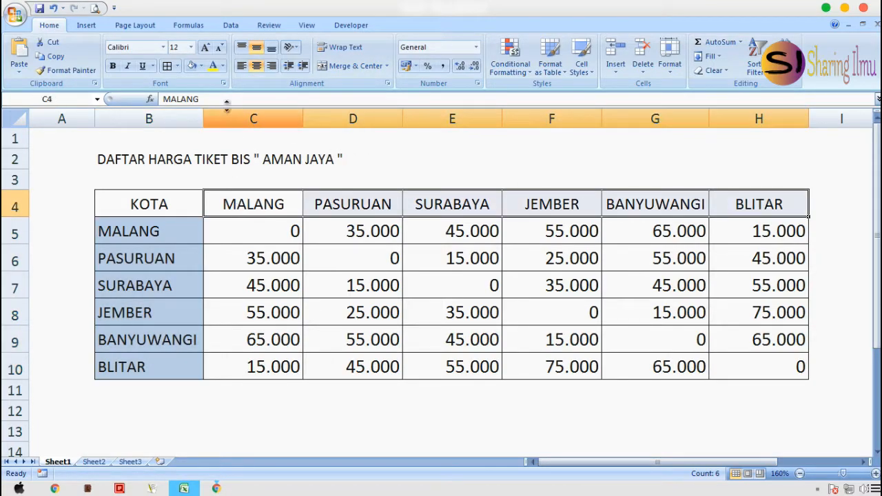
left_click(200, 66)
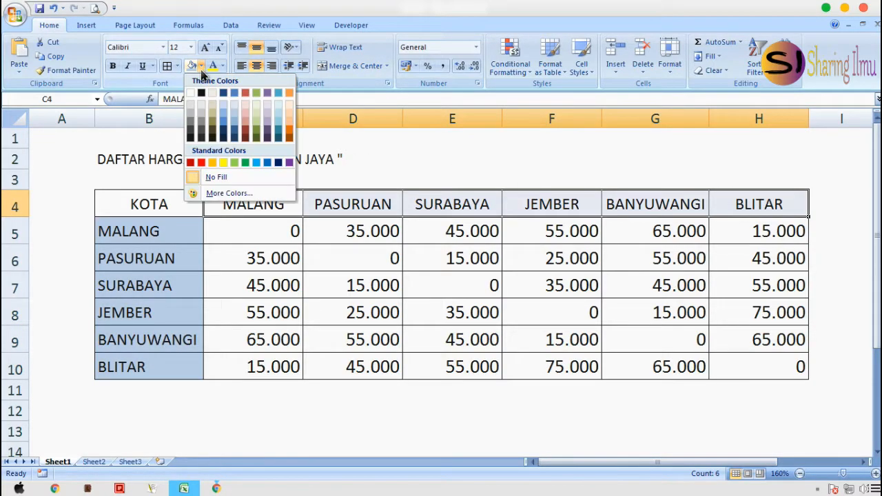
left_click(292, 117)
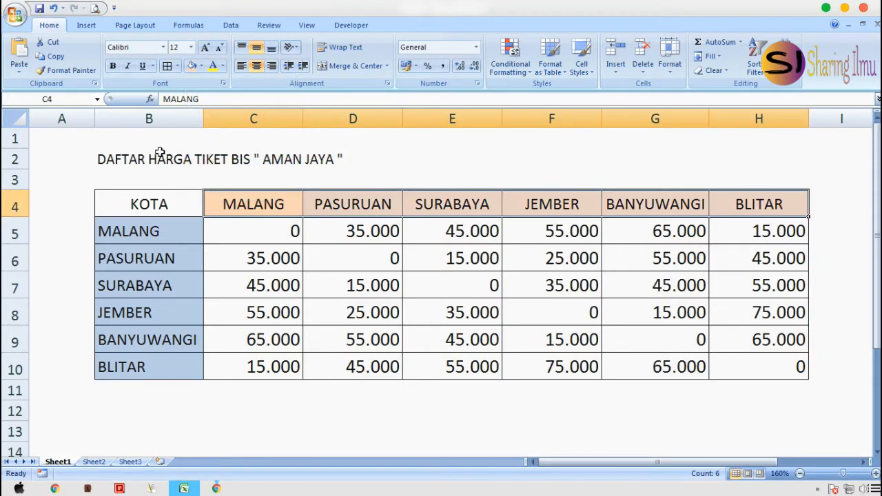
Merge and center the title in row 2 across B2:H2.
left_click(131, 160)
key("shift+Right")
key("shift+Right")
key("shift+Right")
key("shift+Right")
key("shift+Right")
key("shift+Right")
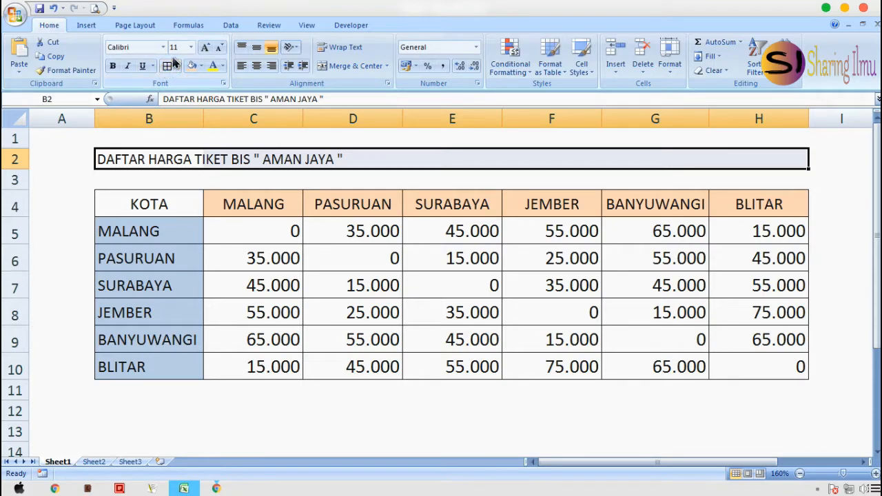
left_click(352, 66)
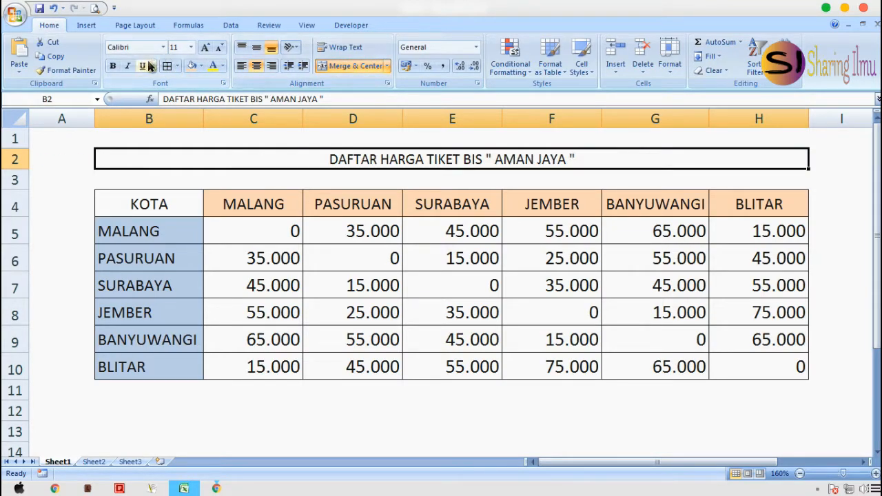
Make the title bold and set its font size to 20.
left_click(112, 66)
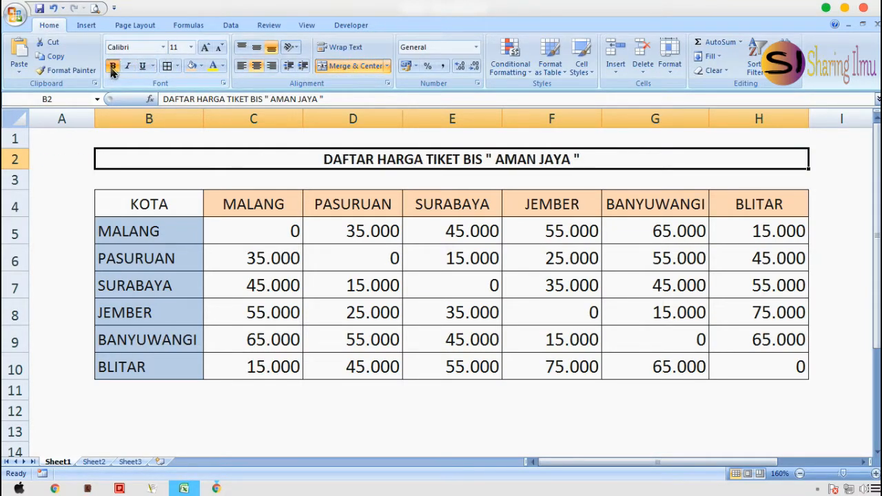
left_click(191, 47)
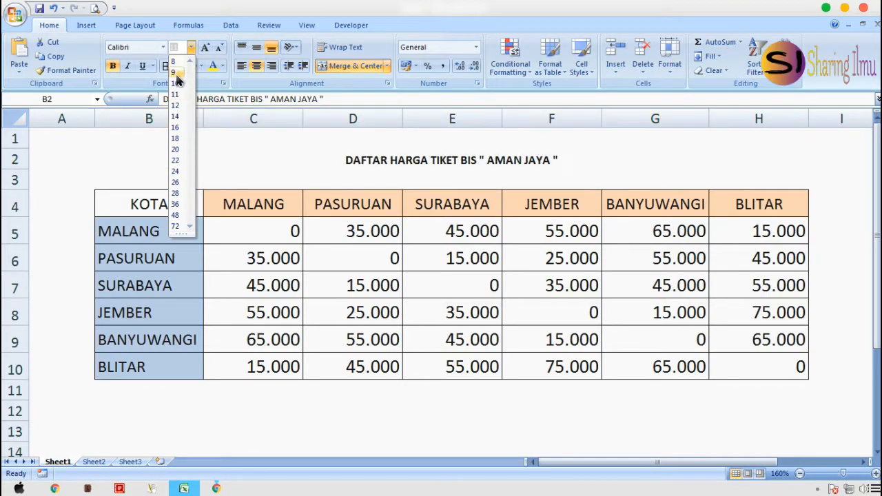
left_click(177, 147)
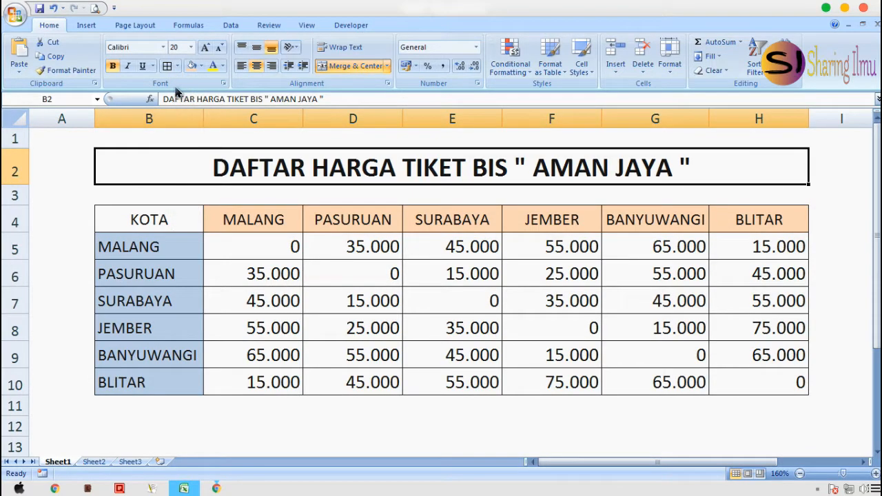
Give the title cell a black fill and white text.
left_click(200, 66)
left_click(201, 92)
left_click(222, 66)
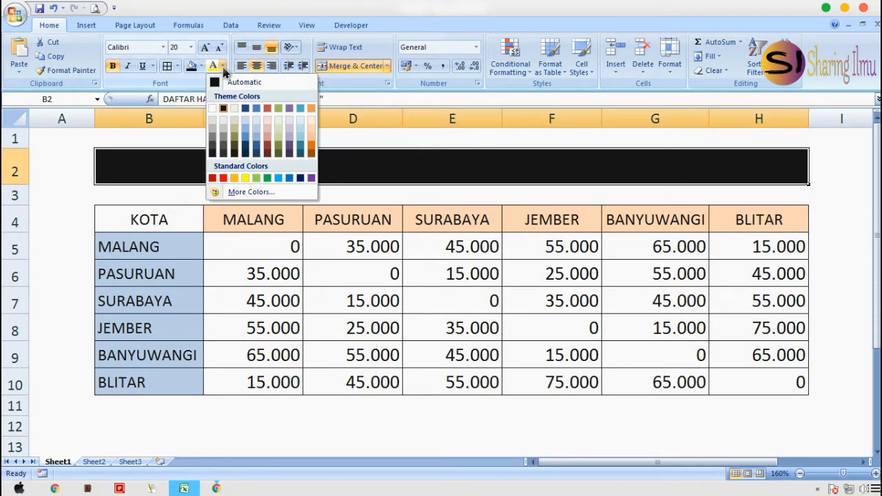
left_click(222, 108)
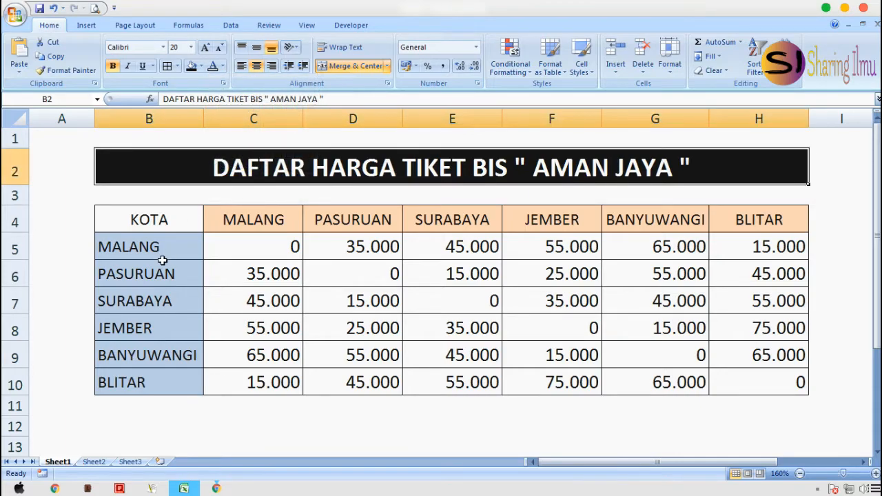
Give the KOTA header cell B4 a red fill and yellow text.
left_click(170, 220)
left_click(200, 65)
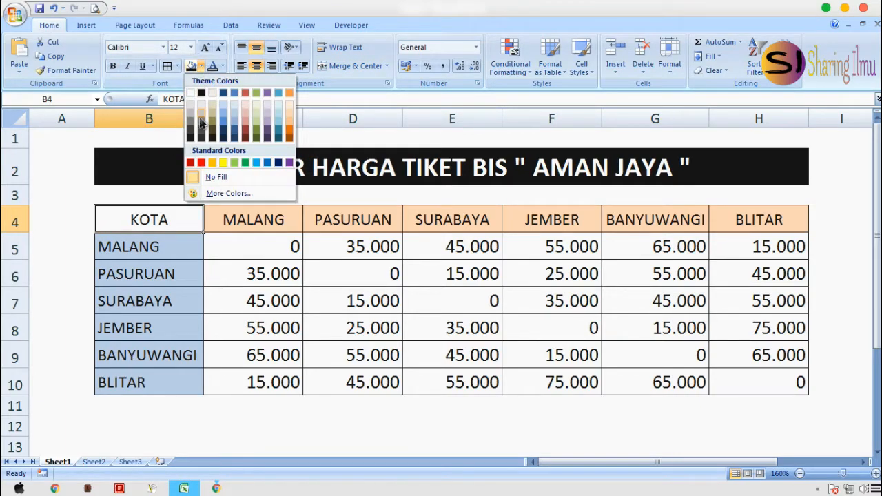
left_click(200, 162)
left_click(222, 65)
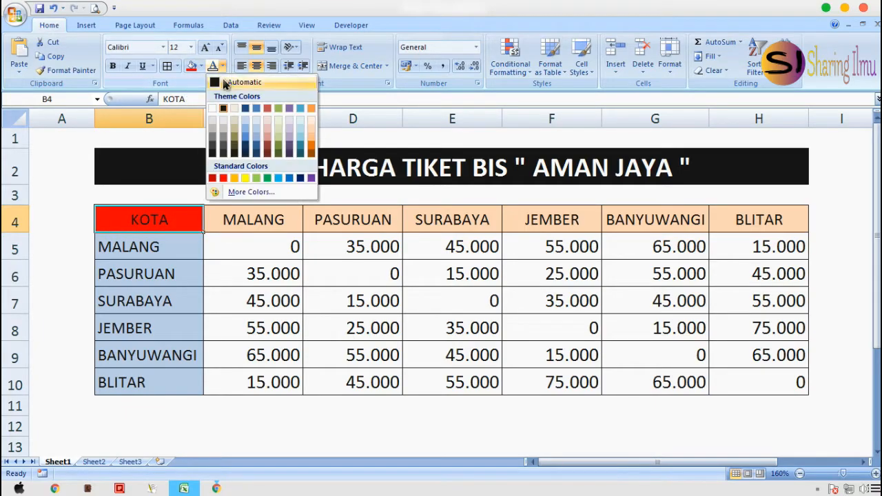
left_click(245, 179)
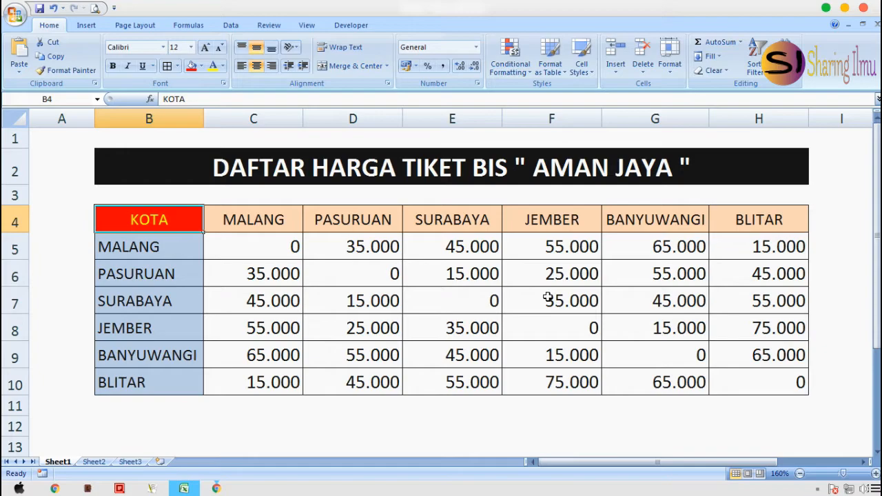
Enter the label KOTA ASAL in A5, beside the MALANG row.
left_click(58, 141)
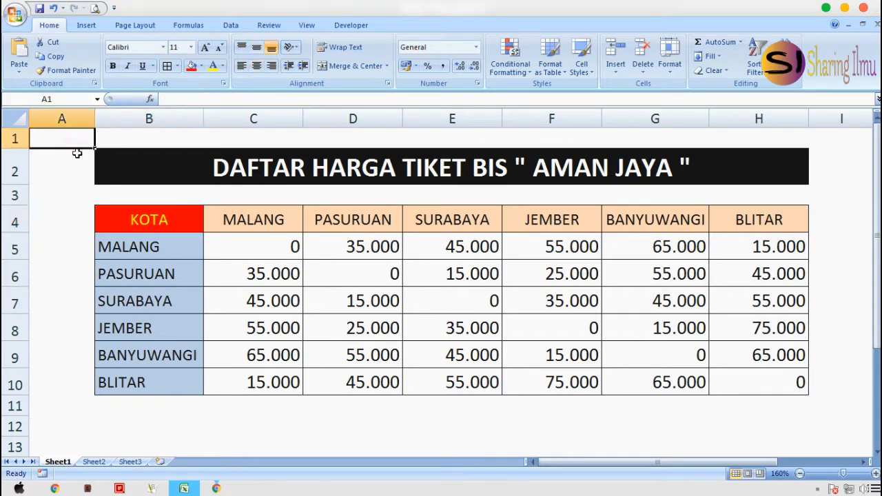
left_click(82, 224)
key("Down")
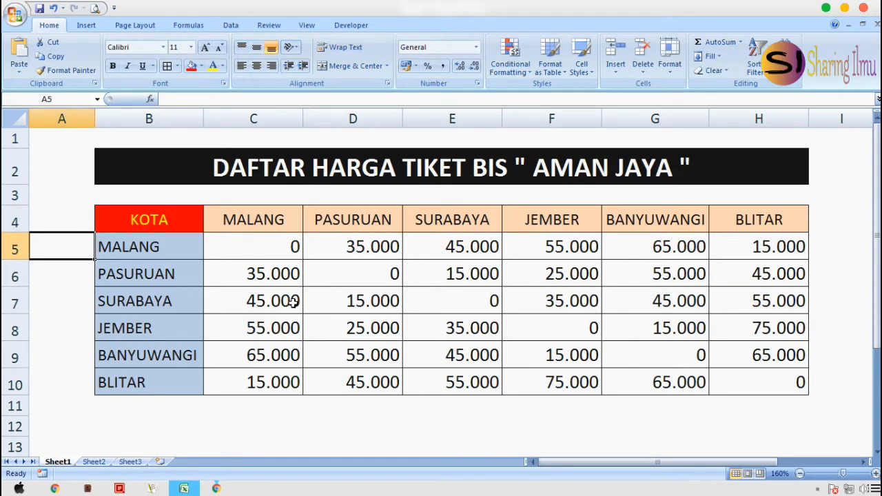
type("KOTA ASAL")
key("Return")
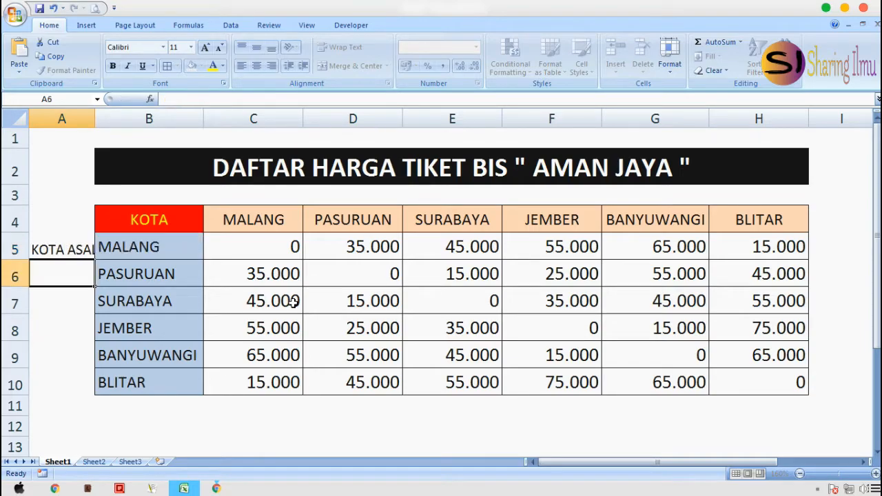
Merge and center the KOTA ASAL label down A5:A10.
key("Up")
key("shift+Down")
key("shift+Down")
key("shift+Down")
key("shift+Down")
key("shift+Down")
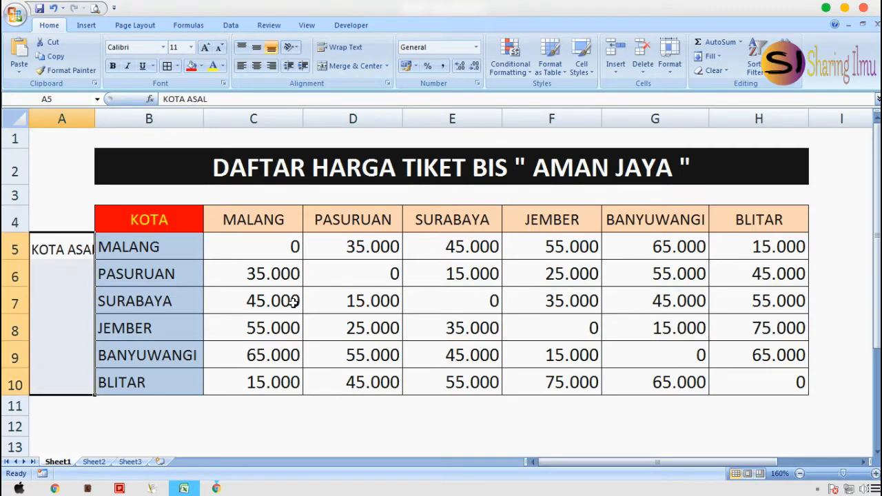
left_click(352, 65)
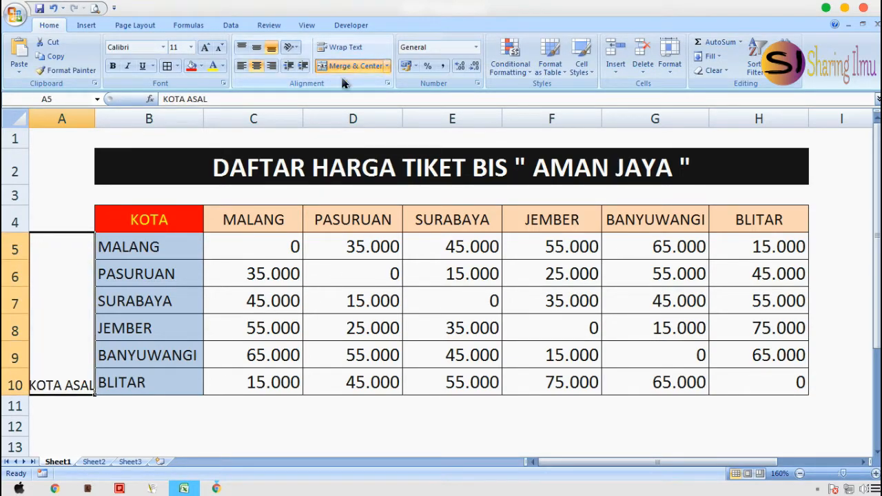
Rotate the KOTA ASAL label to 90 degrees and align it vertically to the middle.
right_click(69, 293)
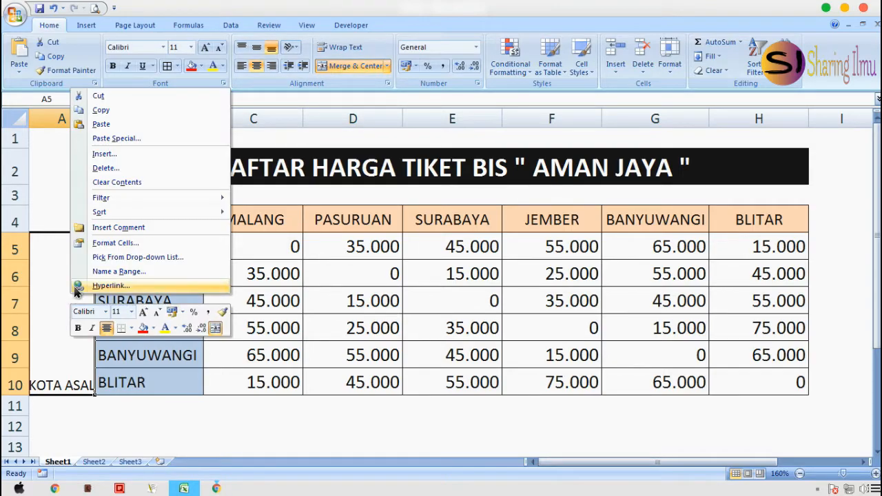
left_click(124, 247)
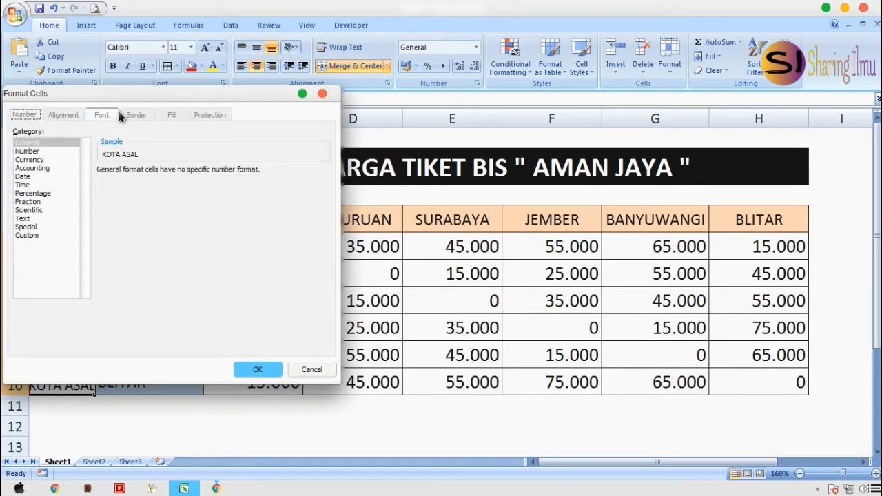
left_click(79, 115)
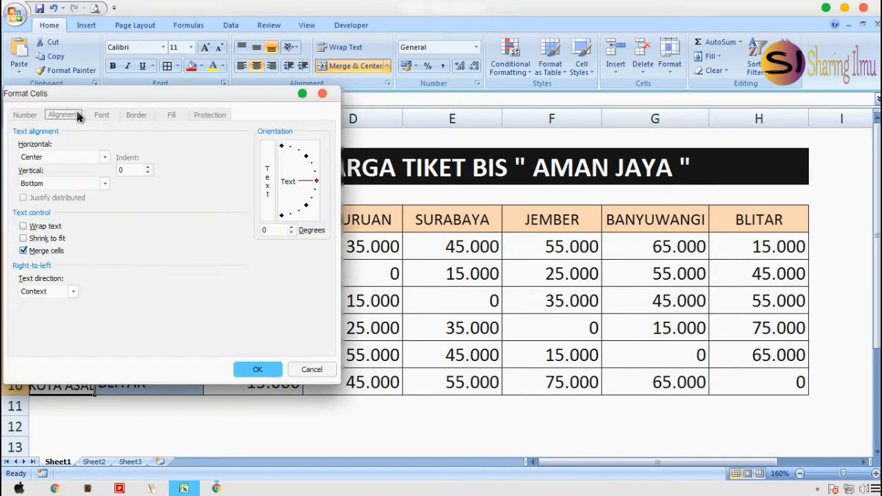
left_click(282, 150)
left_click(256, 366)
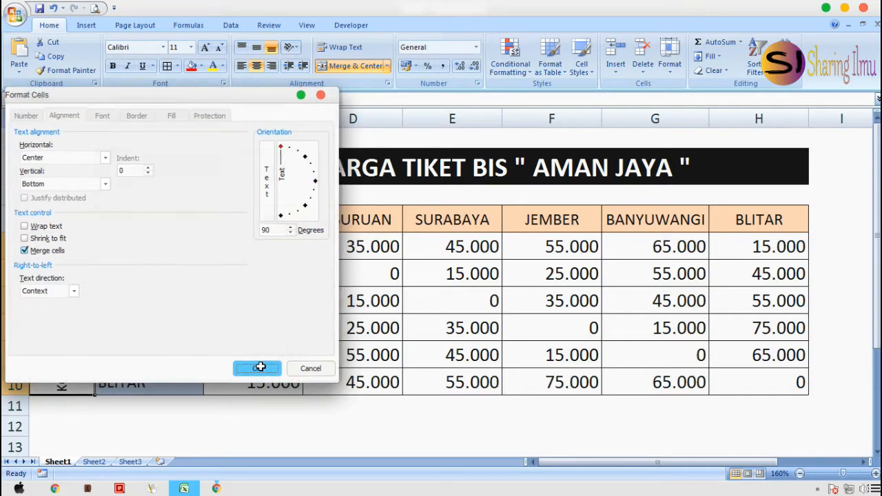
left_click(255, 47)
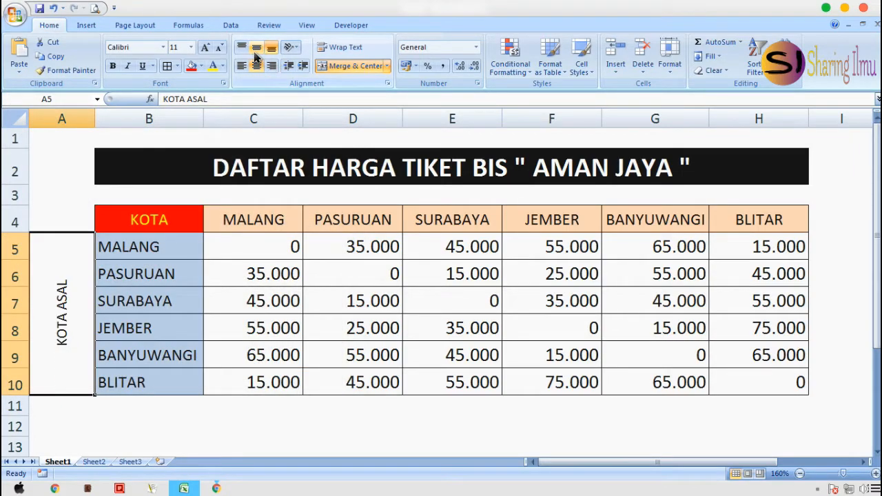
Right-align the KOTA ASAL label, make it bold and set its font size to 14.
left_click(273, 65)
left_click(114, 67)
left_click(191, 47)
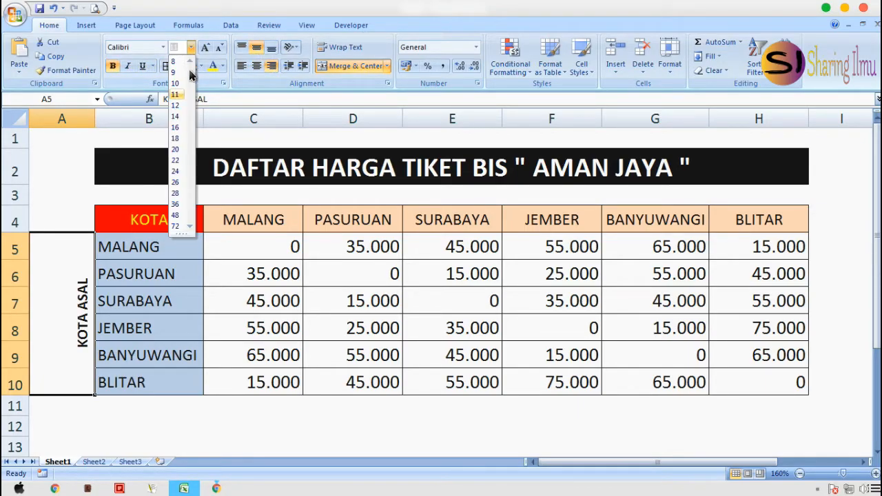
left_click(176, 117)
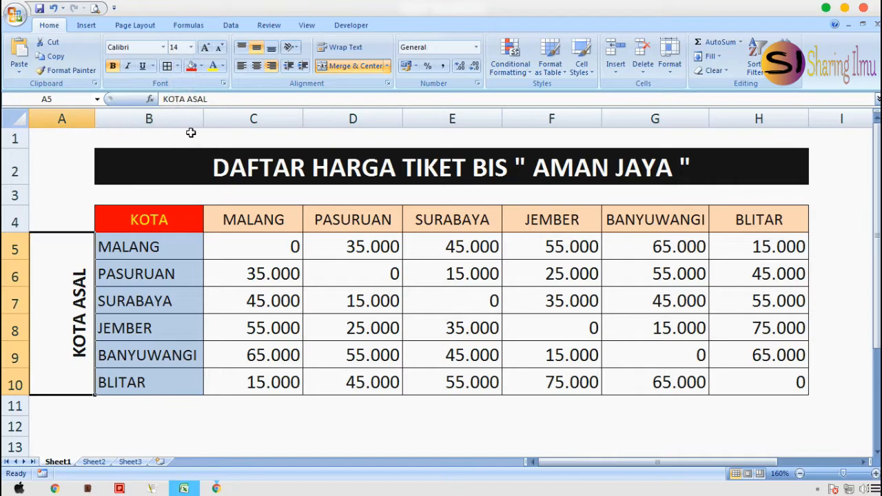
left_click(210, 197)
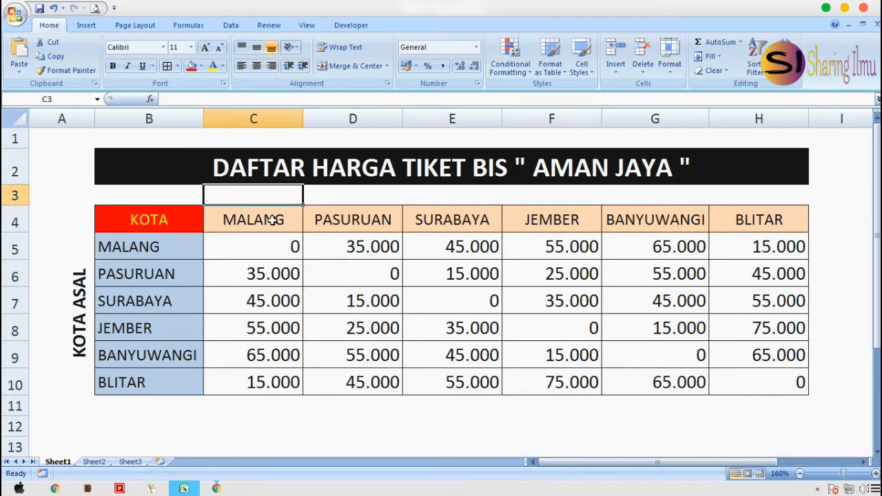
key("ctrl+shift+plus")
key("Down")
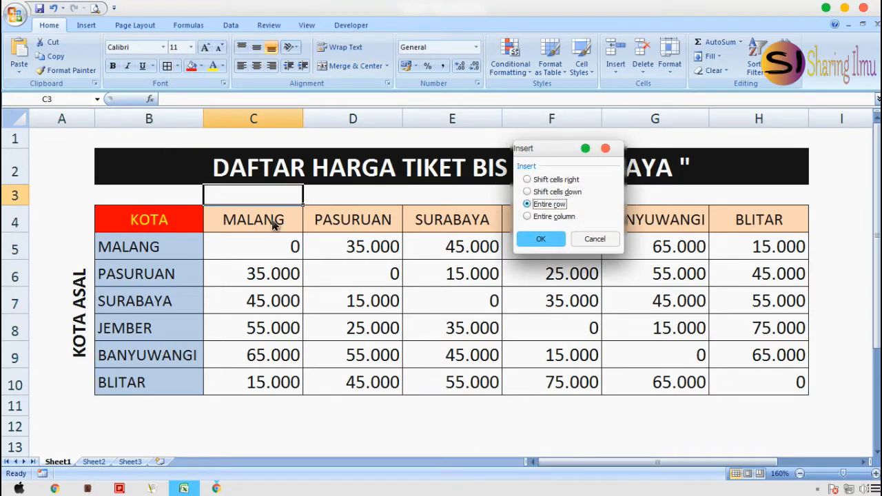
key("Return")
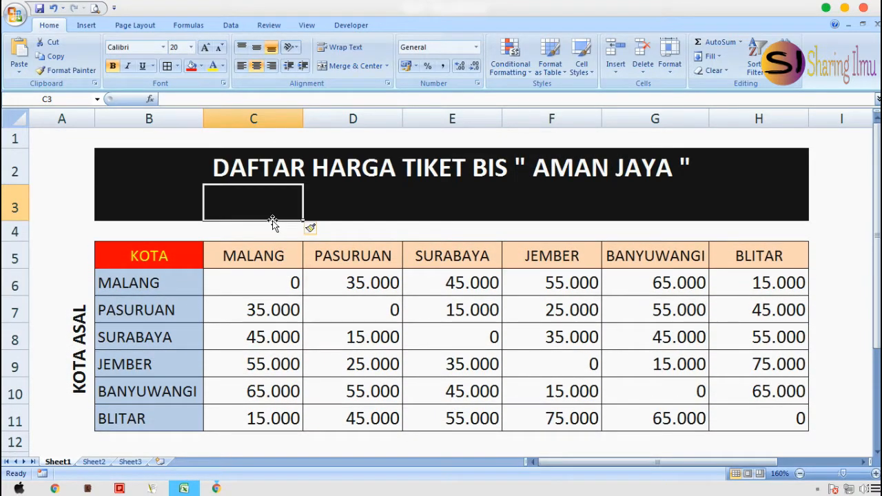
key("ctrl+z")
Insert an entire new row directly above the table's city header row, at row 4.
left_click(275, 225)
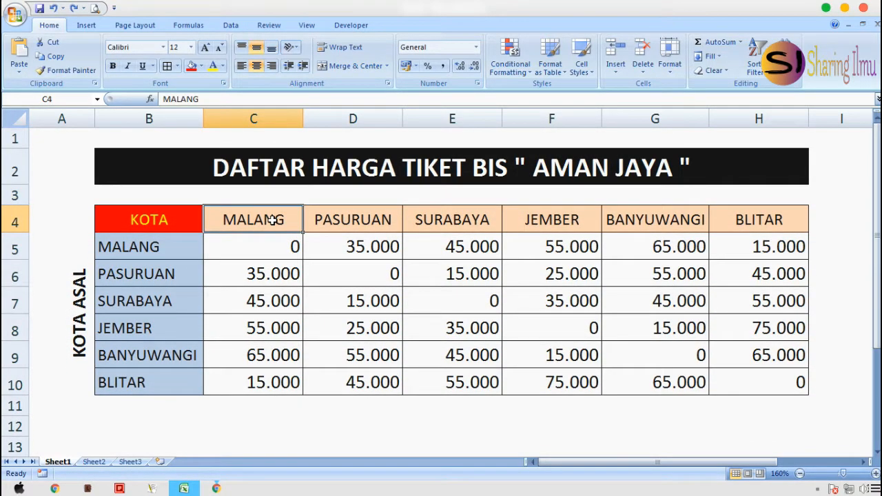
key("ctrl+shift+plus")
key("Down")
key("Return")
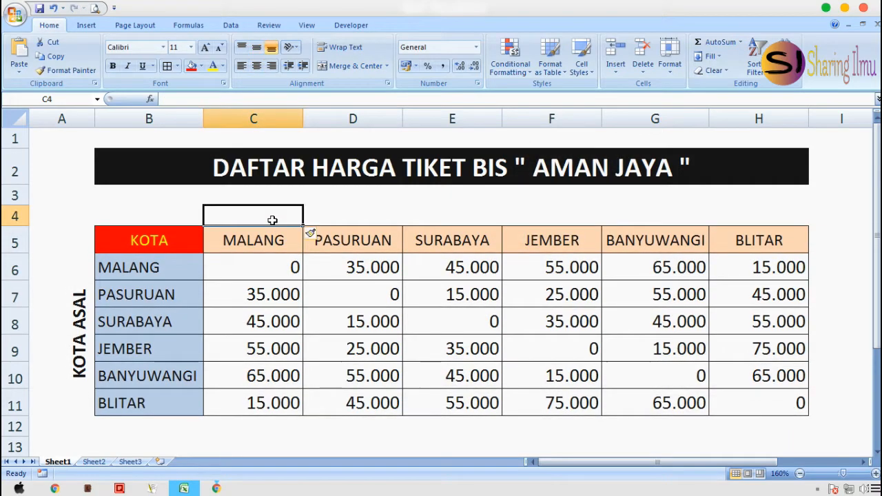
Enter KOTA TUJUAN in C4 and merge and center it across C4:H4 above the destination cities.
type("KOTA TUJUAN")
key("Return")
left_click_drag(273, 218, 799, 217)
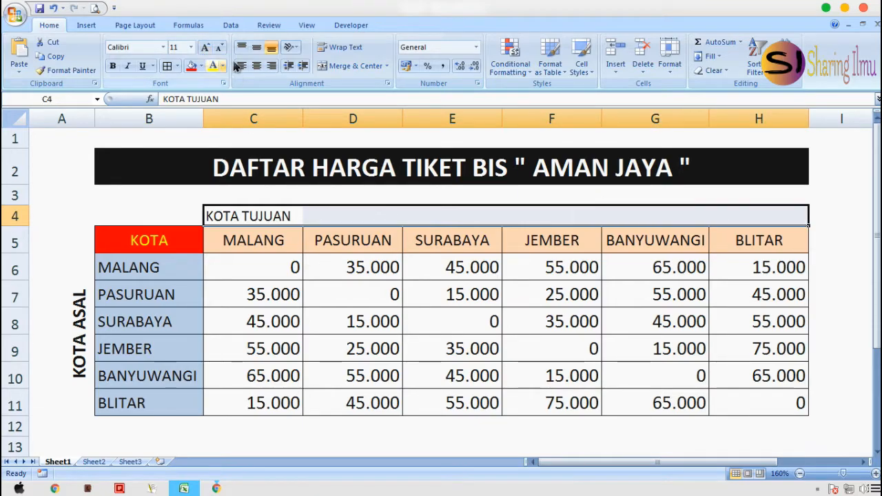
left_click(350, 65)
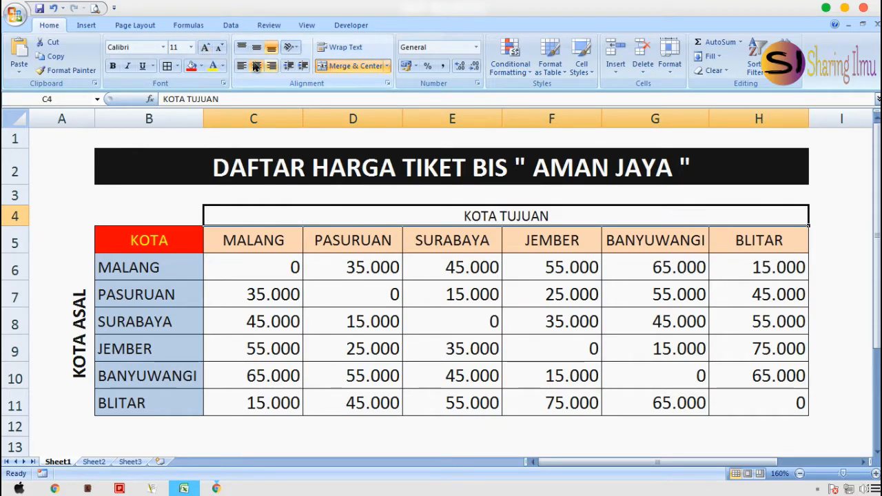
Format the KOTA TUJUAN label in bold with font size 14.
left_click(87, 299)
left_click(335, 219)
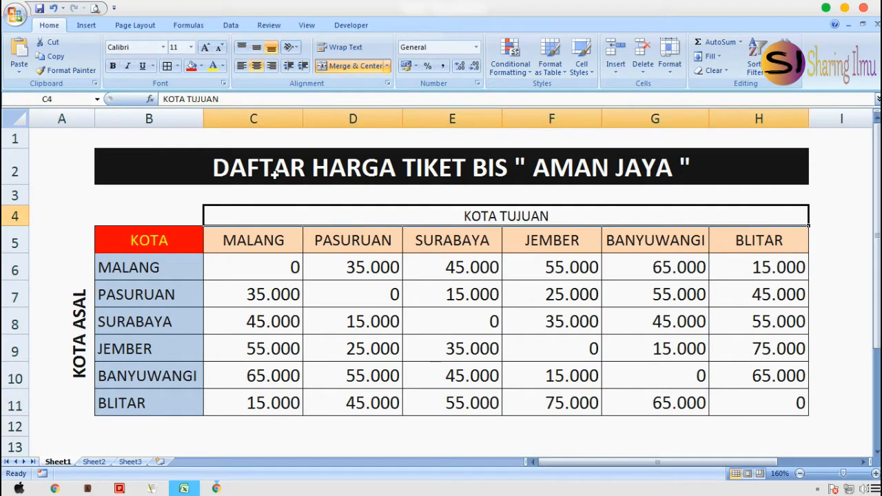
left_click(191, 47)
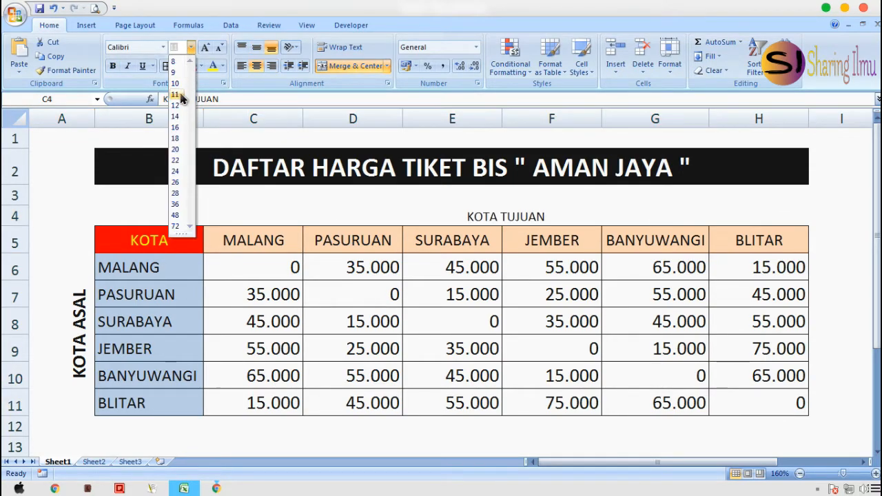
left_click(175, 115)
left_click(113, 65)
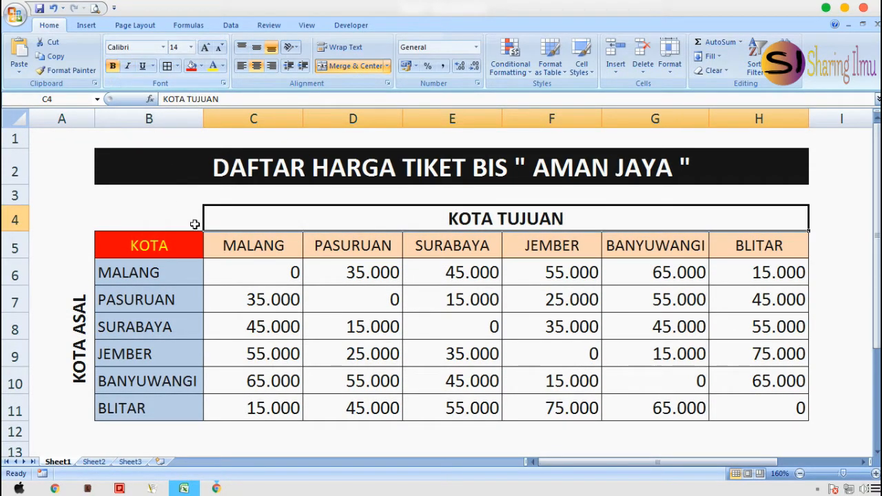
left_click(158, 216)
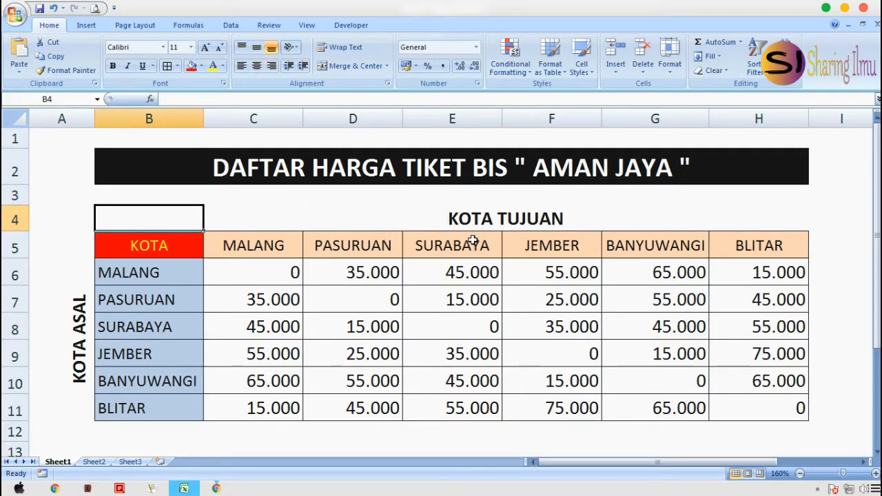
left_click(76, 143)
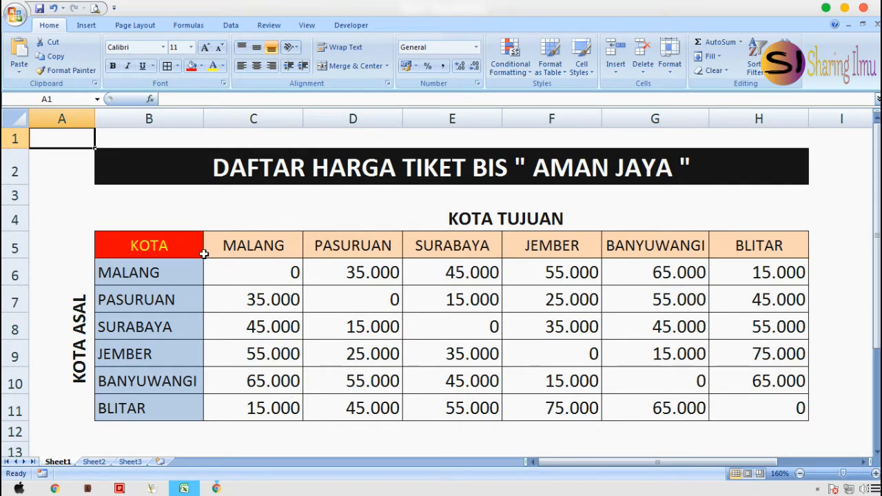
Enter the title HARGA TIKET BIS " AMAN JAYA " in cell B2 of Sheet2.
left_click(93, 462)
scroll(173, 315, "up", 4)
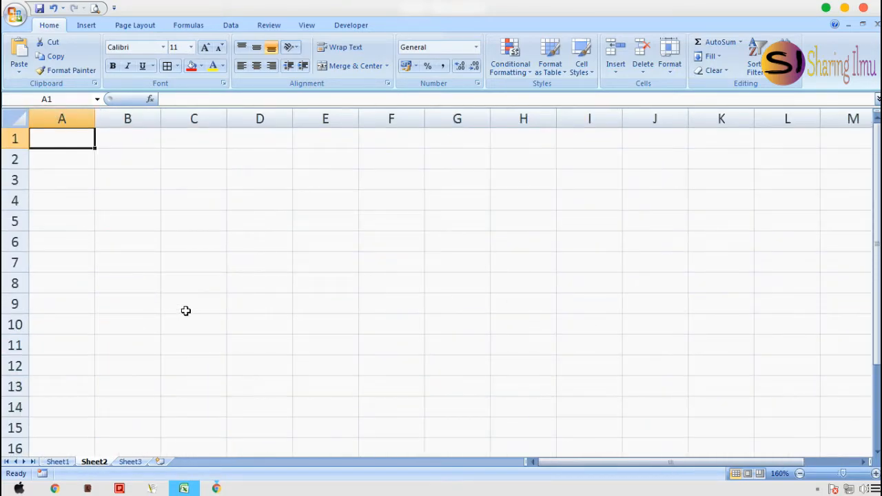
left_click(141, 166)
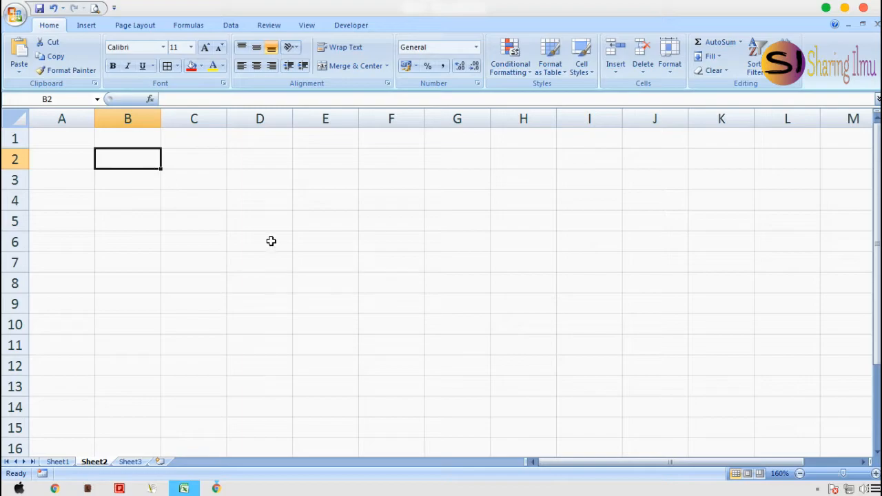
type("HAR")
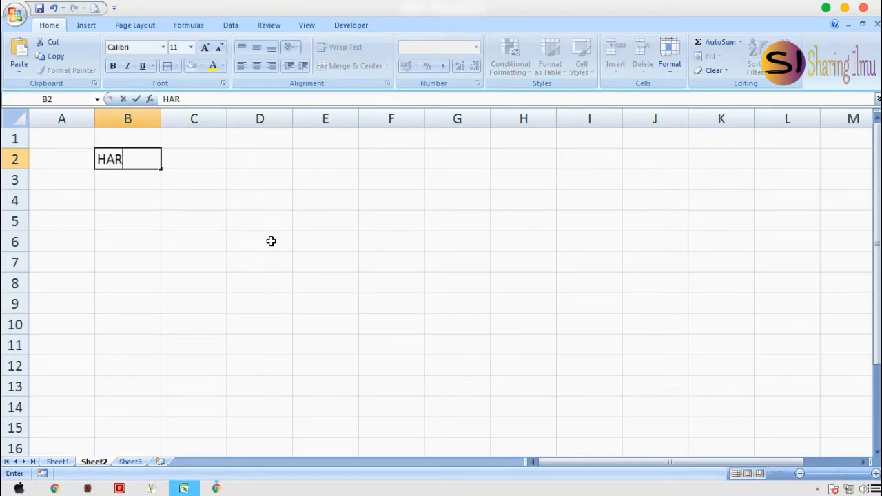
type("GA TIKET BIS")
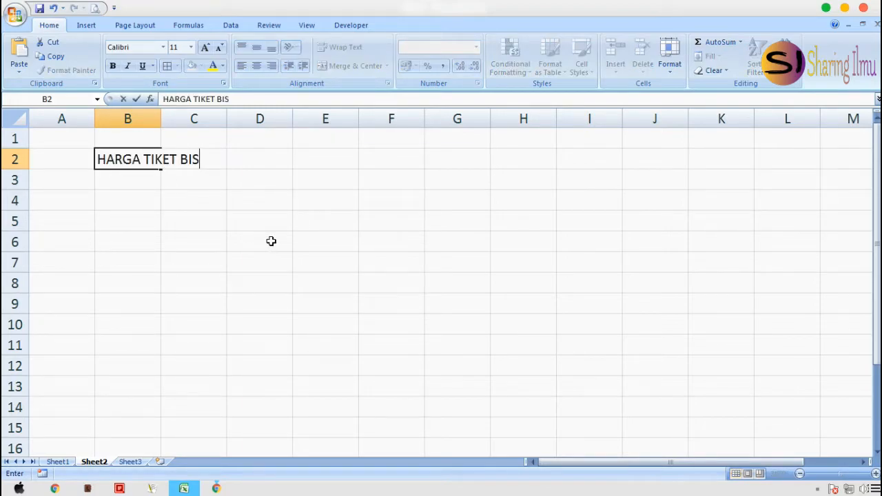
type(" \" AMAN JAYA ")
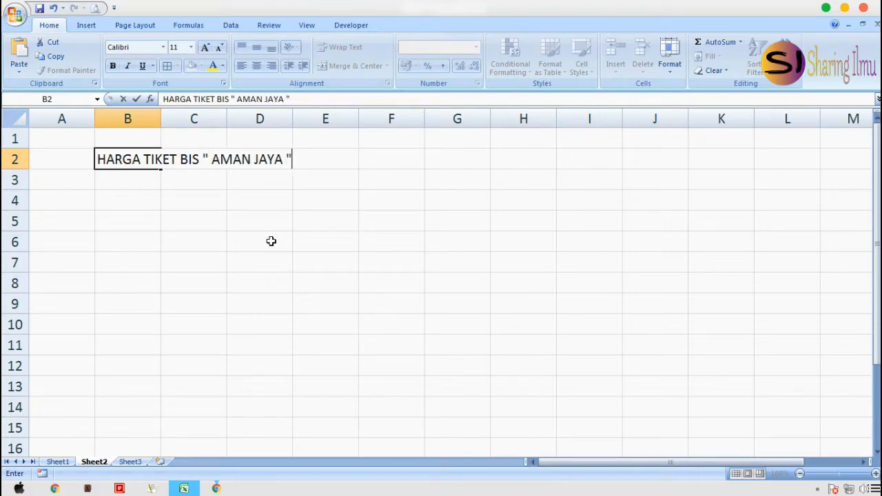
type("\"")
key("Return")
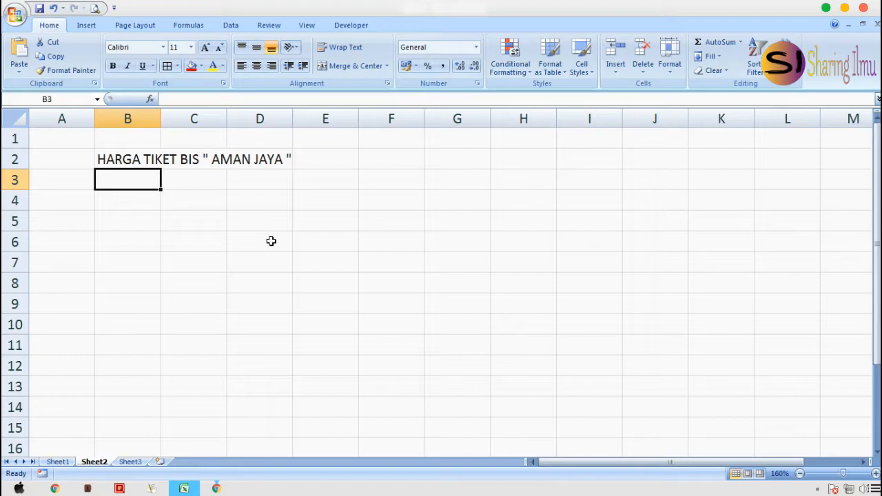
Enter KOTA ASAL in B3 below the title and merge and center it across B3:D3.
type("KOTA ASAL")
key("Return")
key("Up")
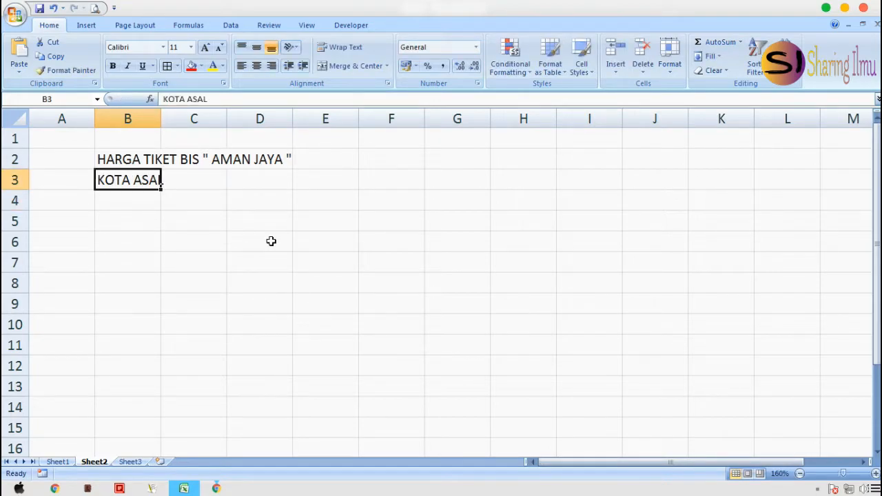
key("shift+Right")
key("shift+Right")
left_click(337, 70)
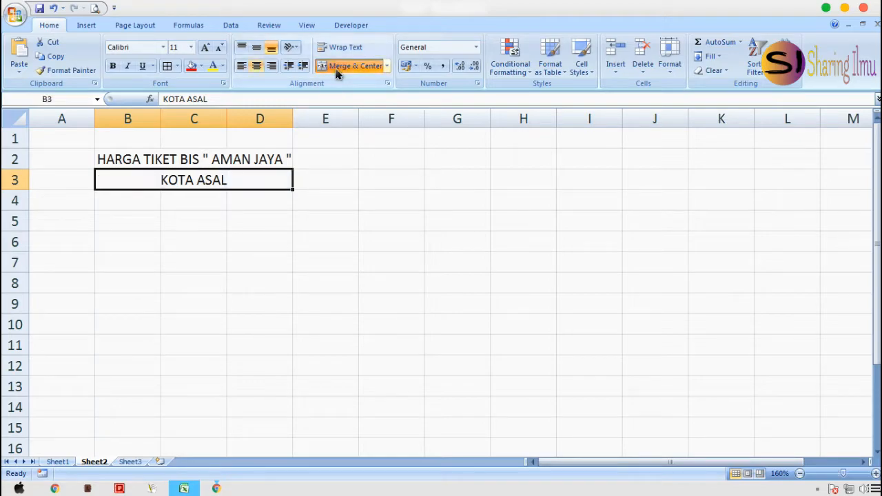
Enter KOTA TUJUAN in E3 and merge and center it across E3:G3.
key("Right")
type("KOTA TUJUAN")
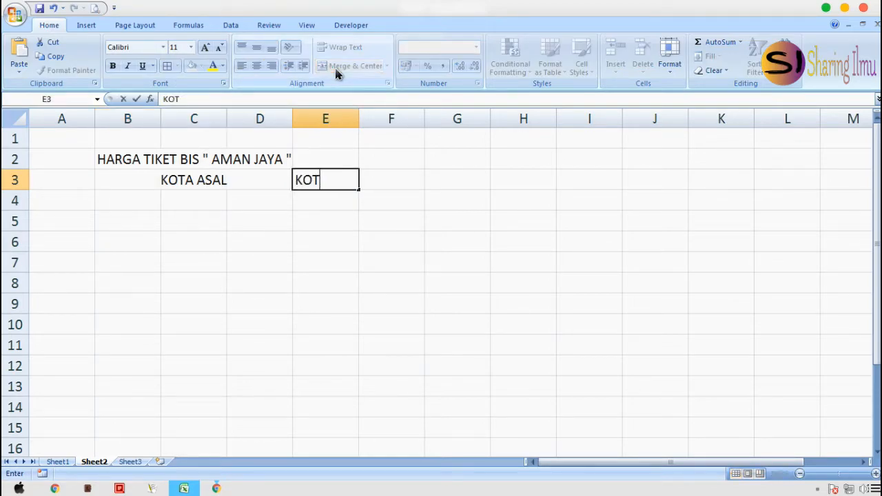
key("Return")
key("Up")
key("shift+Right")
key("shift+Right")
left_click(337, 66)
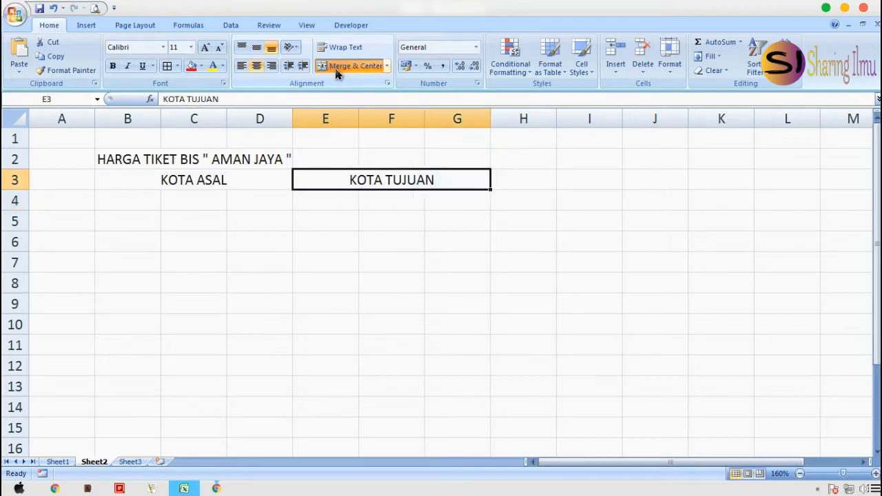
Merge and center the HARGA TIKET BIS title across B2:G2.
key("Up")
key("Left")
key("Left")
key("Left")
key("shift+Right")
key("shift+Right")
key("shift+Right")
key("shift+Right")
key("shift+Right")
left_click(337, 69)
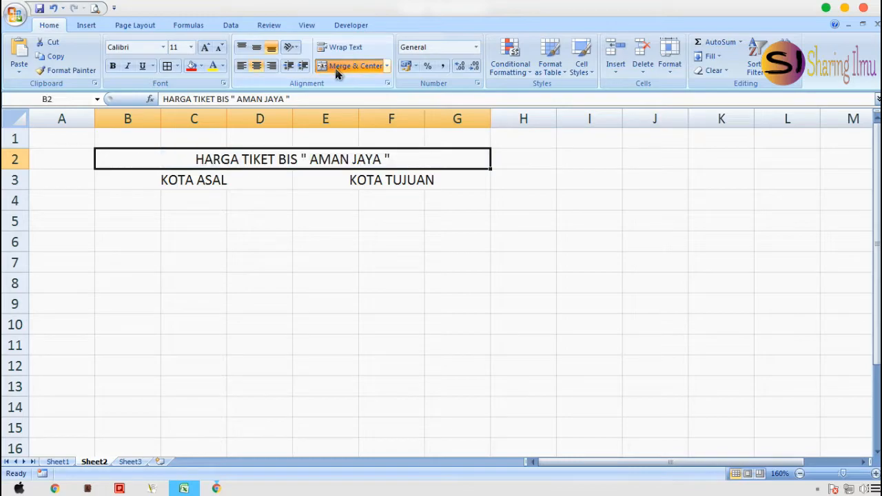
Merge and center the empty cells B4:D5 below KOTA ASAL into one cell.
key("Down")
key("Down")
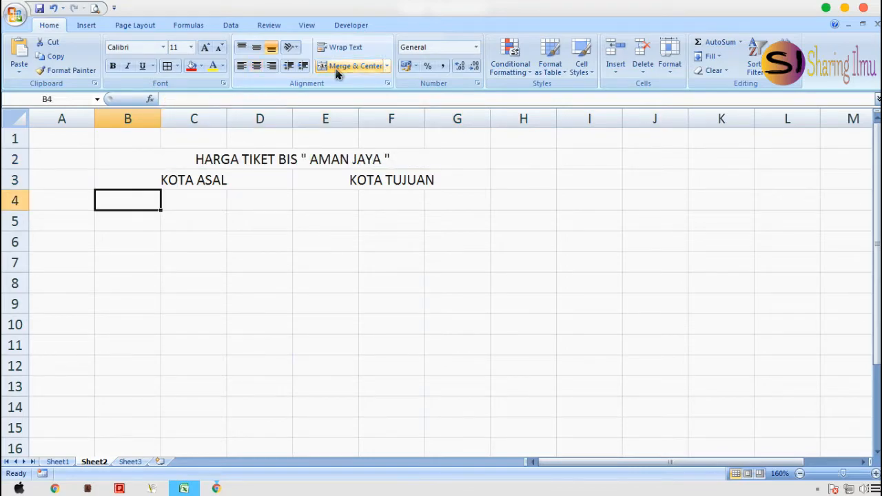
key("shift+Right")
key("shift+Right")
key("shift+Down")
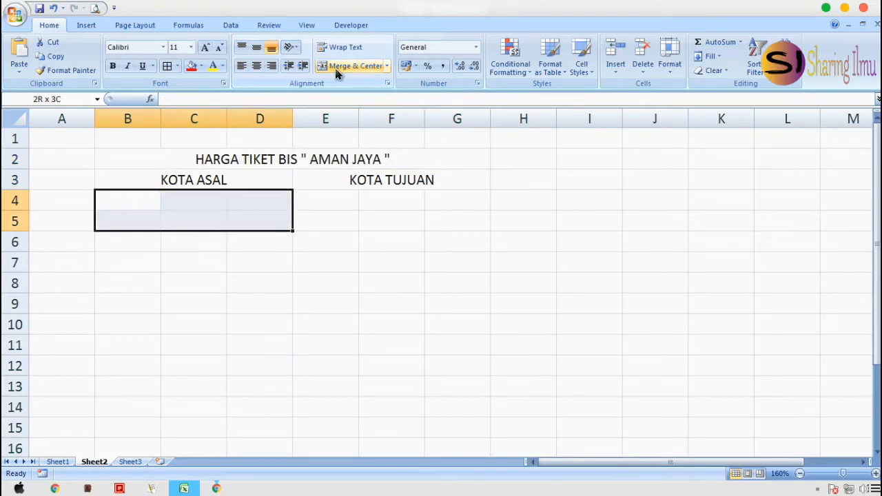
left_click(337, 69)
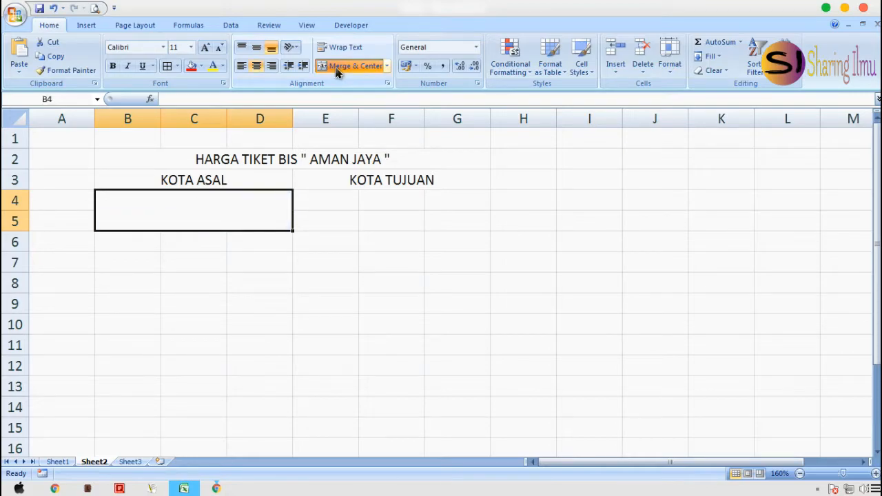
Merge and center the empty cells E4:G5 below KOTA TUJUAN into one cell.
key("Right")
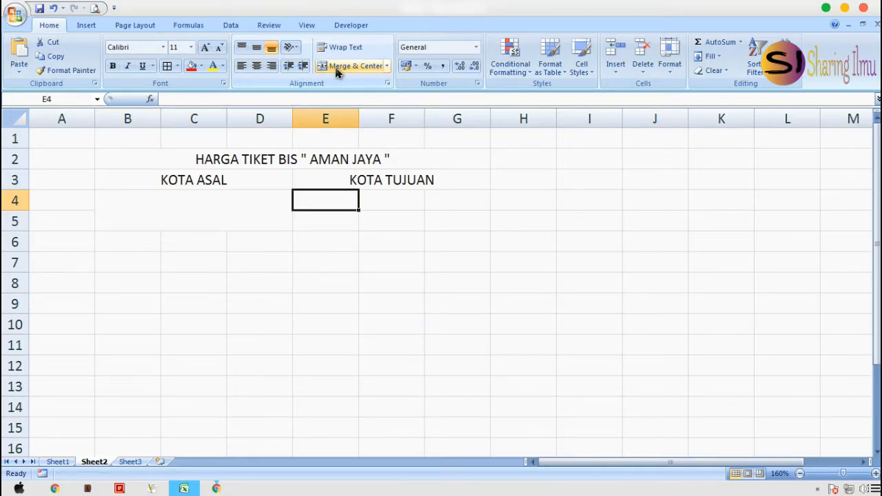
key("shift+Right")
key("shift+Right")
key("shift+Down")
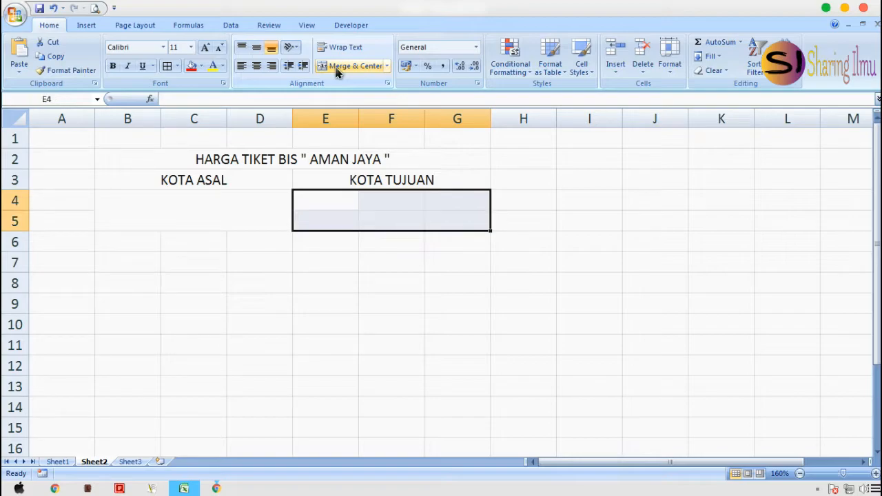
left_click(336, 70)
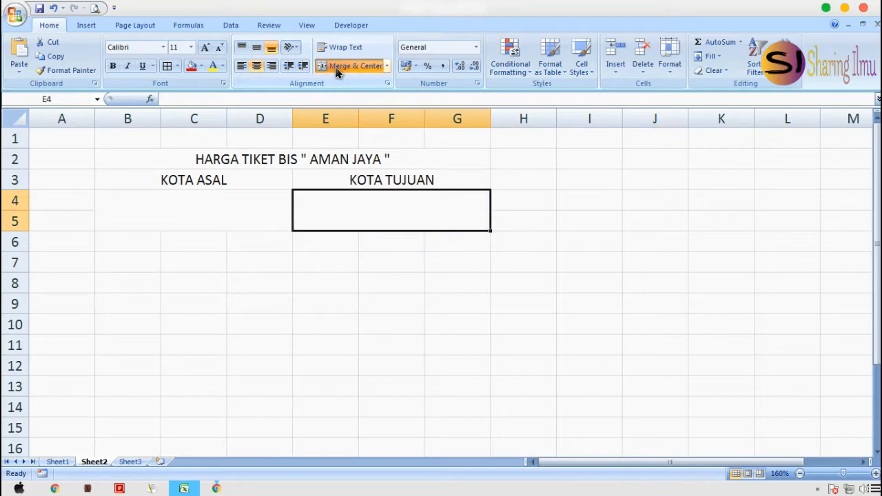
Hide the gridlines on Sheet2.
left_click(306, 24)
left_click(176, 57)
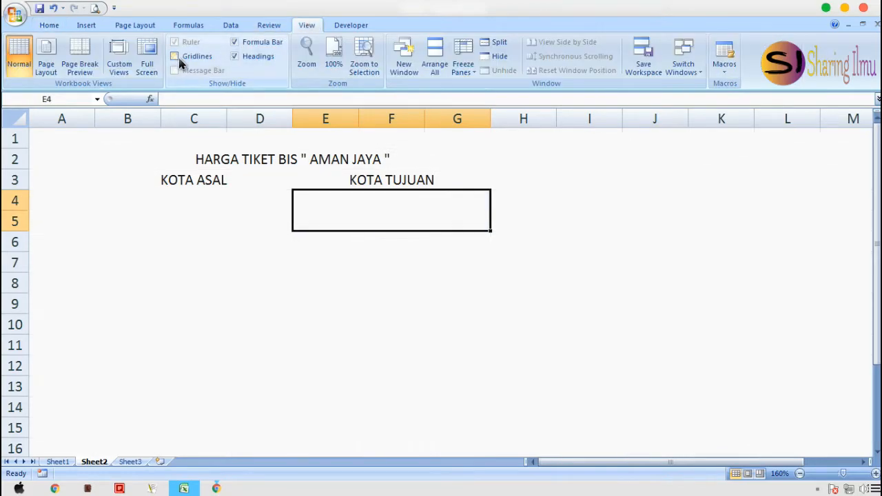
Define the workbook name kotaasal referring to the origin cities in Sheet1 cells B6:B11.
left_click(201, 216)
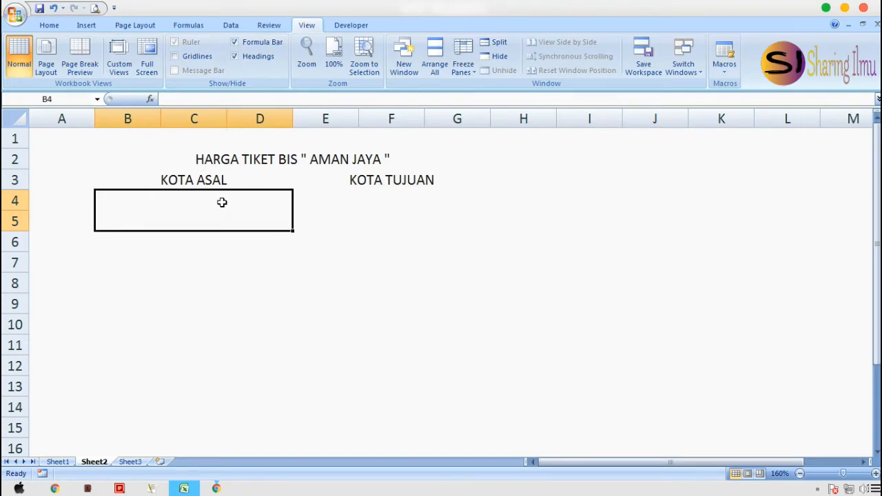
left_click(188, 26)
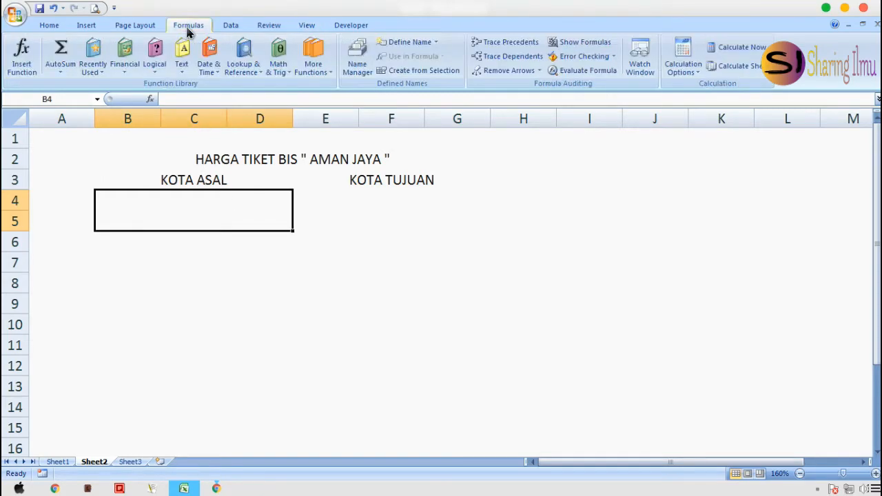
left_click(435, 43)
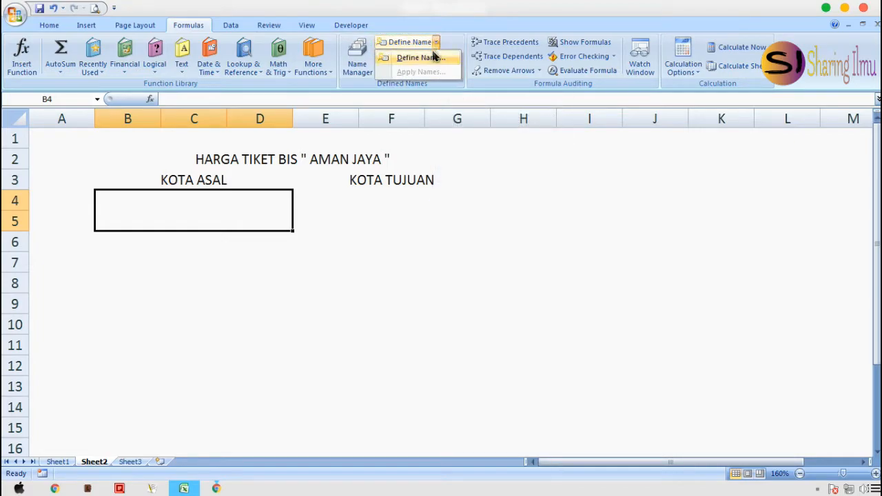
left_click(433, 58)
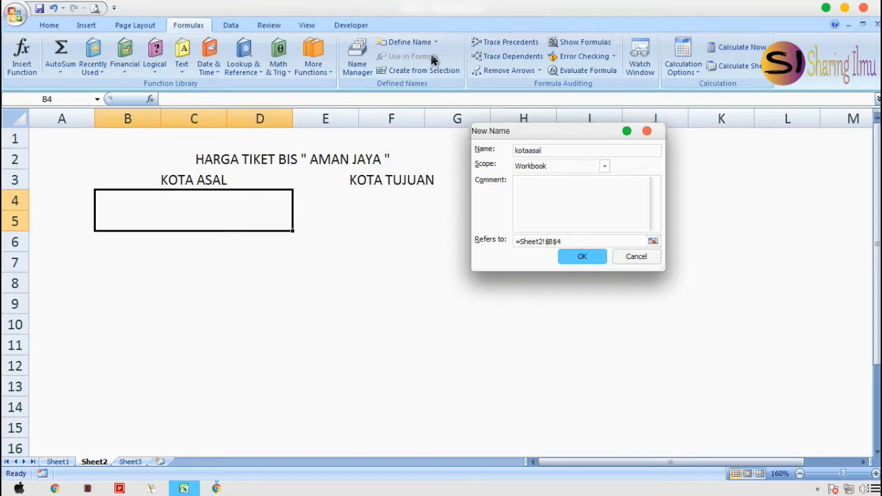
left_click(562, 240)
key("BackSpace")
key("BackSpace")
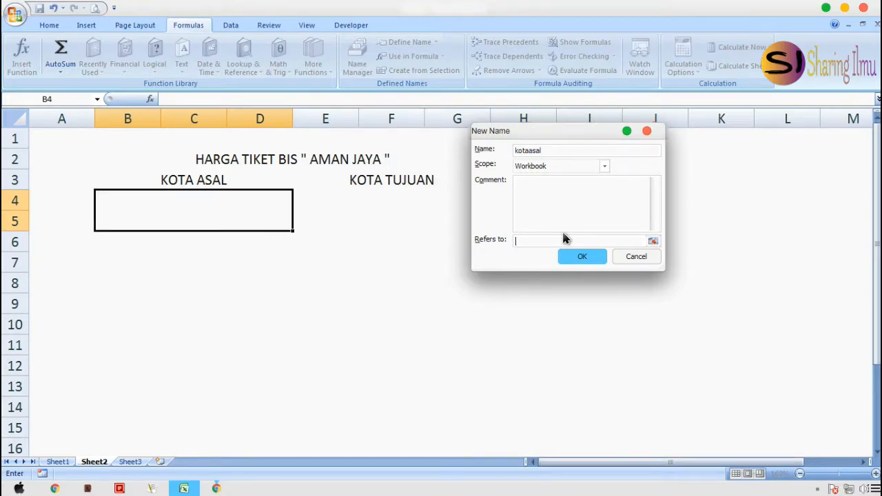
left_click(58, 461)
left_click_drag(141, 277, 191, 402)
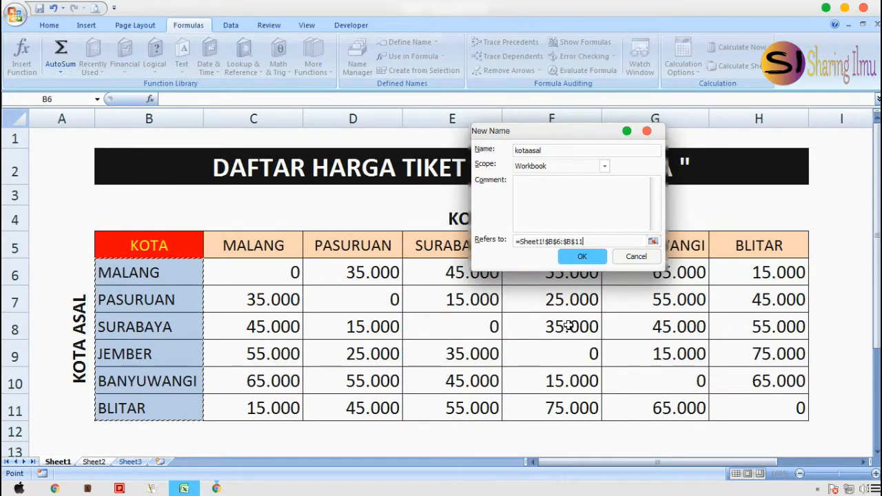
left_click(578, 262)
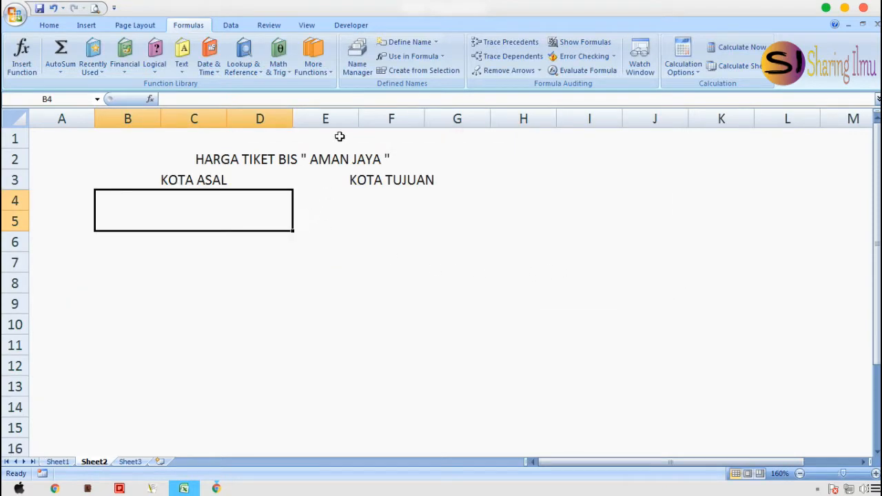
Add list data validation with the source =kotaasal to the merged cell below KOTA ASAL on Sheet2.
left_click(230, 26)
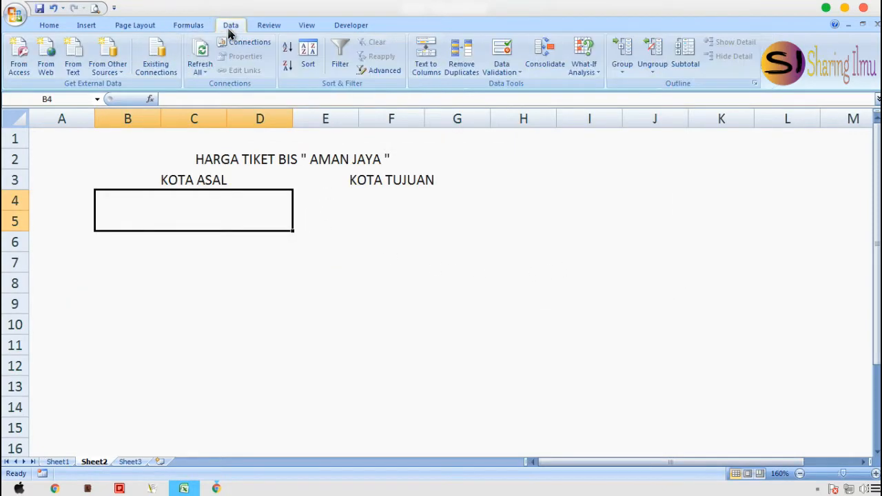
left_click(517, 73)
left_click(518, 86)
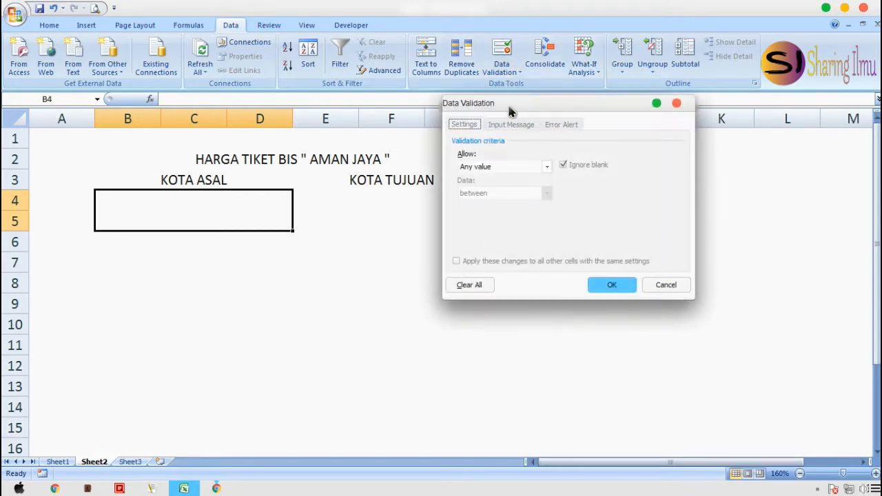
left_click(545, 166)
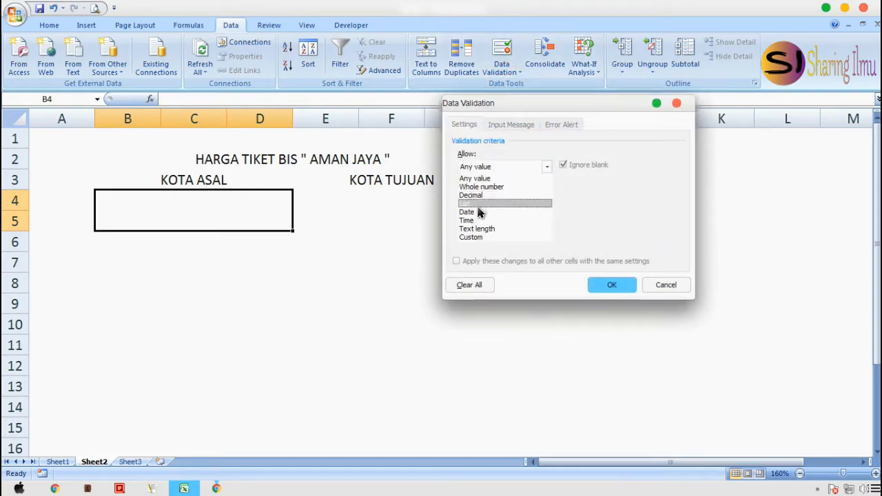
left_click(483, 205)
left_click(481, 217)
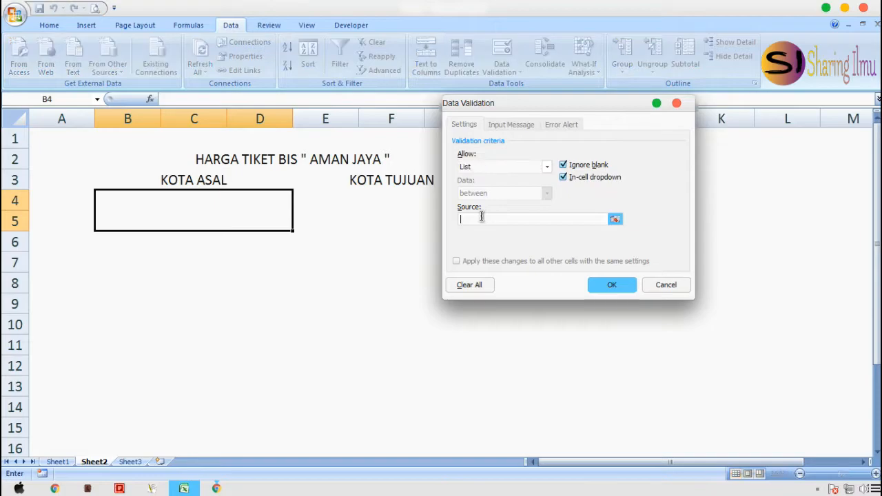
type("=kotaasal")
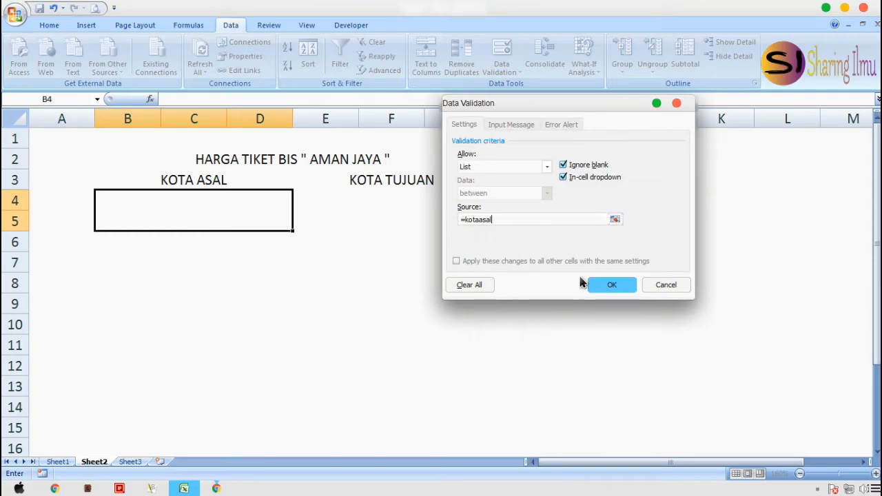
left_click(610, 290)
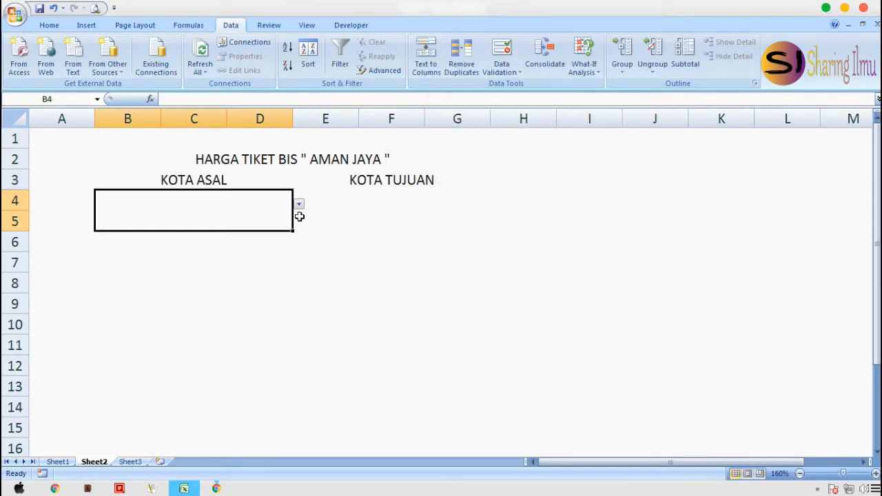
Choose MALANG as the origin city in B4 and format it middle-aligned at font size 20.
left_click(300, 204)
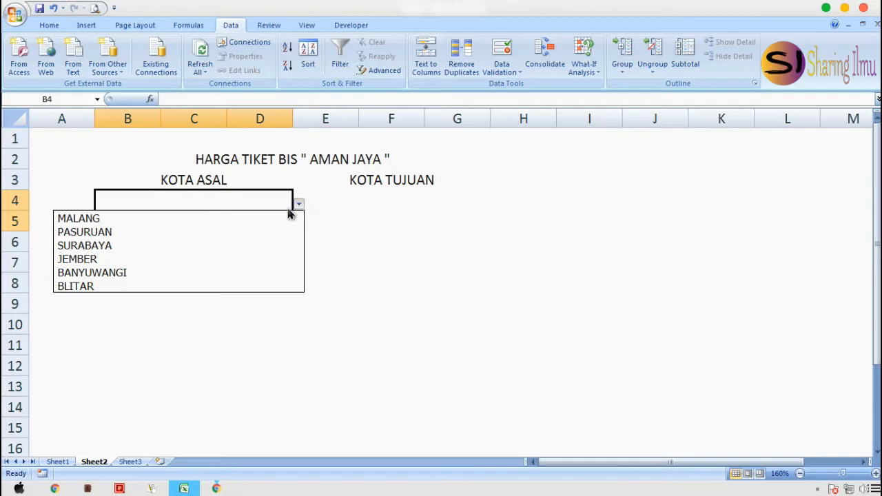
left_click(282, 217)
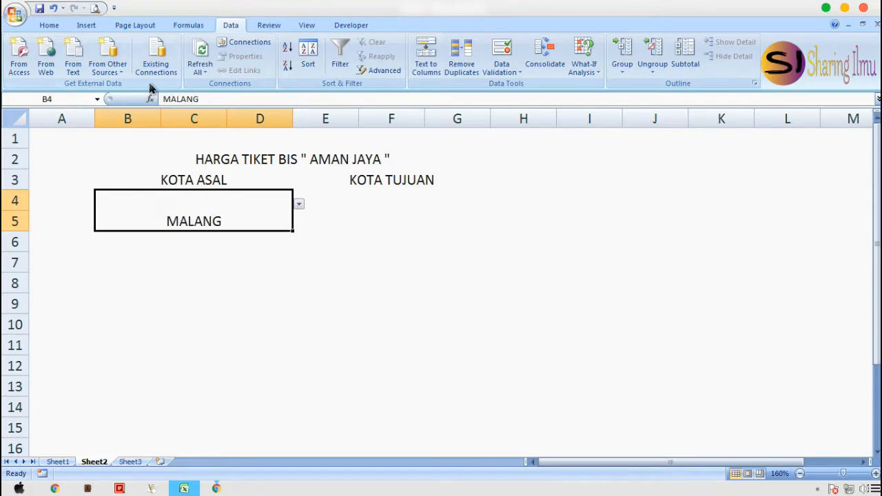
left_click(49, 24)
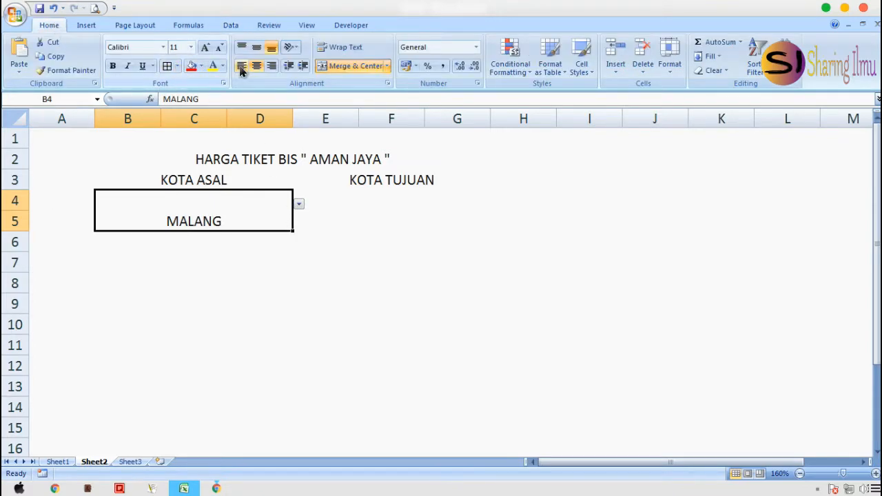
left_click(256, 47)
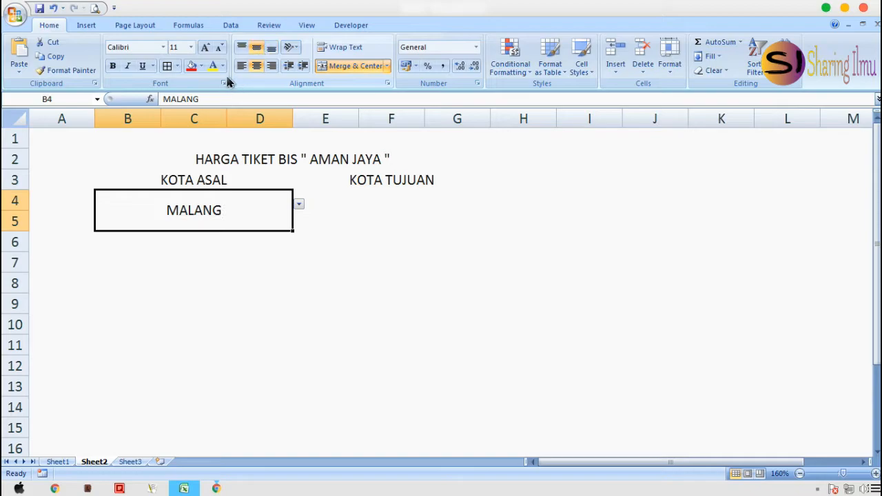
left_click(190, 48)
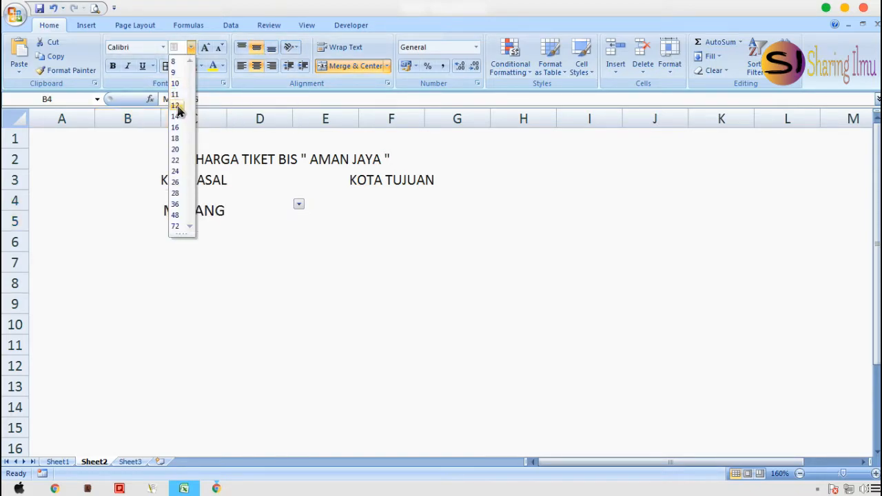
left_click(176, 148)
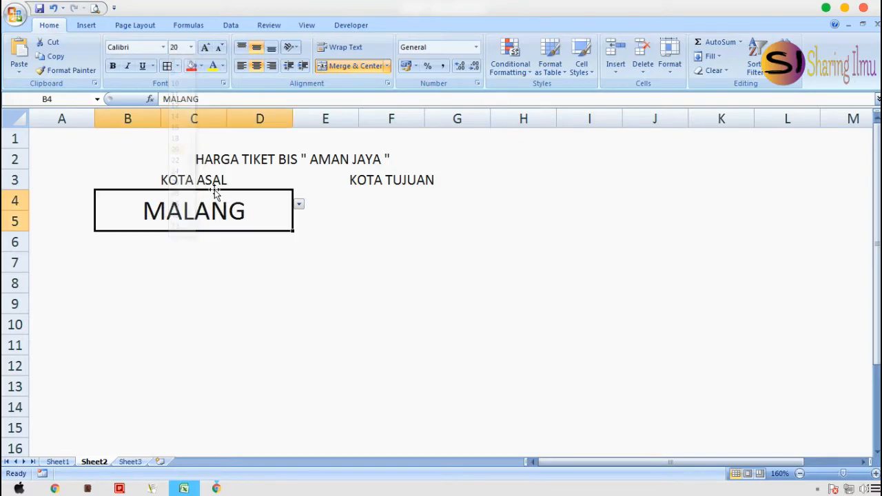
Define the workbook name kotatujuan referring to the destination city headers in Sheet1 cells C5:H5.
left_click(357, 217)
left_click(190, 26)
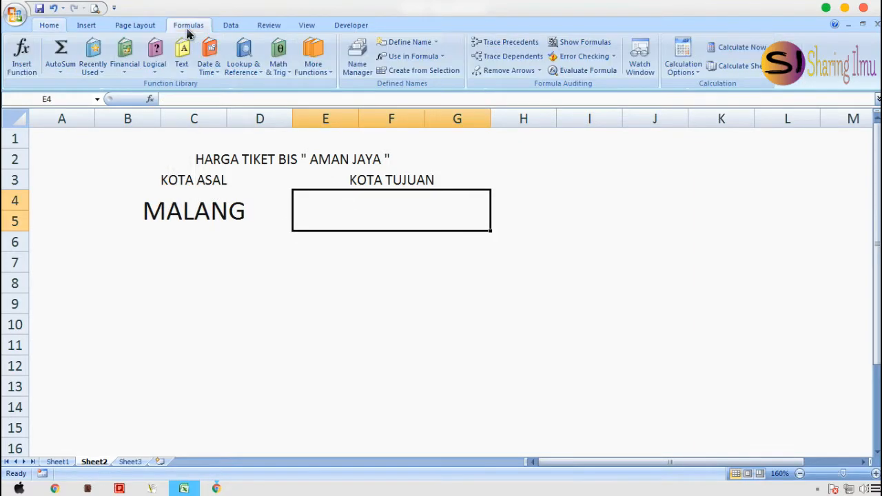
left_click(434, 42)
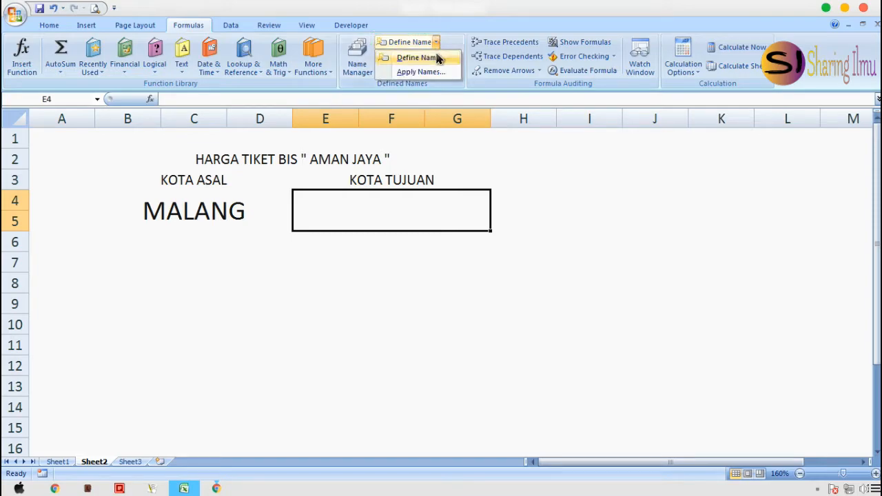
left_click(418, 58)
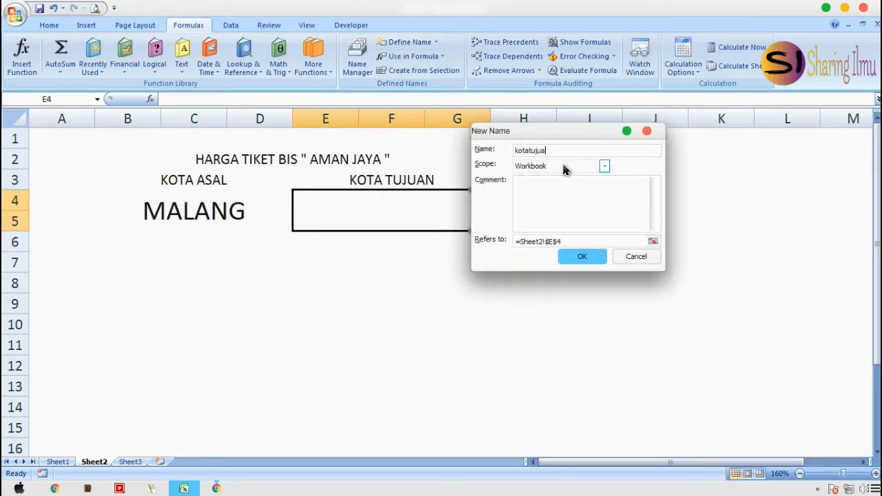
left_click(645, 241)
key("BackSpace")
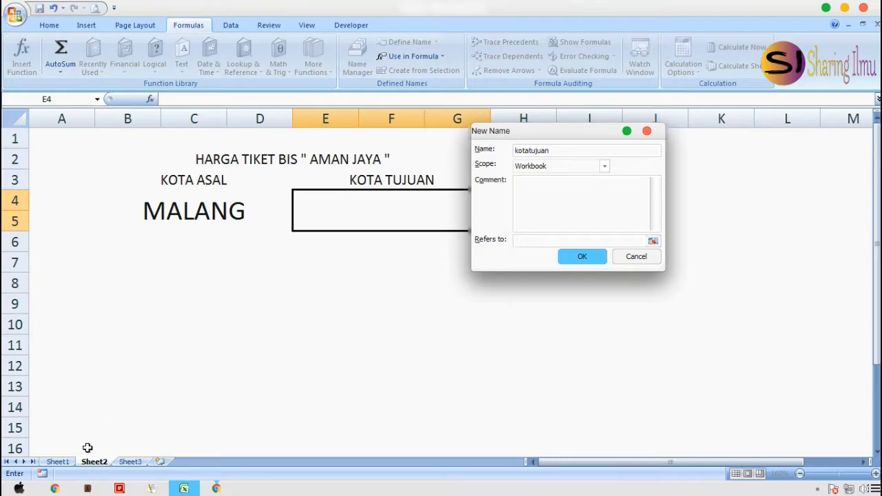
left_click(58, 460)
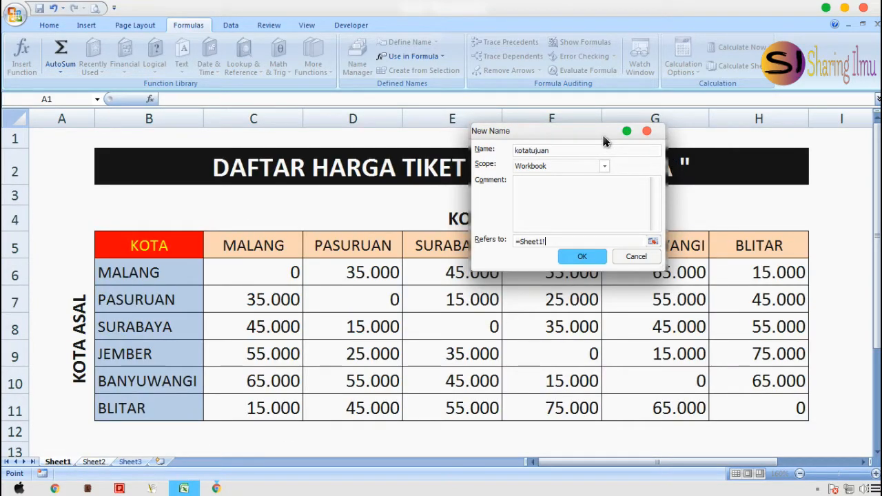
left_click_drag(605, 141, 361, 55)
left_click_drag(281, 240, 720, 243)
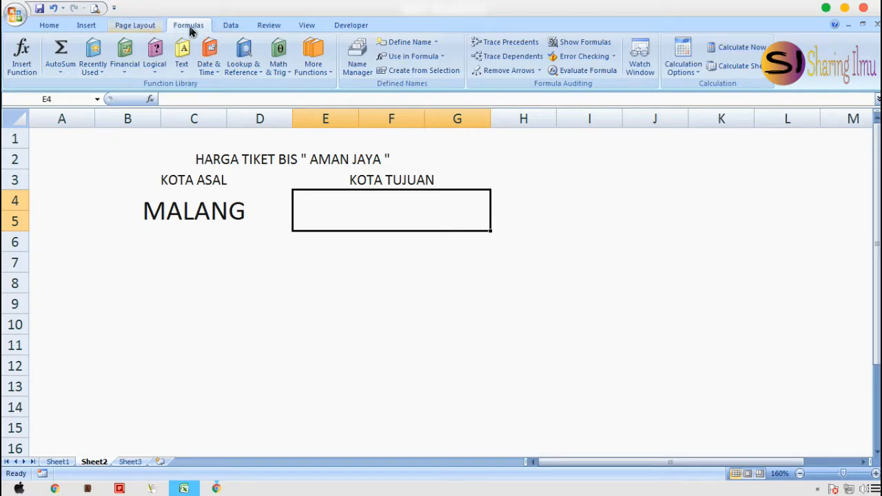
Add list data validation with the source =kotatujuan to the merged cell below KOTA TUJUAN on Sheet2.
left_click(227, 28)
left_click(503, 75)
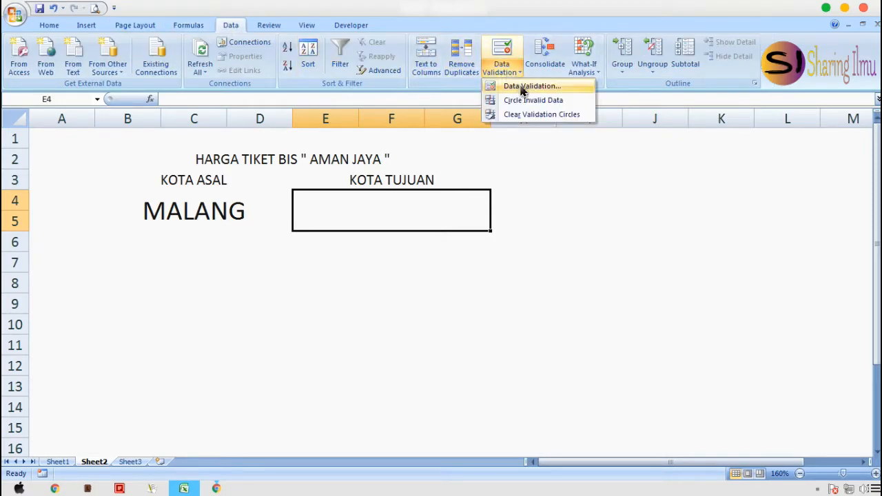
left_click(529, 85)
left_click(259, 84)
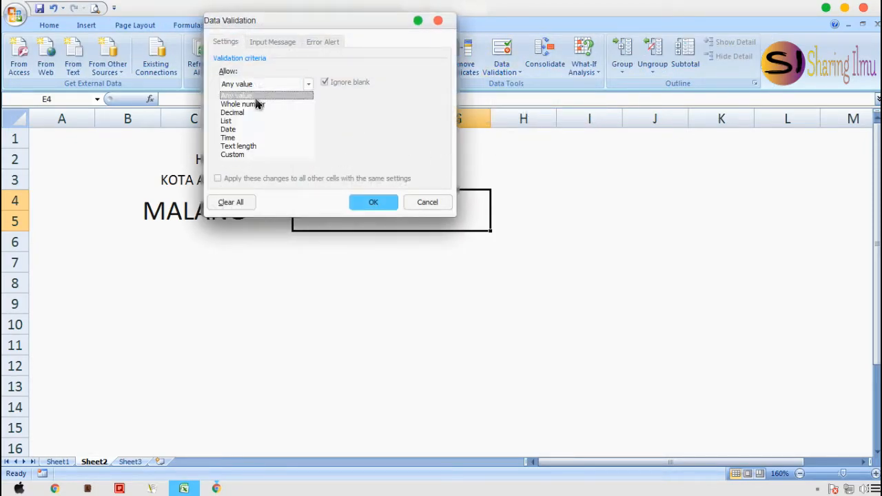
left_click(245, 120)
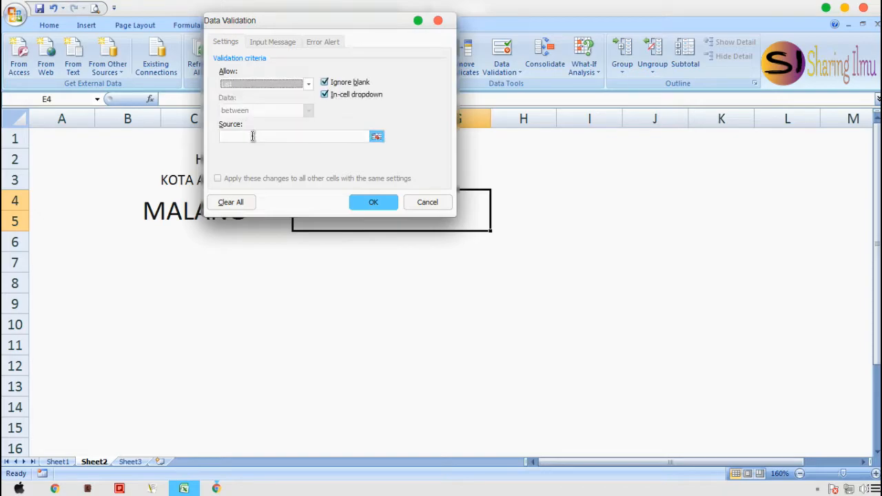
left_click(252, 135)
type("=kotatujuan")
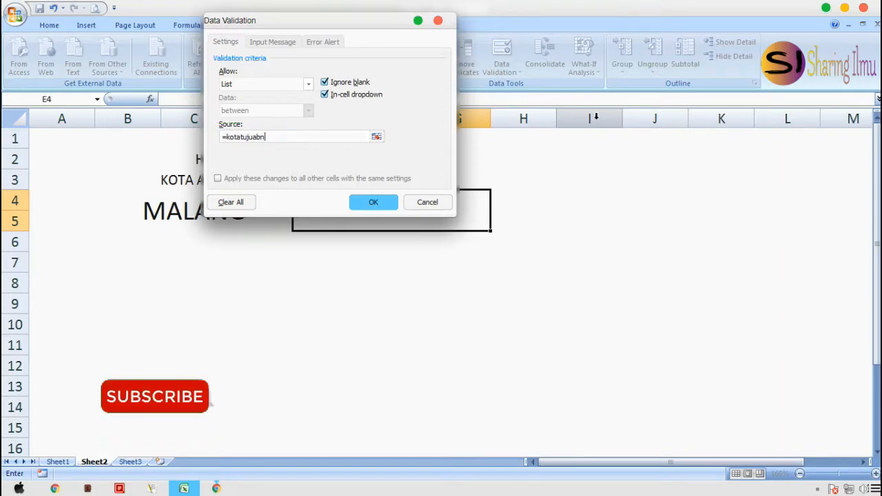
left_click(392, 203)
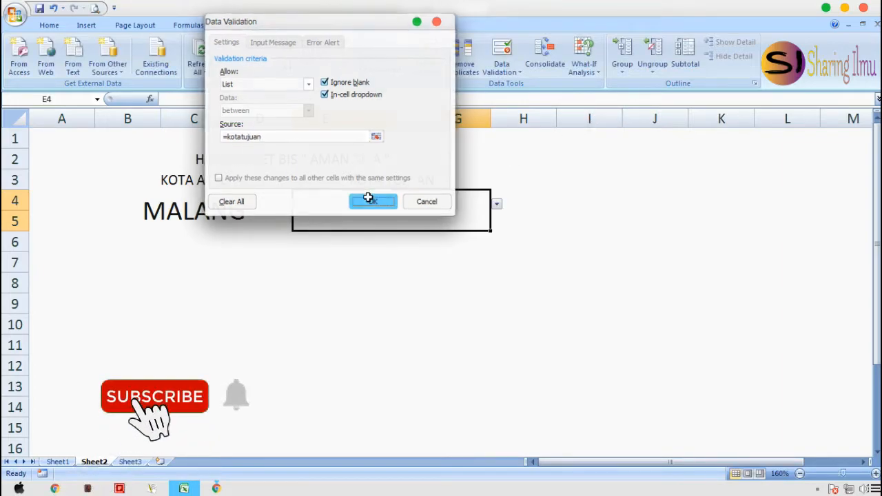
Choose SURABAYA as the destination city in E4 and format it middle-aligned at font size 20.
left_click(497, 205)
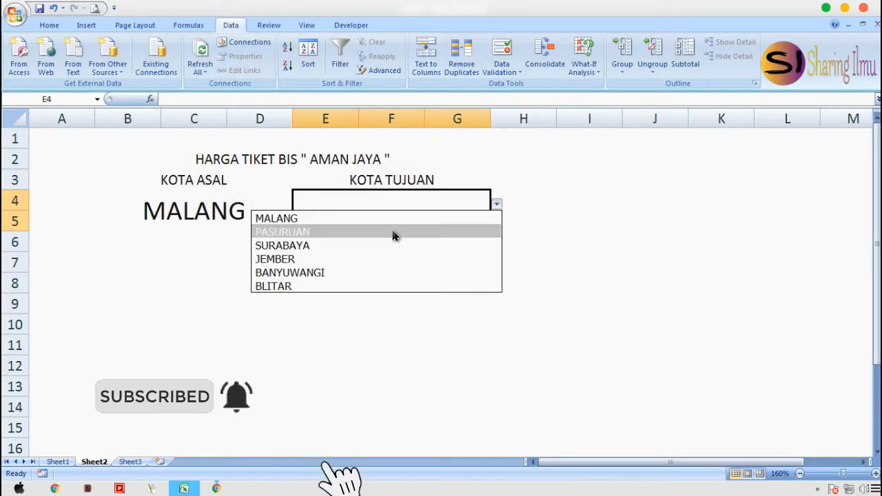
left_click(354, 247)
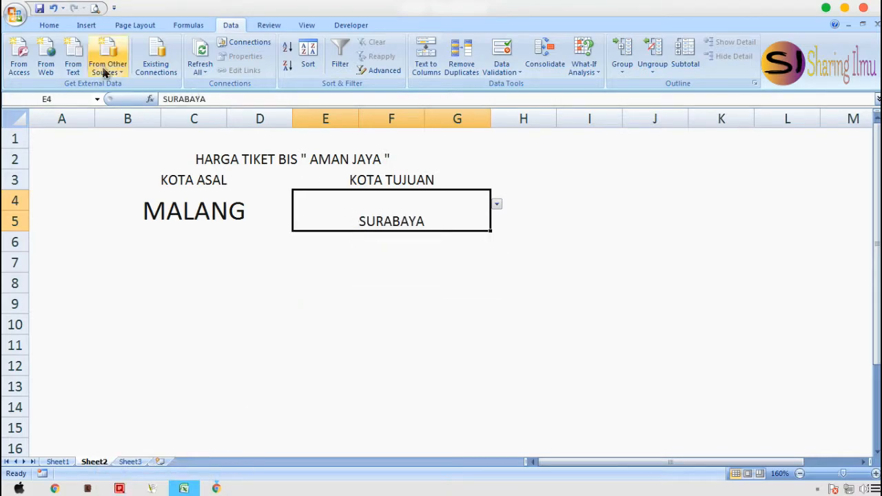
left_click(49, 27)
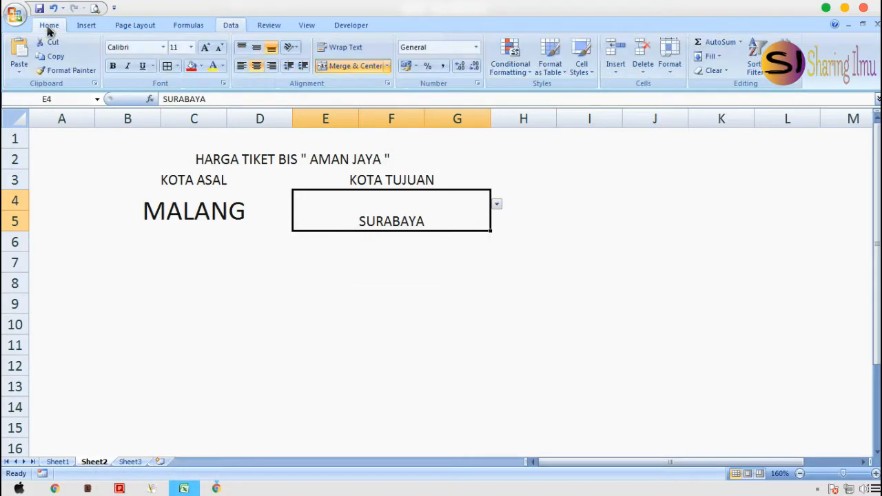
left_click(257, 47)
left_click(191, 48)
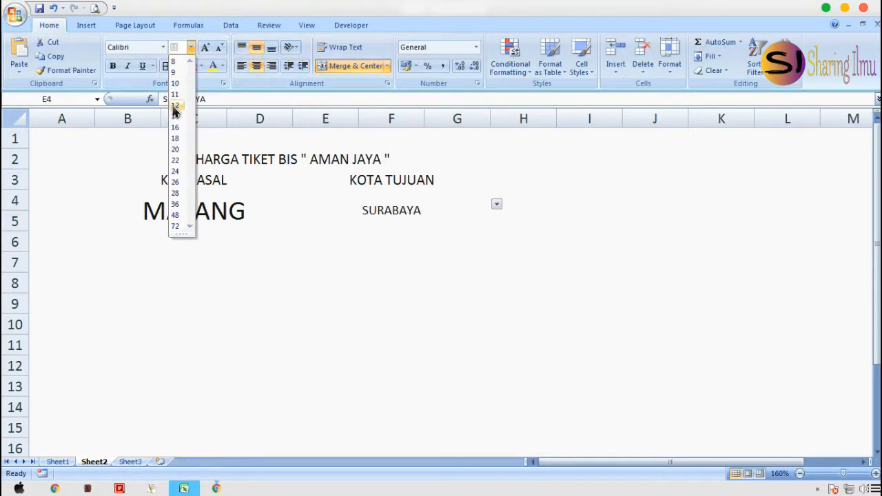
left_click(176, 149)
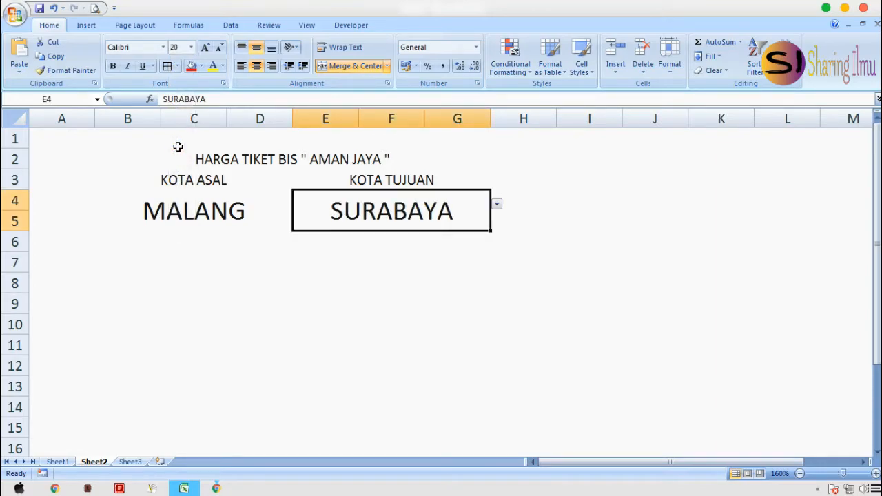
Apply all borders to the title, city heading and city cells in B2:G5.
left_click(193, 181)
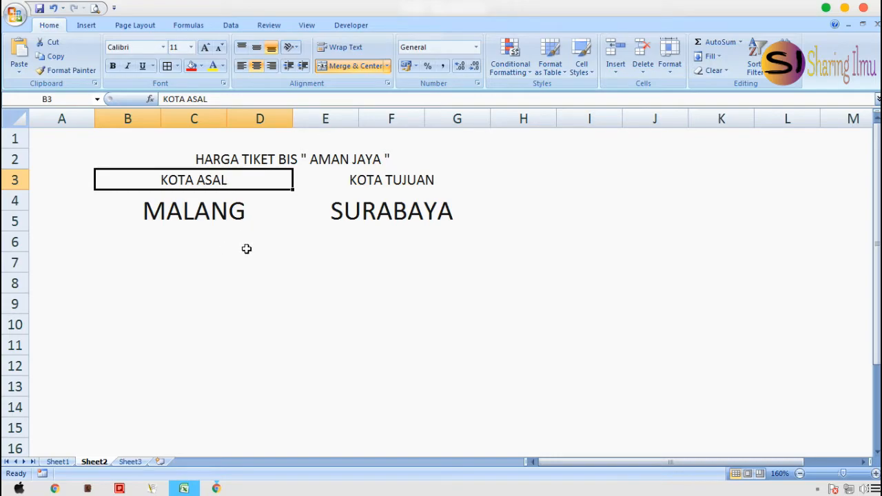
key("Up")
key("shift+Down")
key("shift+Down")
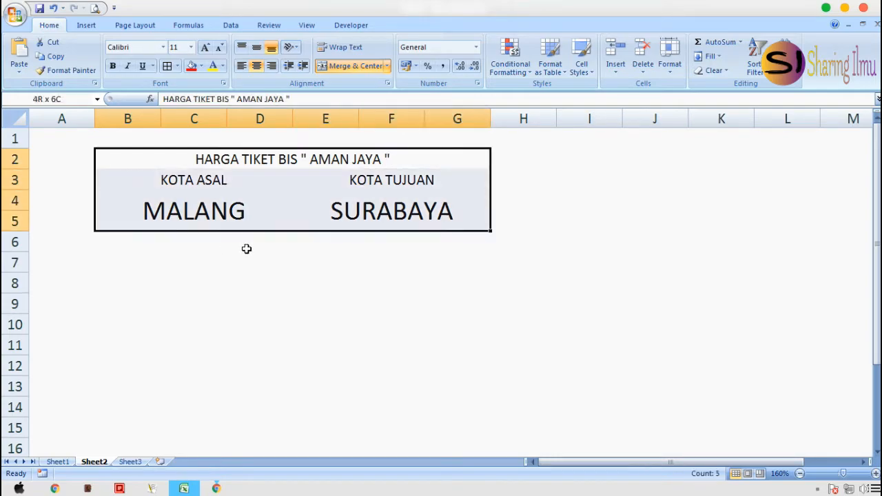
left_click(169, 65)
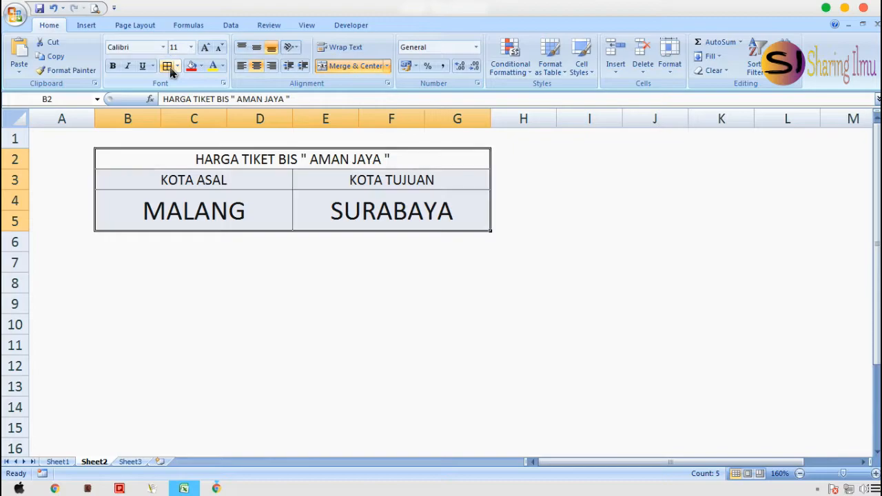
Merge and center the range B6:G8 below the city cells.
left_click(192, 244)
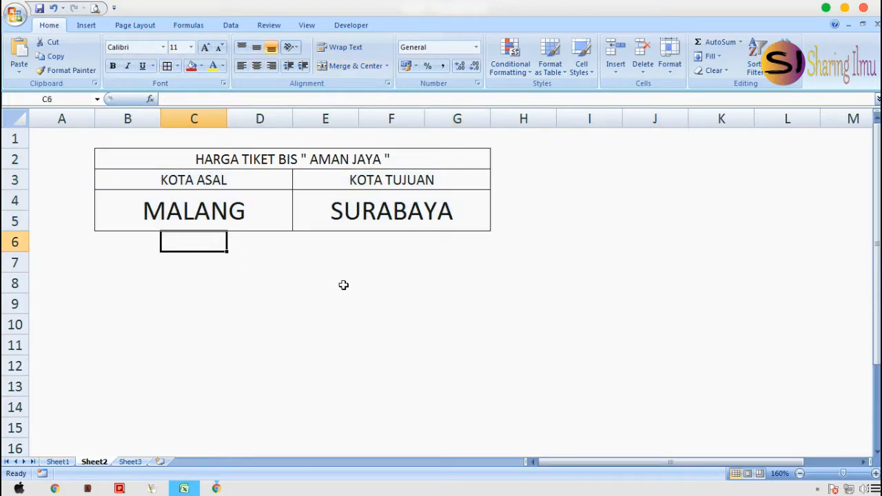
key("Left")
key("shift+Right")
key("shift+Right")
key("shift+Right")
key("shift+Right")
key("shift+Right")
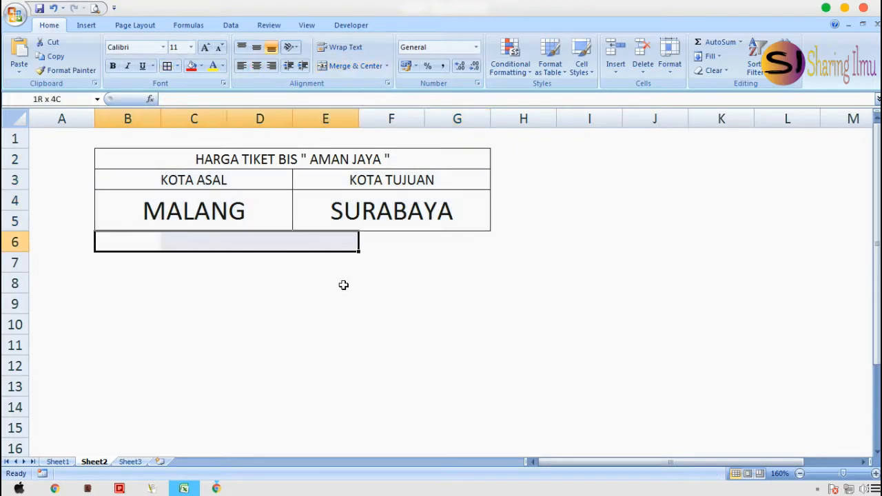
key("shift+Down")
key("shift+Down")
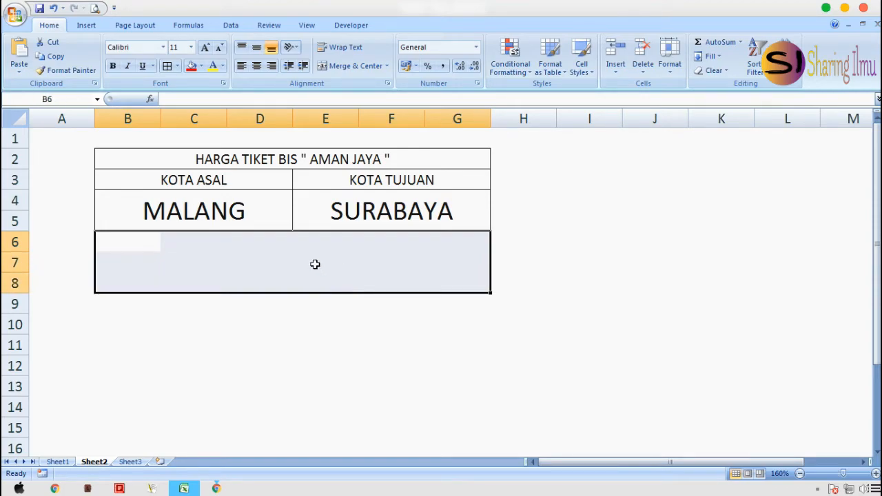
left_click(338, 67)
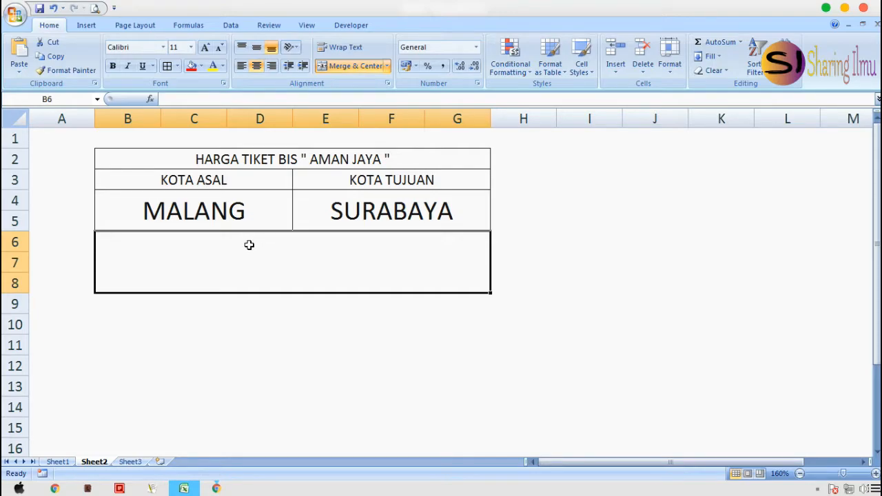
Start an INDEX formula in the merged cell B6 with the Sheet1 price range C6:H11 as its array.
type("=")
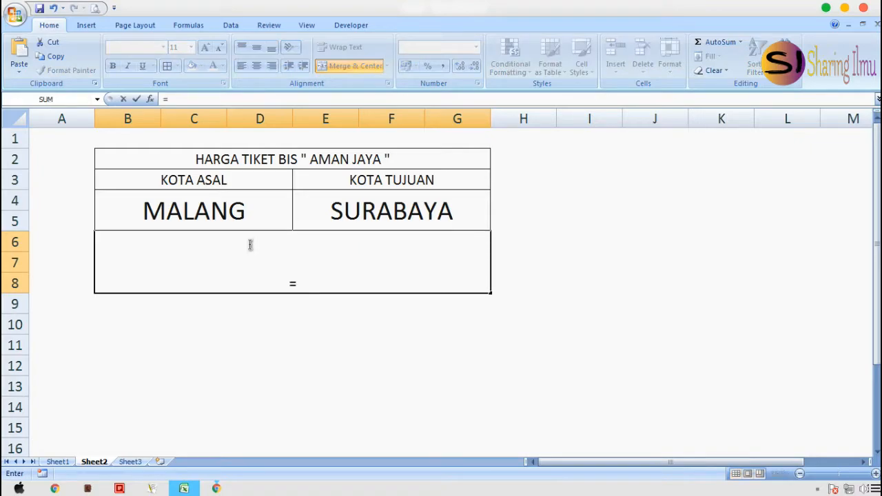
type("INDEX(")
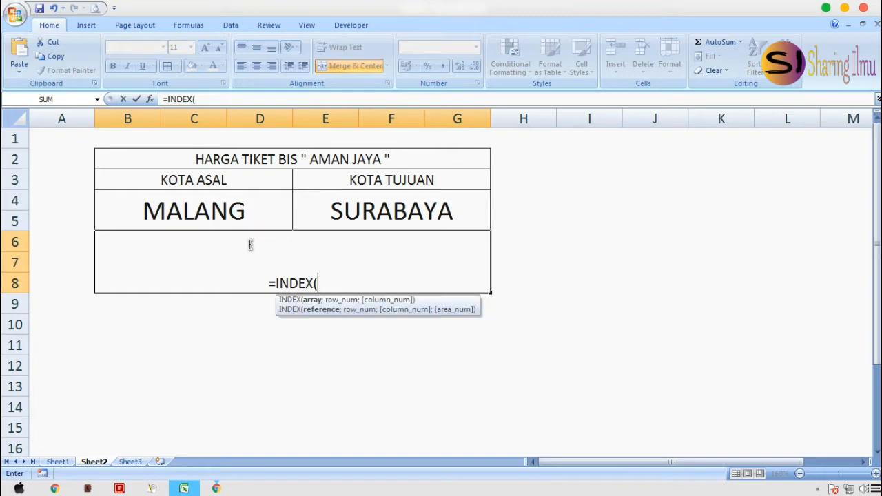
left_click(58, 462)
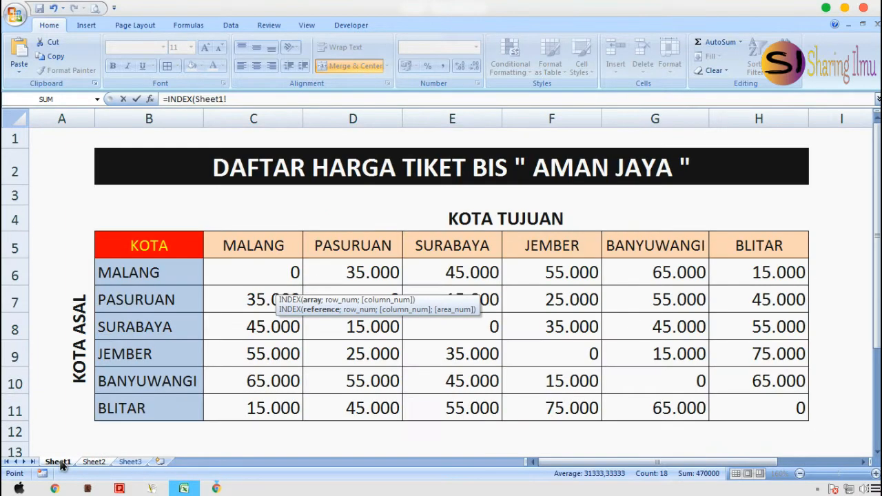
left_click(254, 275)
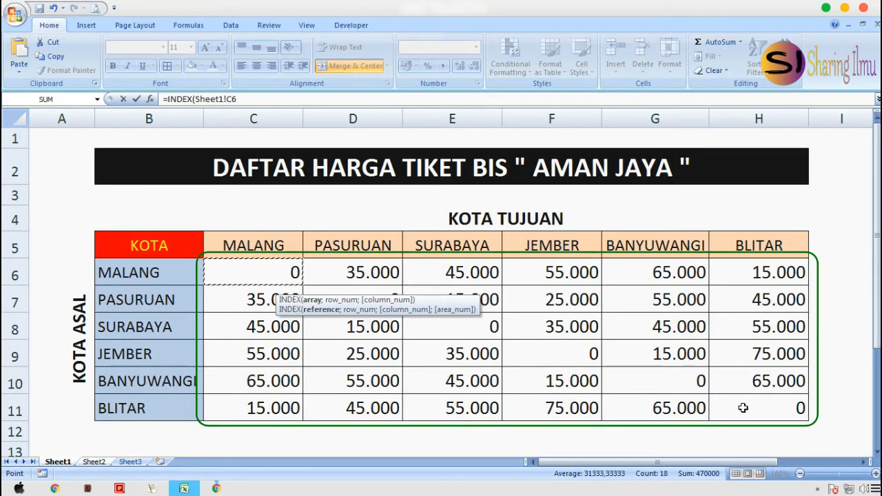
left_click_drag(734, 406, 746, 406)
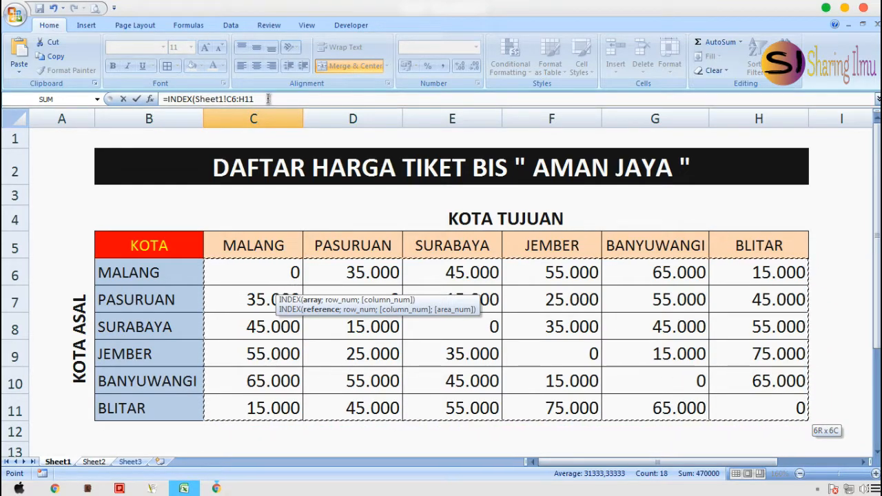
Add a MATCH function as the INDEX row argument, with origin city cell Sheet2!B4 as its lookup value.
type(";")
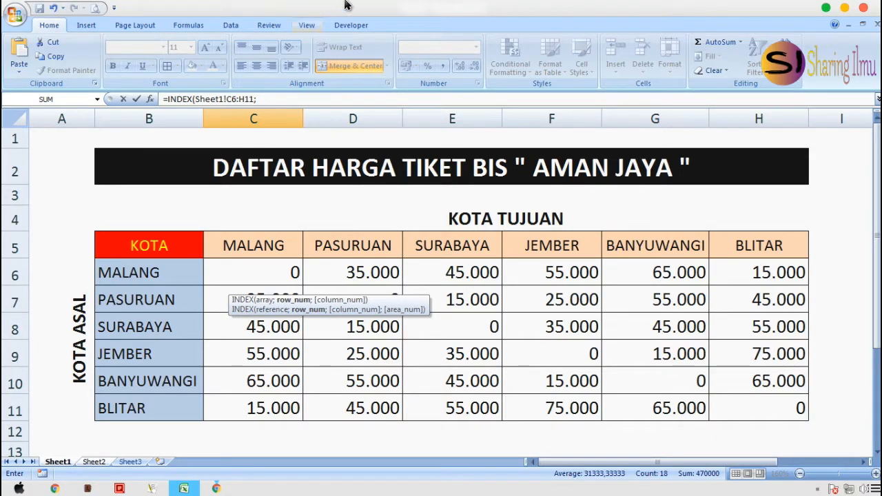
type("MTC")
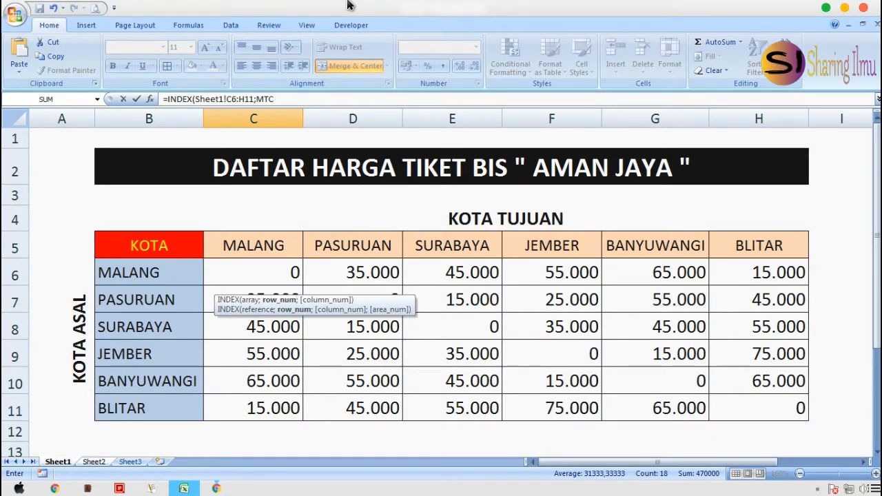
key("BackSpace")
key("BackSpace")
type("ATCH")
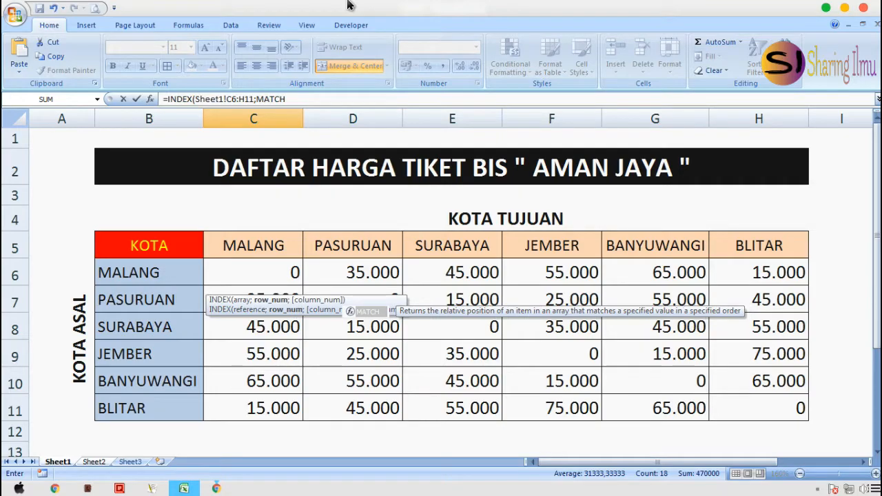
type("(")
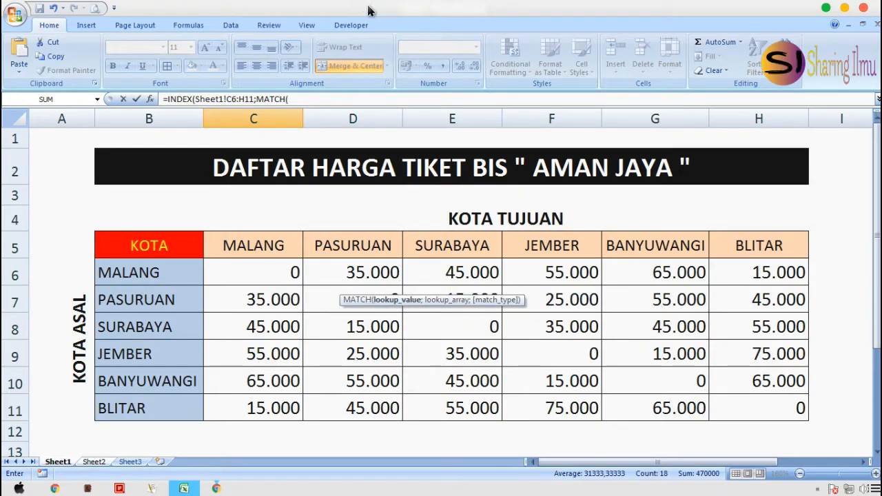
key("Return")
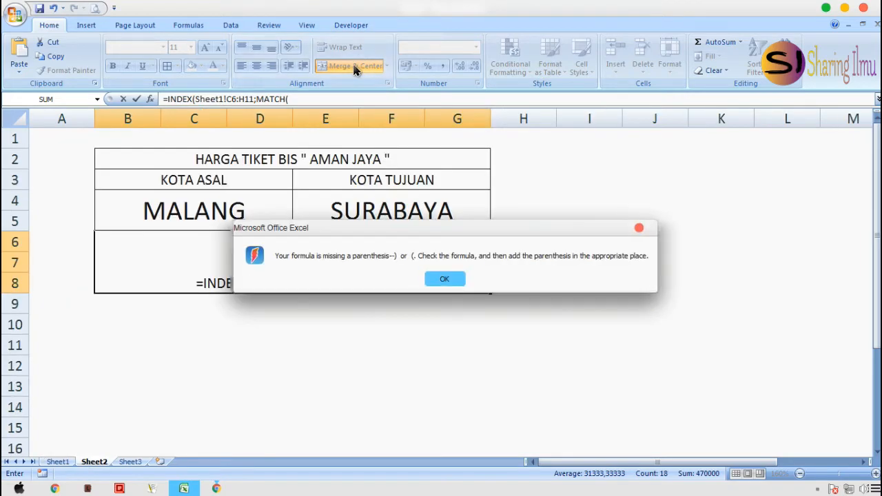
key("Return")
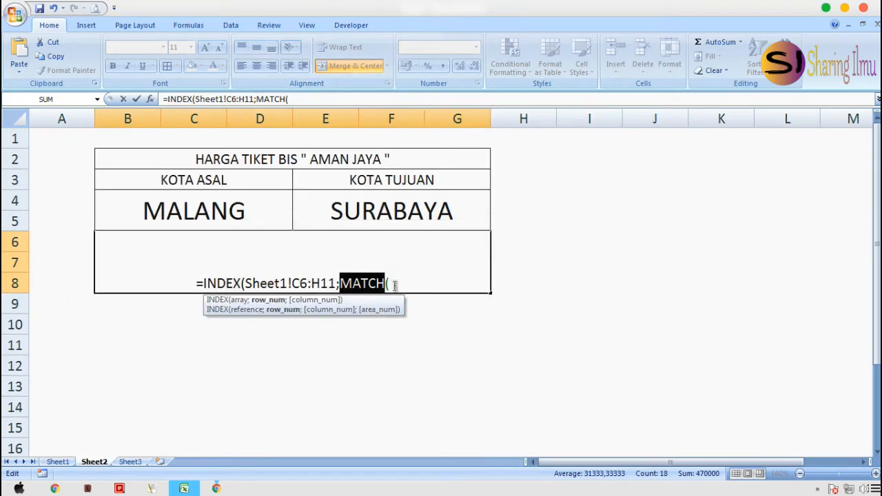
left_click(394, 284)
left_click(214, 211)
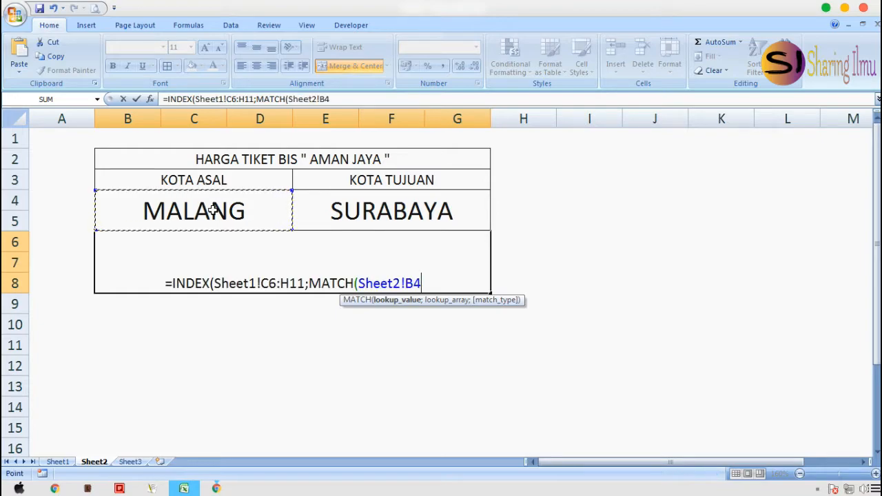
Complete the row MATCH with the origin city list Sheet1!B6:B11 as lookup array and match type 0.
type(";")
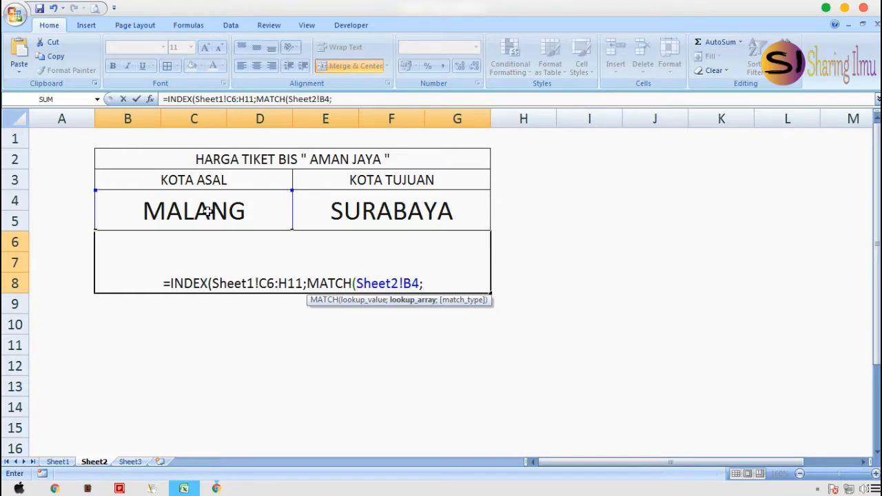
left_click(62, 463)
left_click(170, 273)
left_click_drag(170, 273, 158, 401)
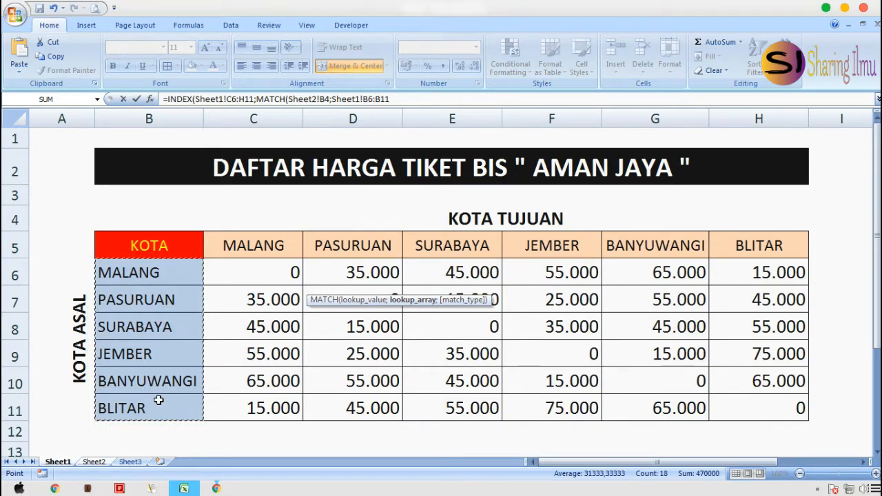
type(";")
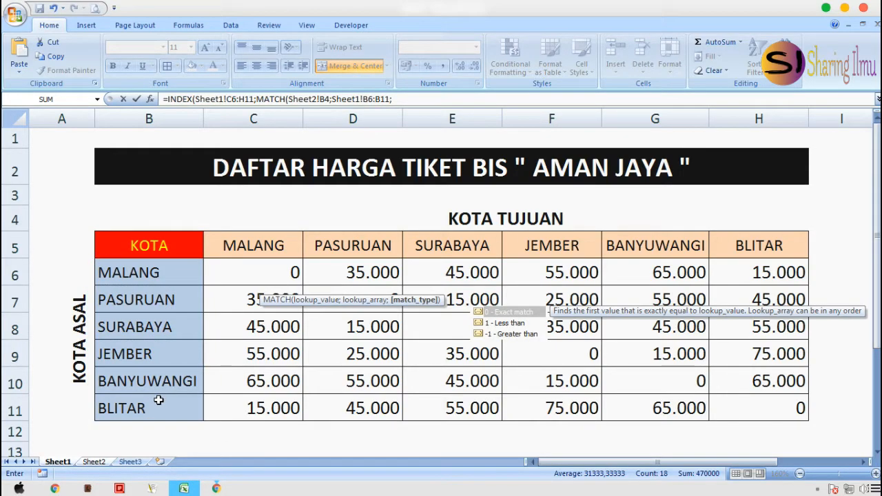
type("0)")
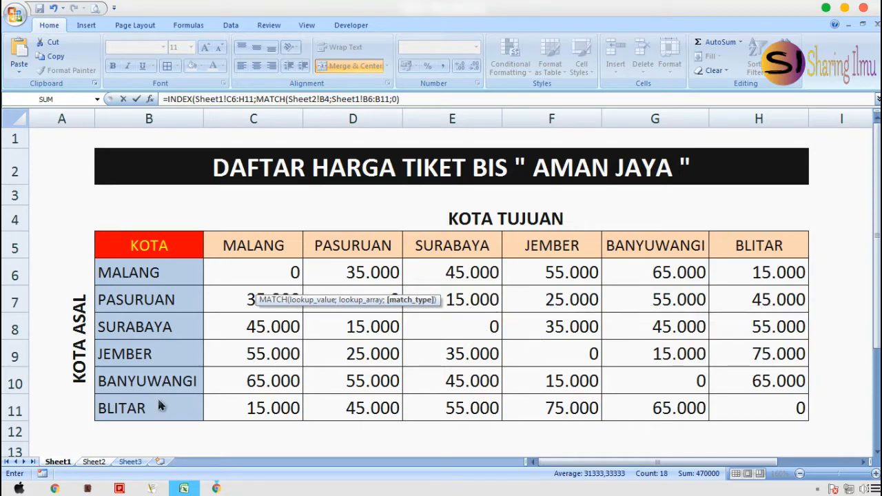
Add a second MATCH function as the INDEX column argument, with destination city cell Sheet2!E4 as its lookup value.
type(";MAT")
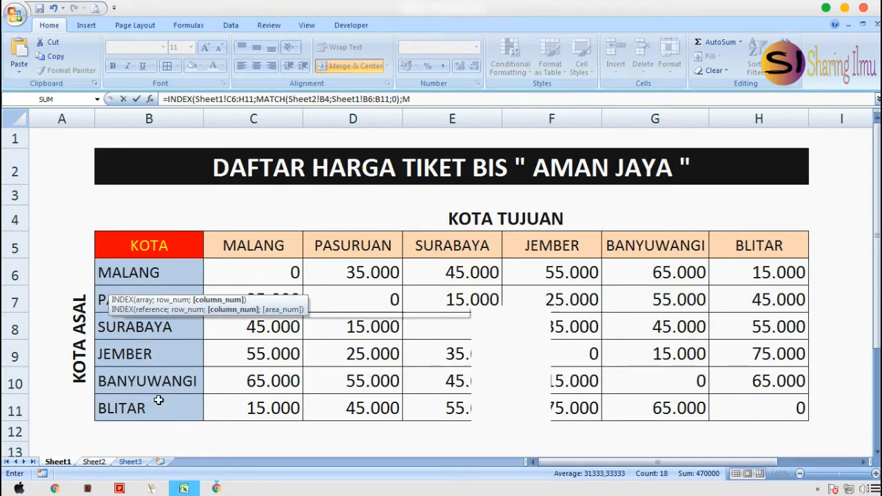
type("CH")
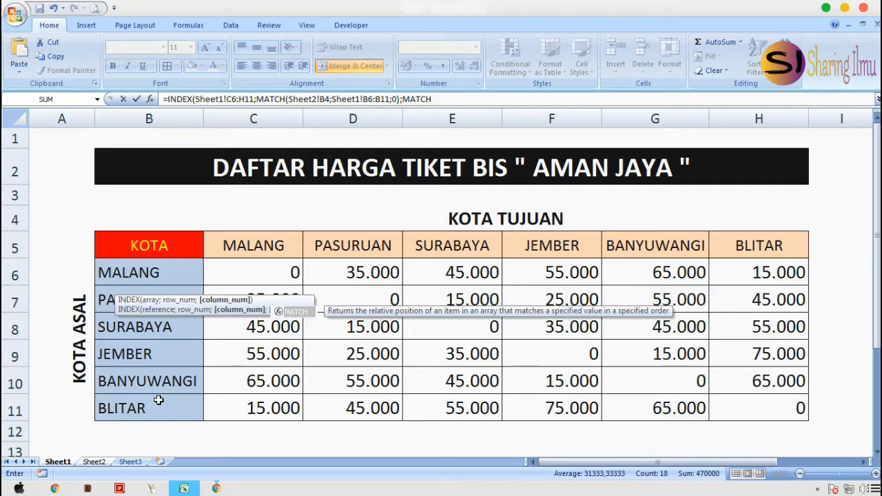
type("(")
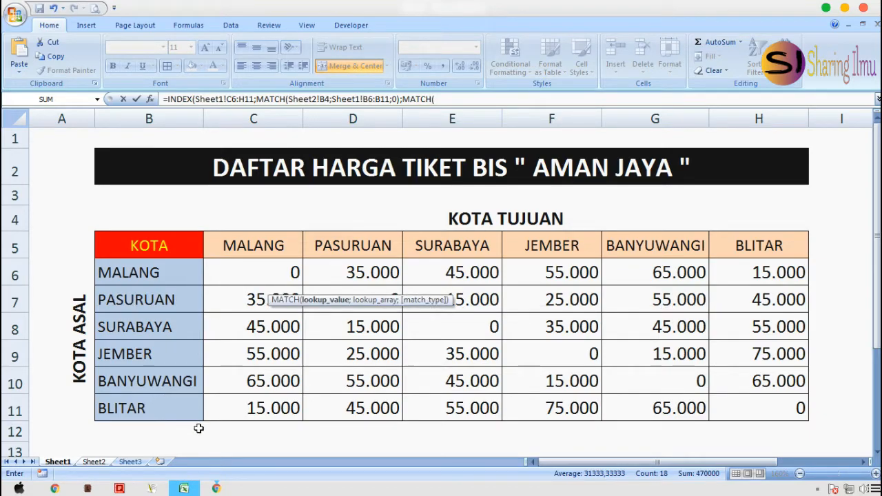
left_click(98, 467)
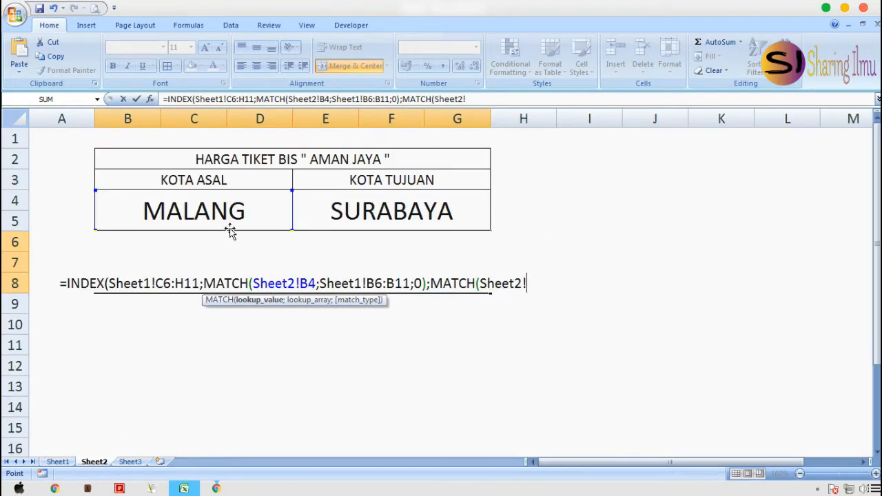
left_click(378, 202)
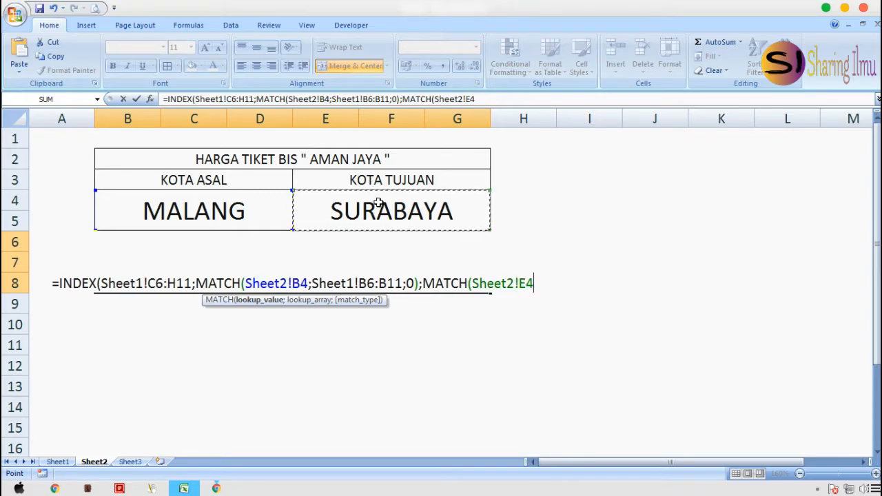
type(";")
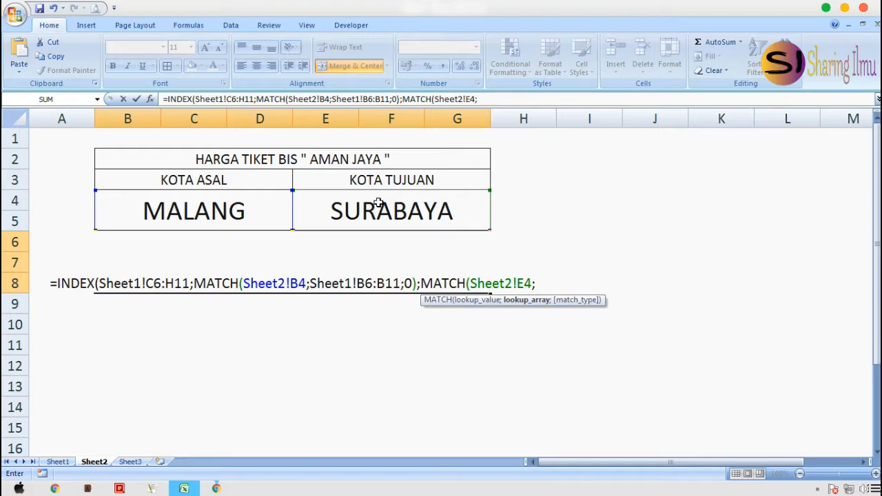
Complete the column MATCH with the destination headers Sheet1!C5:H5 and match type 0, enter the formula, and reselect B6.
left_click(66, 466)
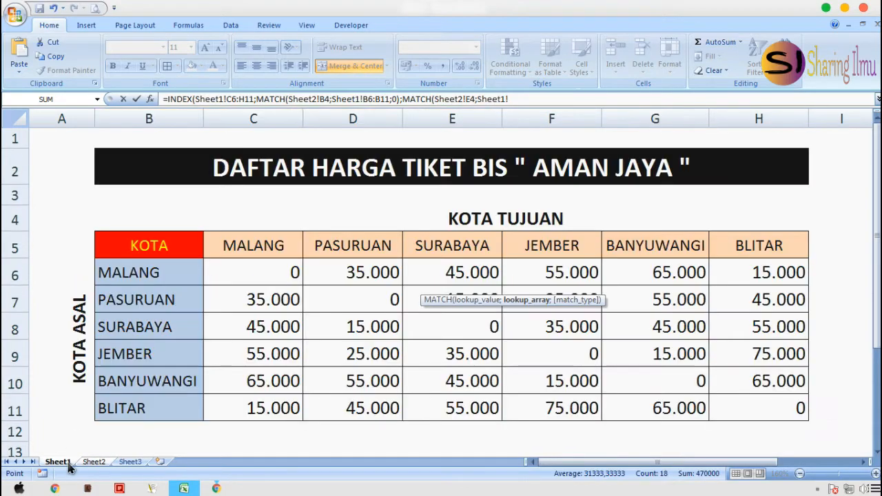
left_click_drag(259, 249, 722, 241)
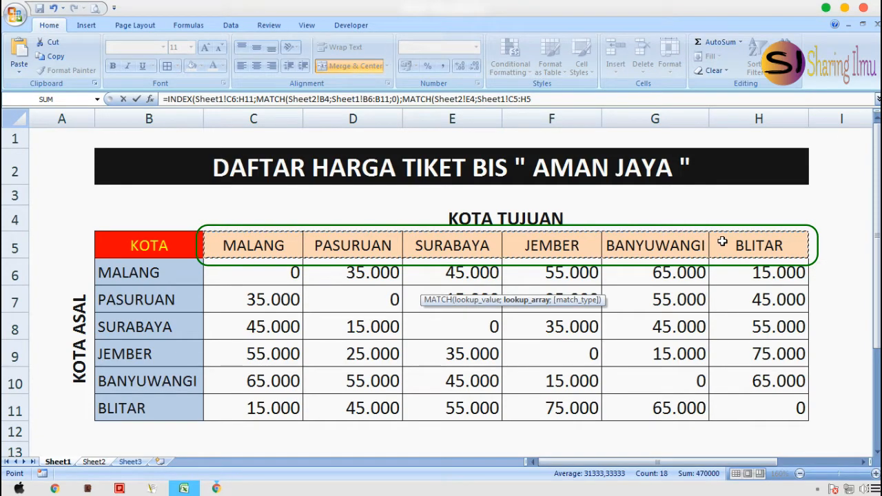
type(";0")
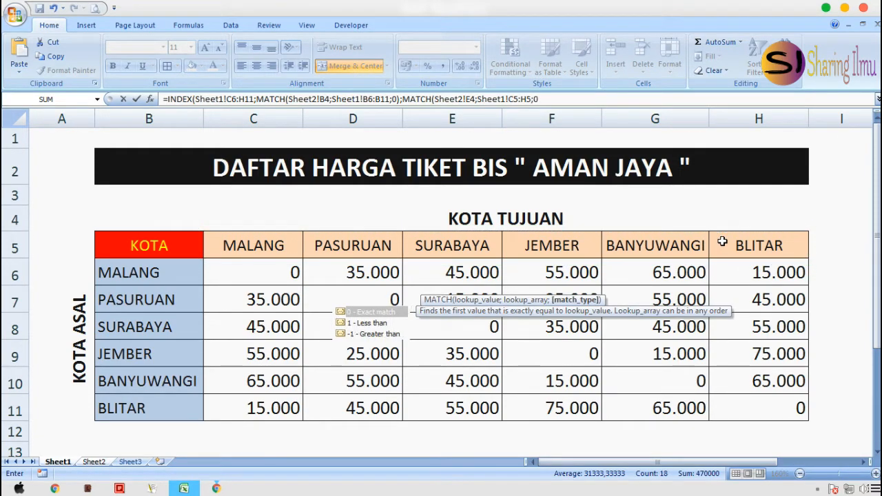
type("))")
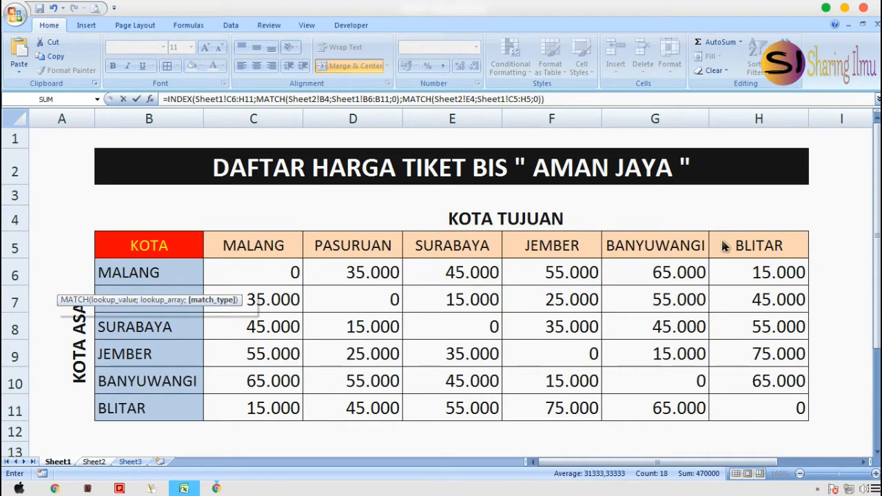
key("Return")
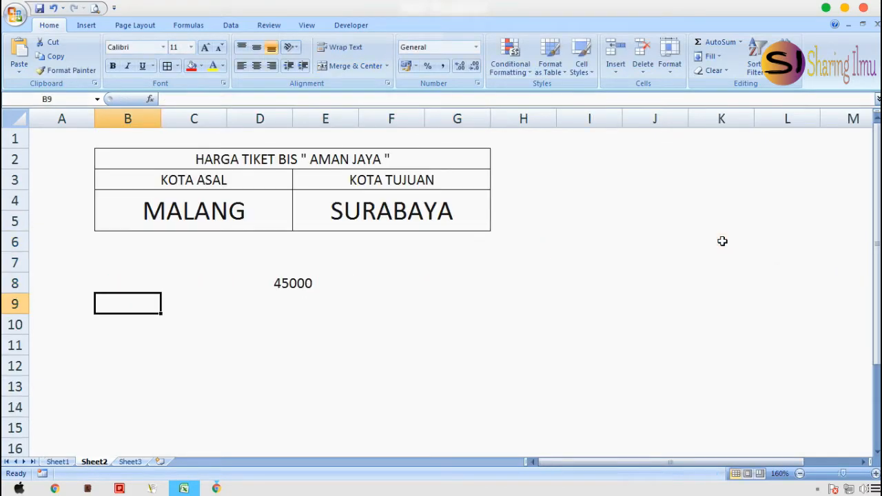
key("Right")
key("Up")
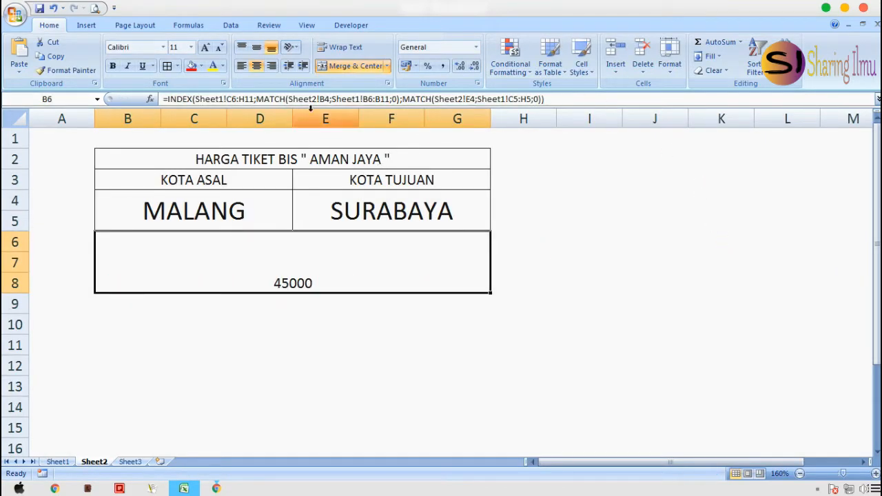
Format the ticket price cell B6 with the Aharoni font at size 48 and apply borders.
left_click(166, 49)
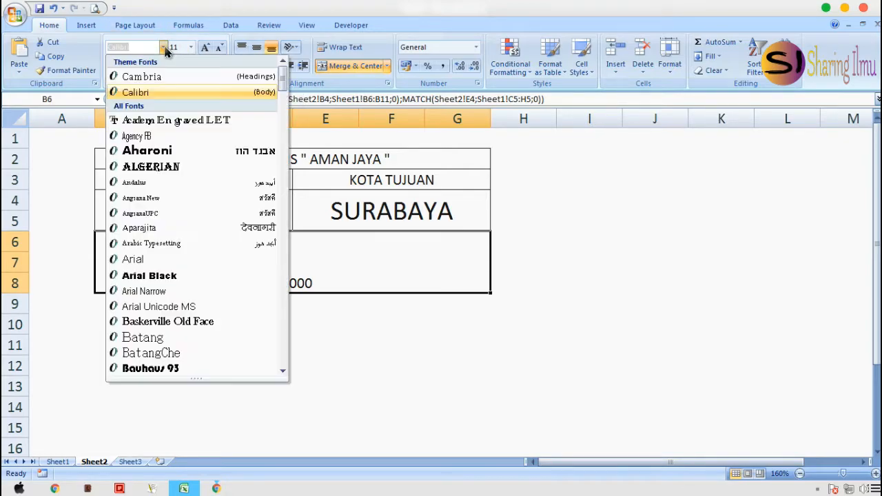
left_click(147, 151)
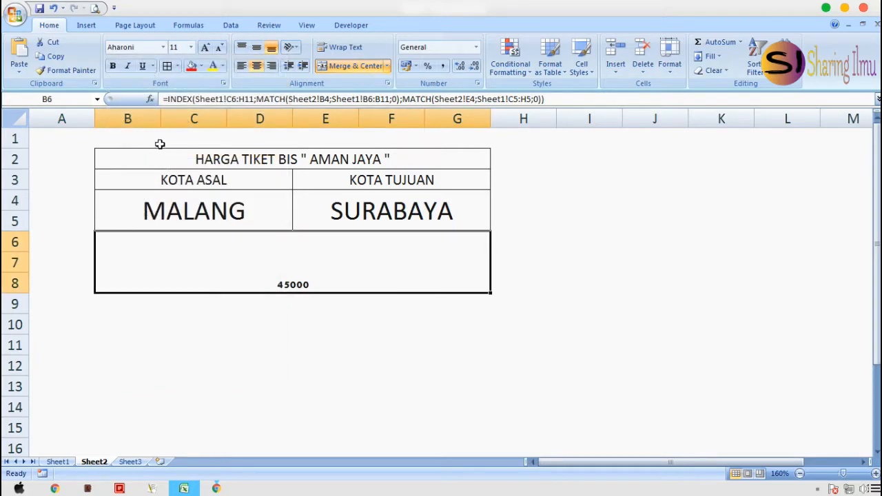
left_click(191, 48)
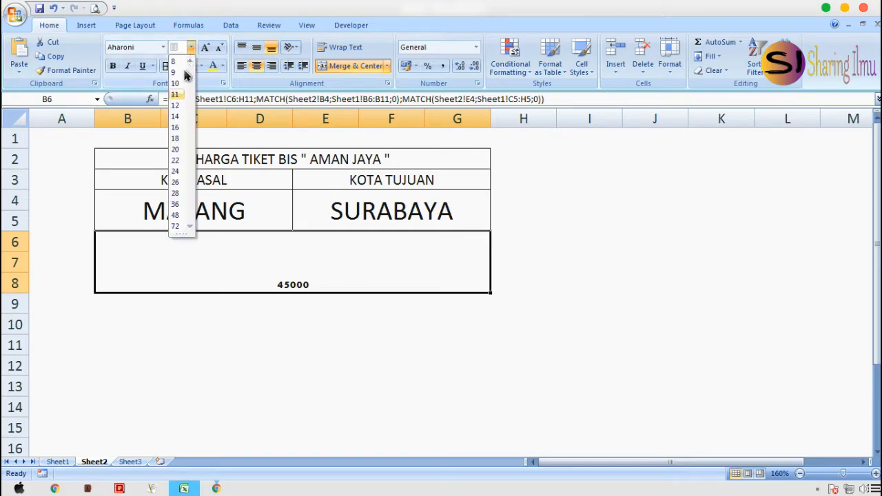
left_click(175, 215)
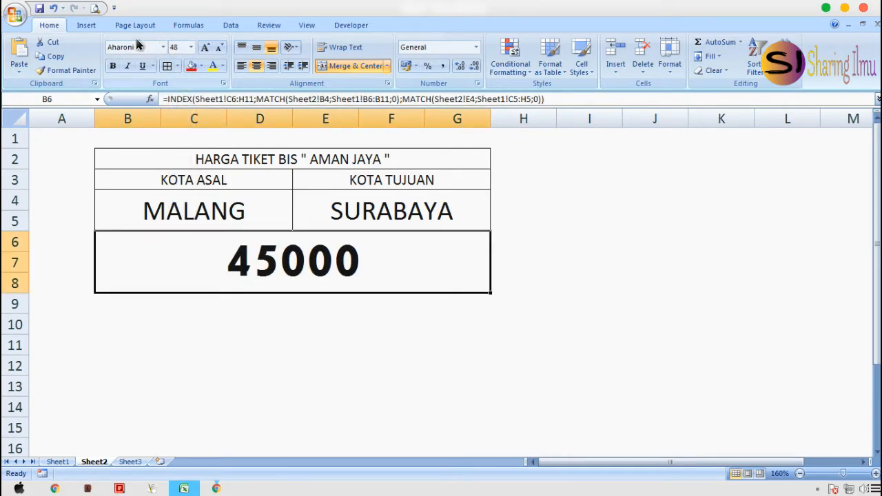
left_click(166, 66)
Add a vertically centred TERBILANG label in merged cells B9:C10 below the price.
left_click(156, 307)
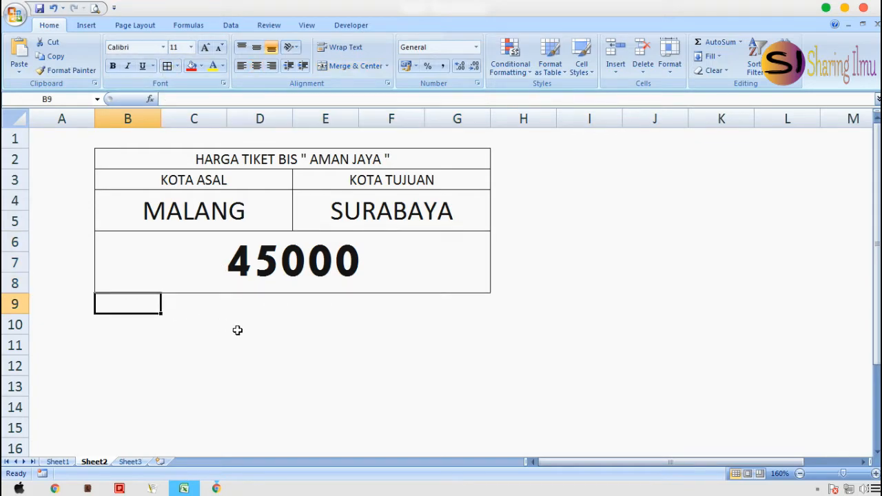
left_click_drag(238, 330, 238, 330)
left_click(355, 66)
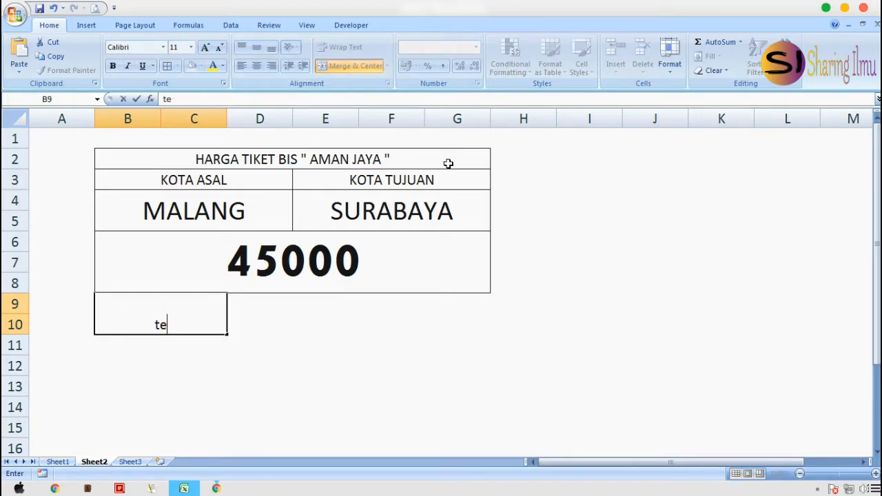
type("TERBILANG")
key("Return")
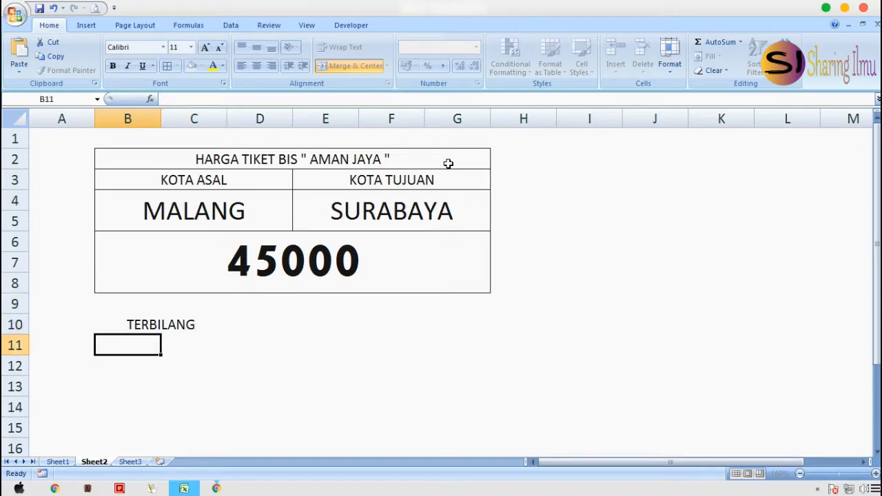
key("Up")
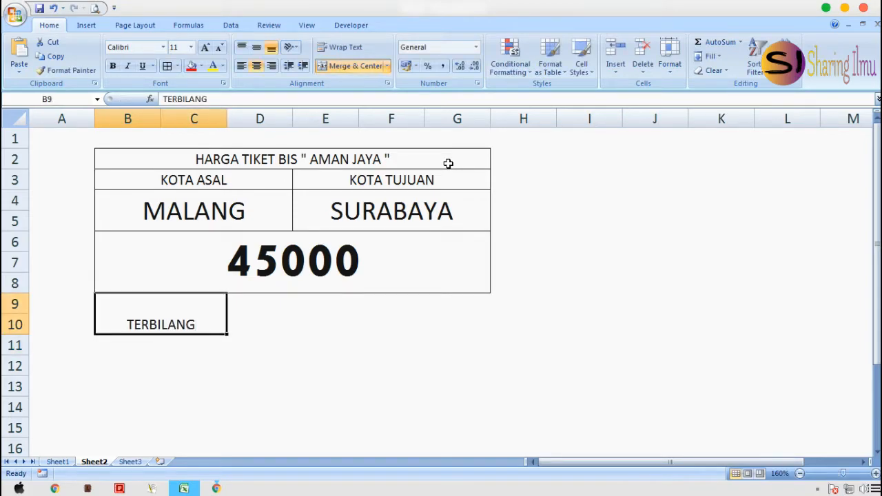
left_click(257, 49)
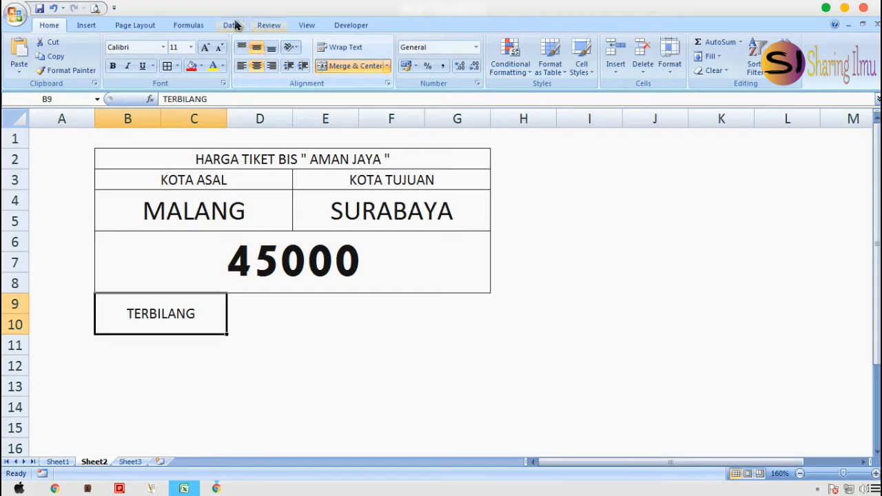
Merge and center cells D9:G10 beside the TERBILANG label.
left_click(256, 308)
key("shift+Down")
key("shift+Right")
key("shift+Right")
key("shift+Right")
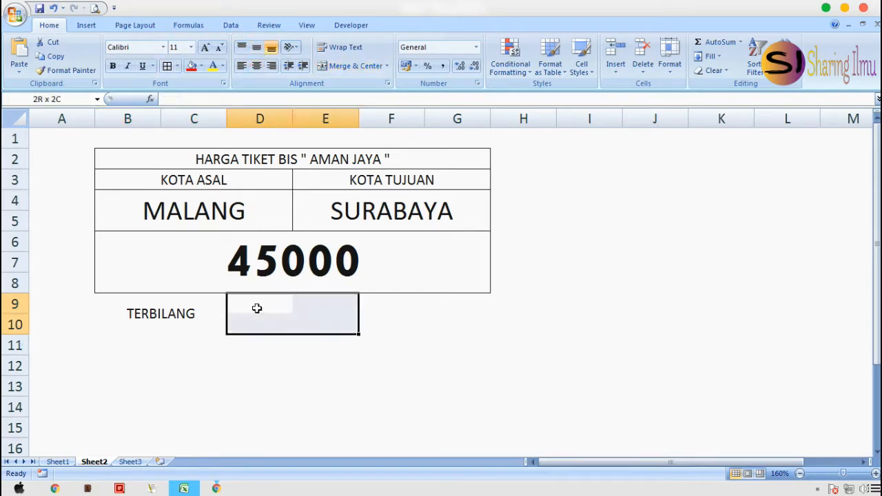
left_click(345, 69)
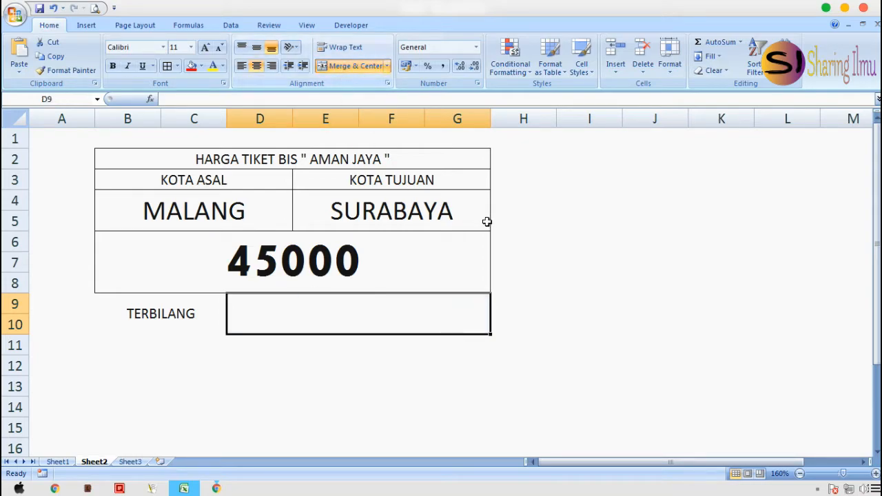
Enter the formula =terbilang(B6)&" rupiah" in merged cell D9 to spell out the ticket price.
type("=t")
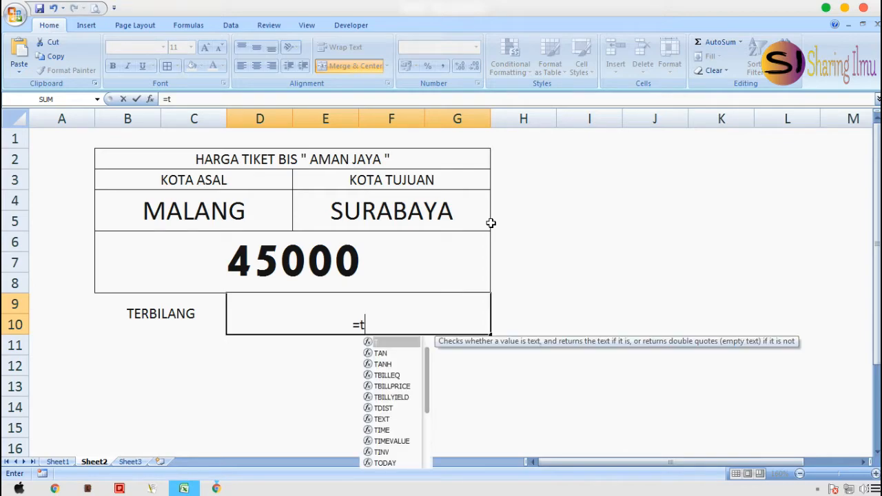
type("erbilang(")
left_click(387, 261)
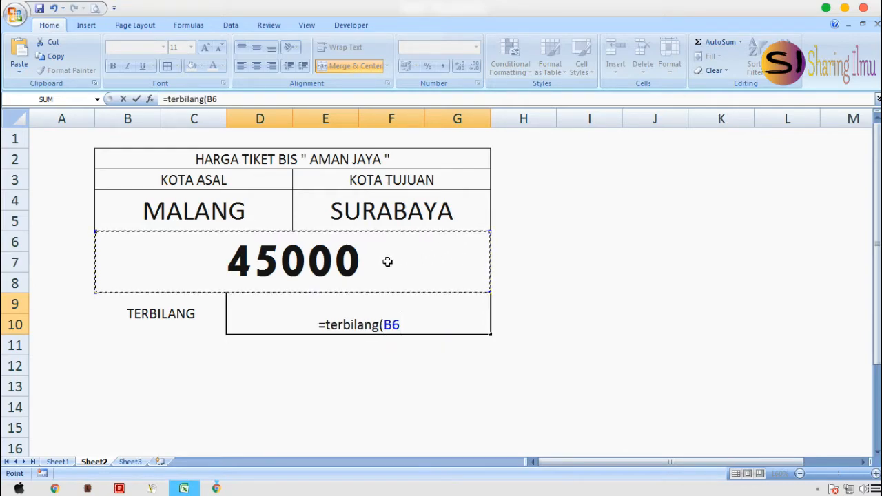
type(")&\" rupiah\"")
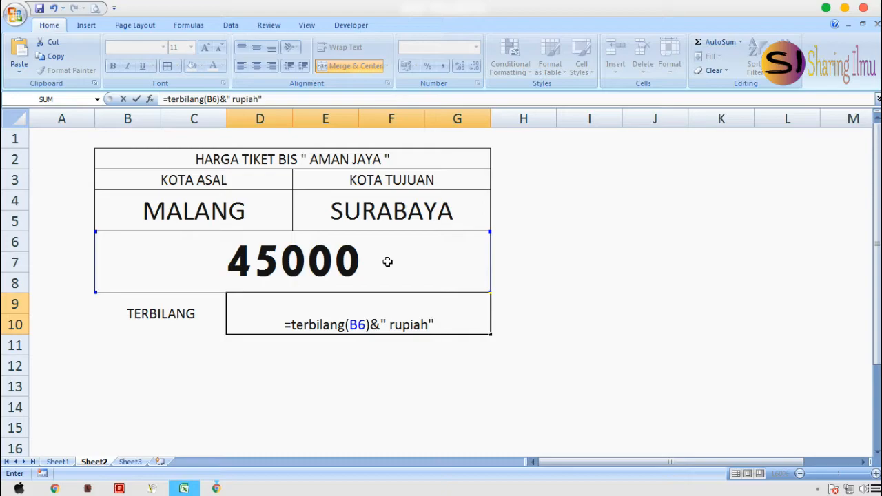
key("Return")
key("Up")
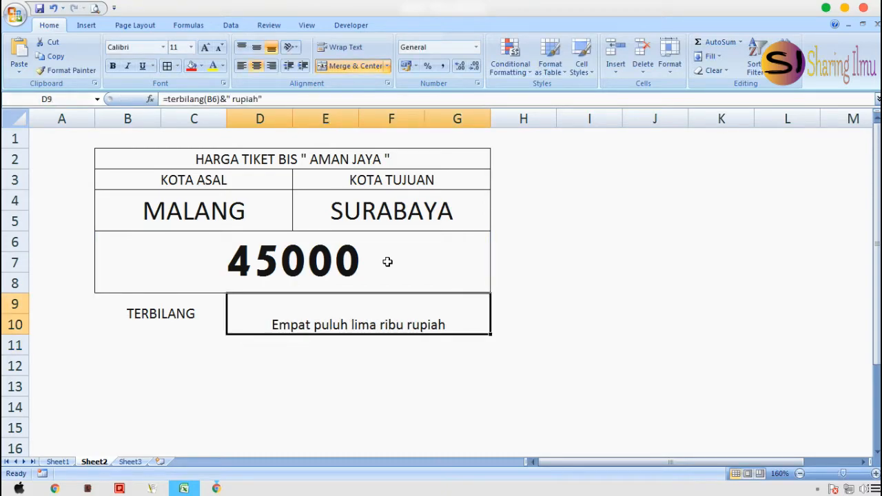
Middle-align the spelled-out price in D9 and apply all borders to B9:G10.
left_click(256, 47)
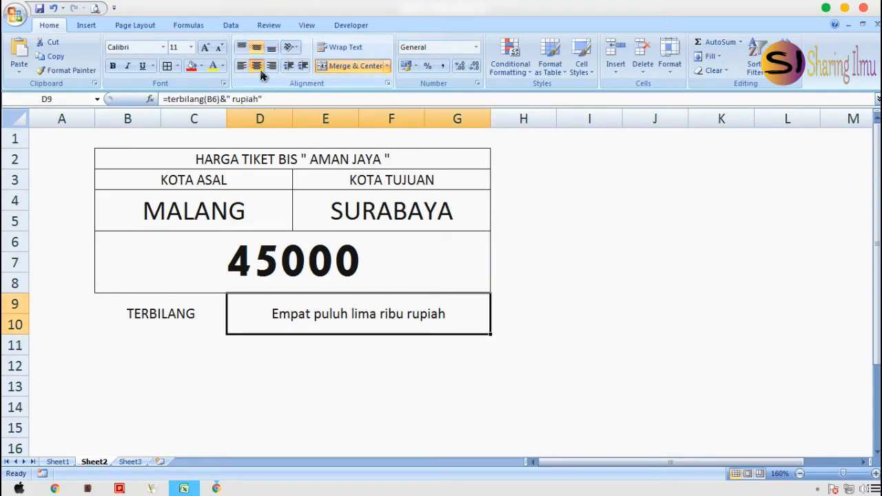
left_click(172, 313, "shift")
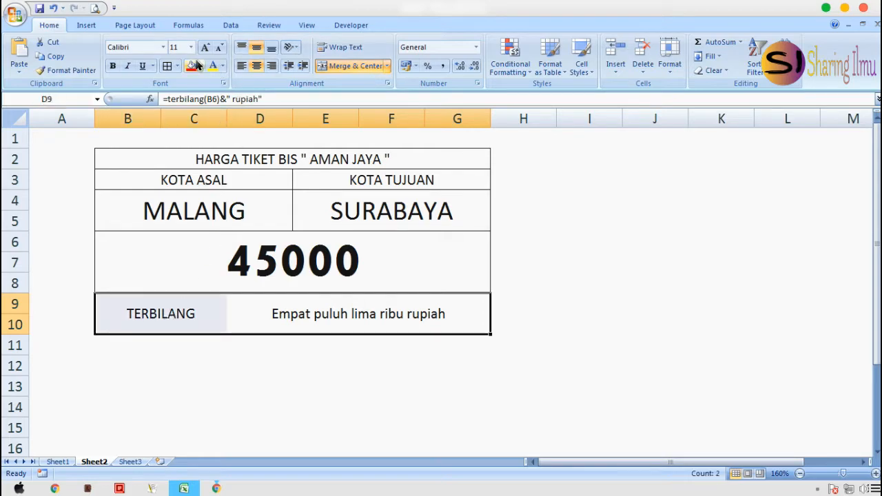
left_click(169, 67)
Format the spelled-out price in D9 with the Brush Script MT font, size 16, in dark red.
left_click(299, 318)
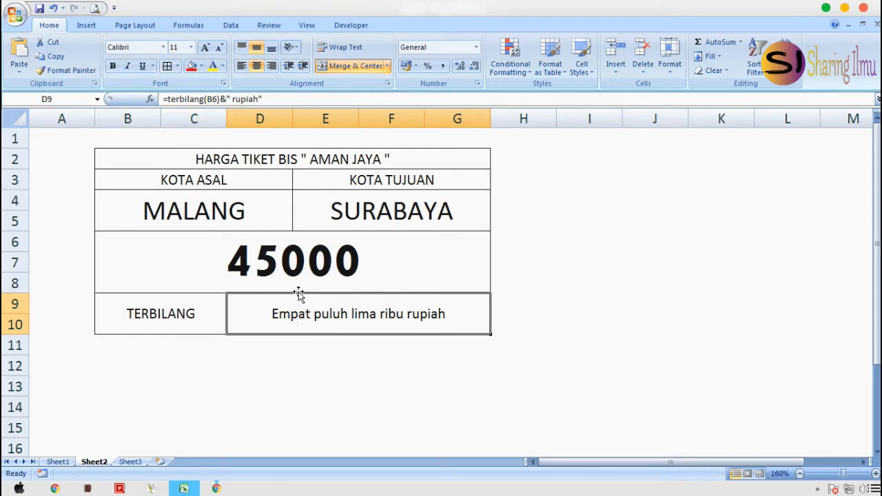
left_click(163, 46)
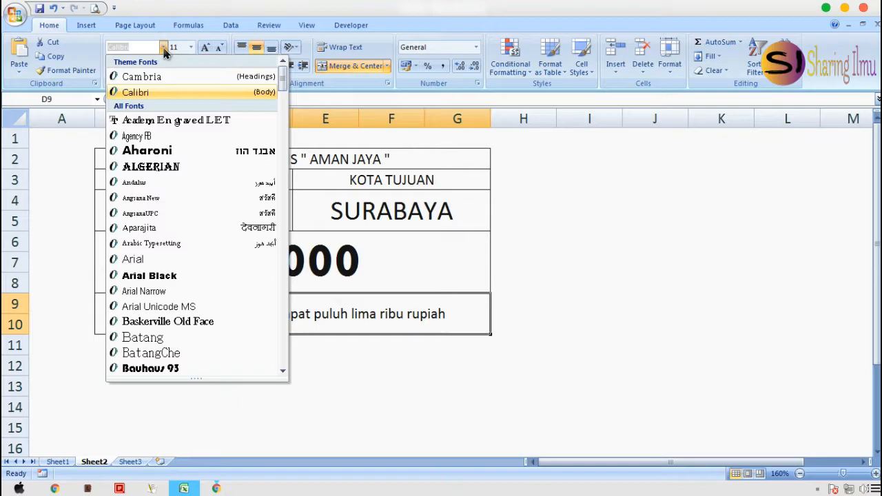
type("Britannic Bold")
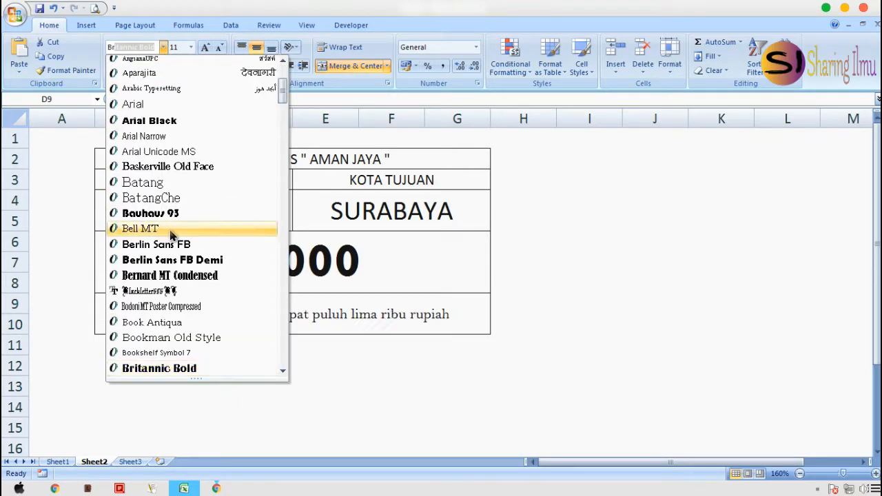
scroll(178, 267, "down", 3)
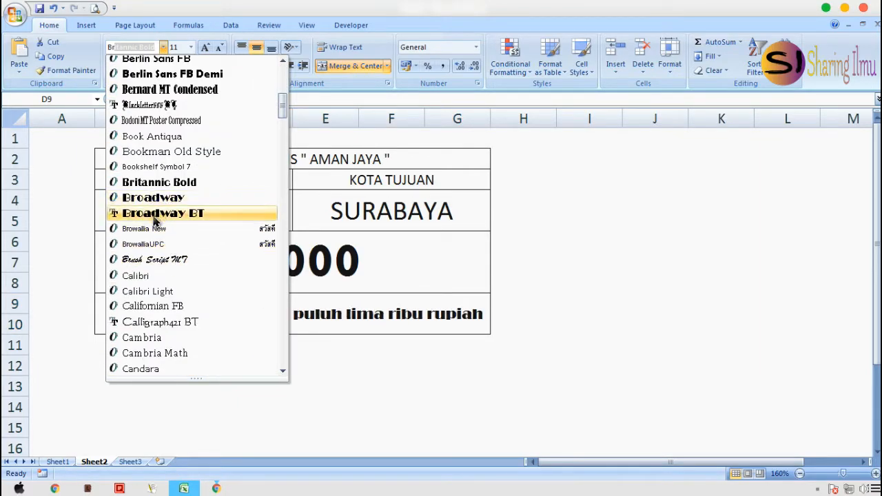
left_click(150, 259)
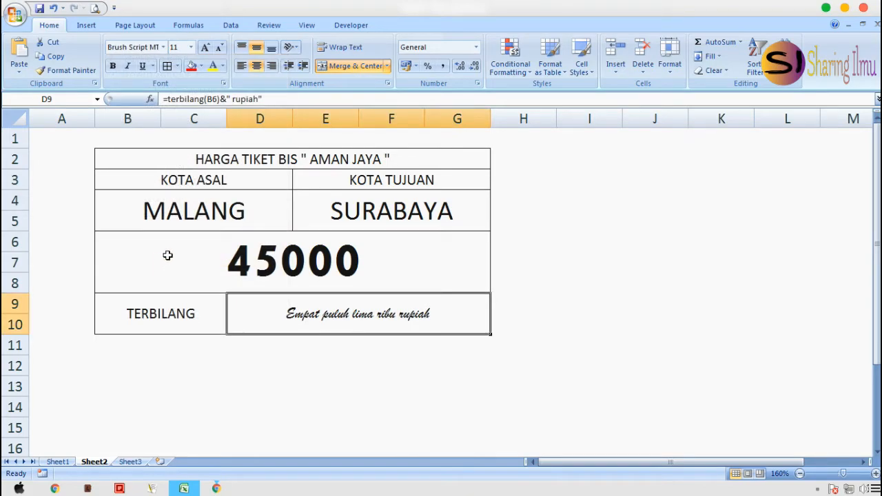
left_click(191, 47)
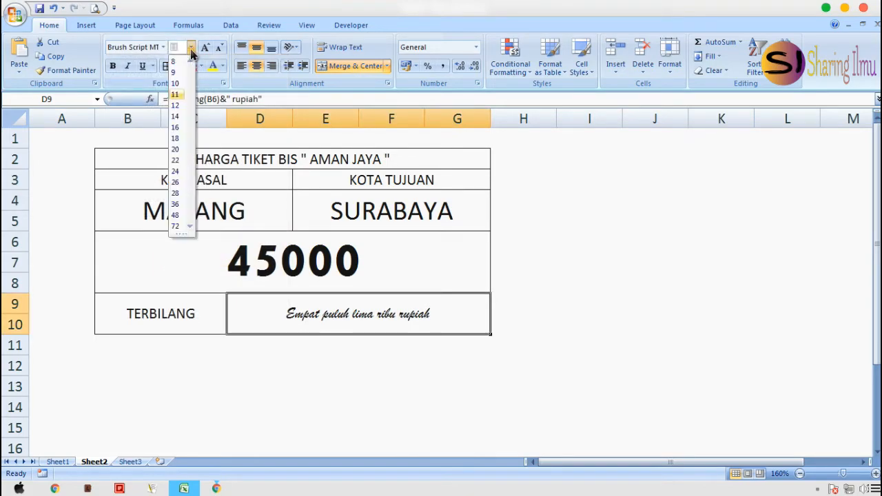
left_click(175, 130)
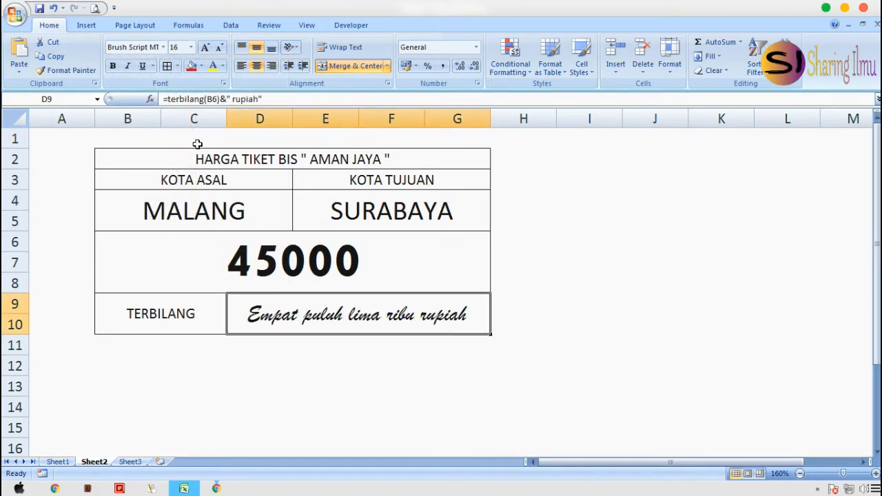
left_click(222, 66)
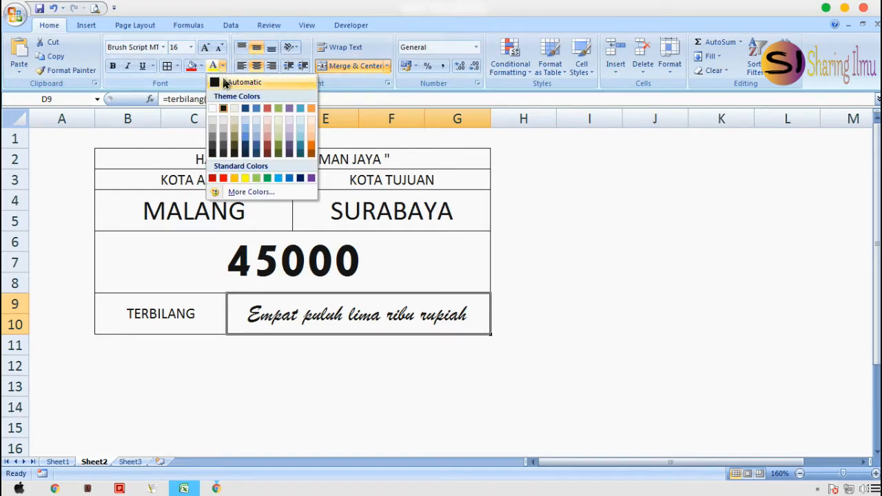
left_click(216, 178)
Color the TERBILANG label's text dark red and fill its cell with the orange theme color.
left_click(194, 305)
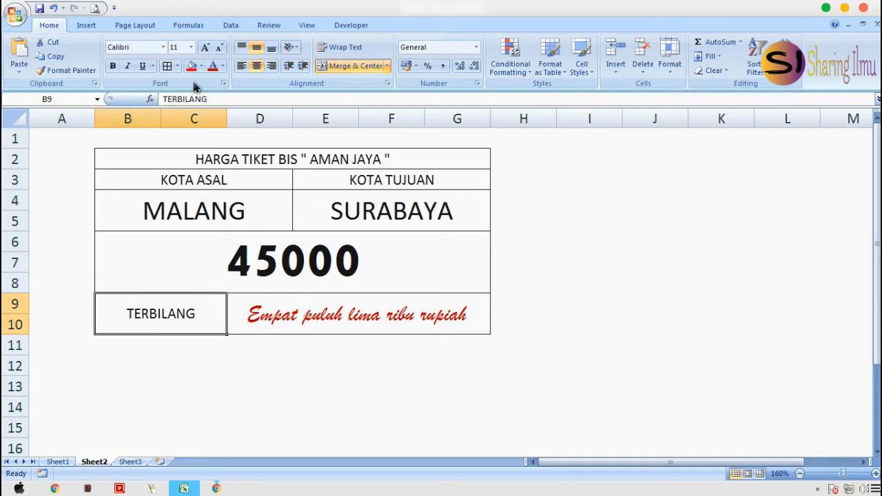
left_click(212, 65)
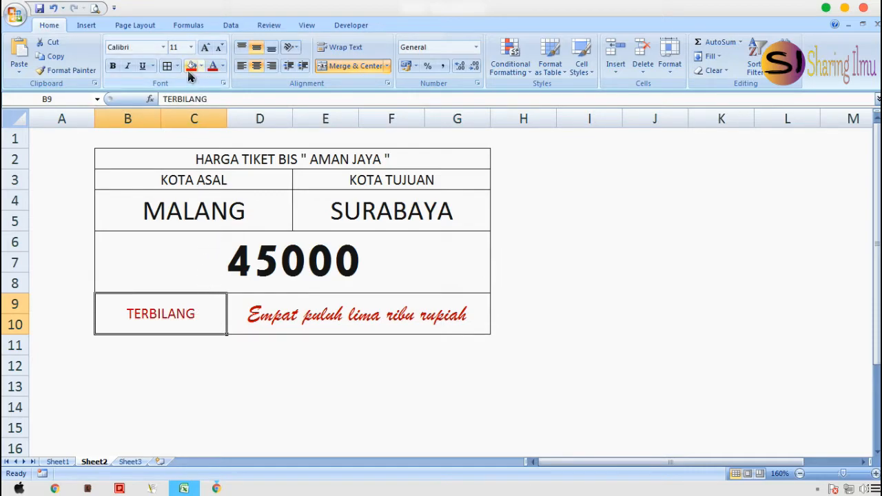
left_click(200, 66)
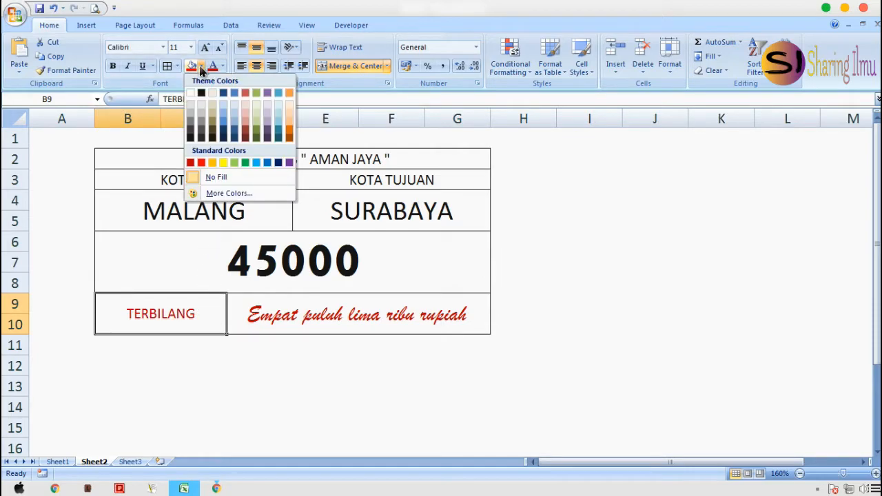
left_click(289, 93)
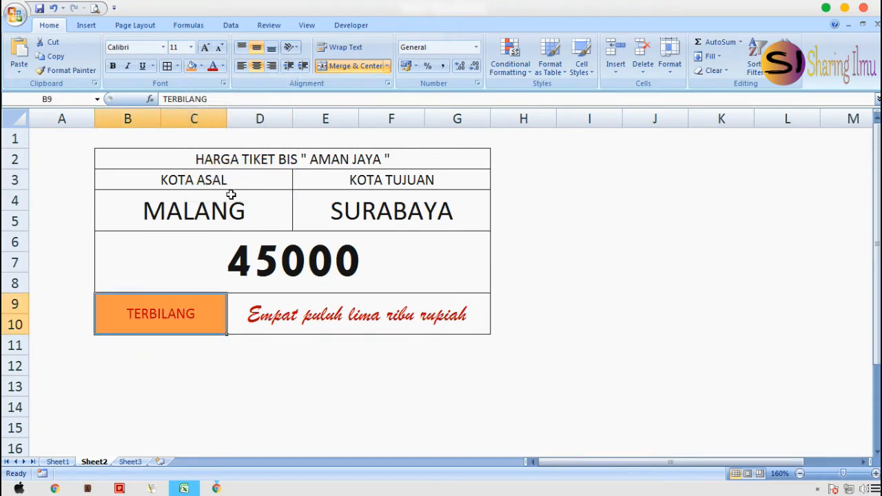
Select the merged title cell B2 containing HARGA TIKET BIS " AMAN JAYA ".
left_click(245, 159)
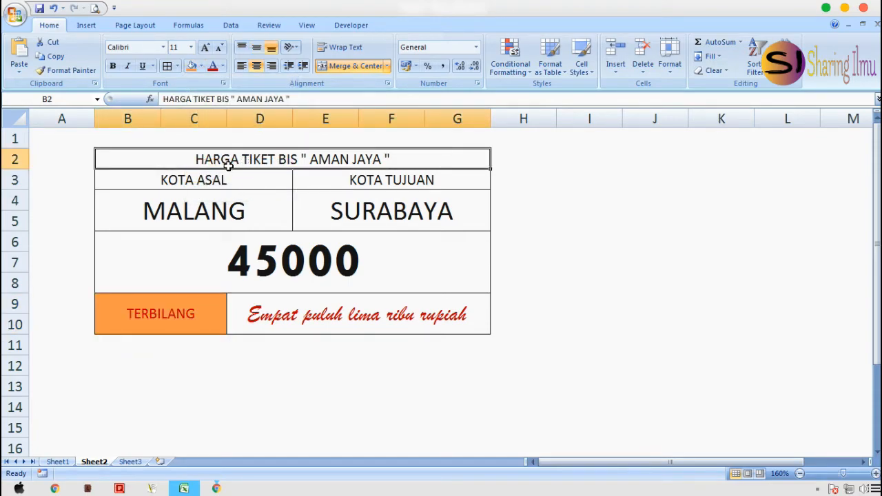